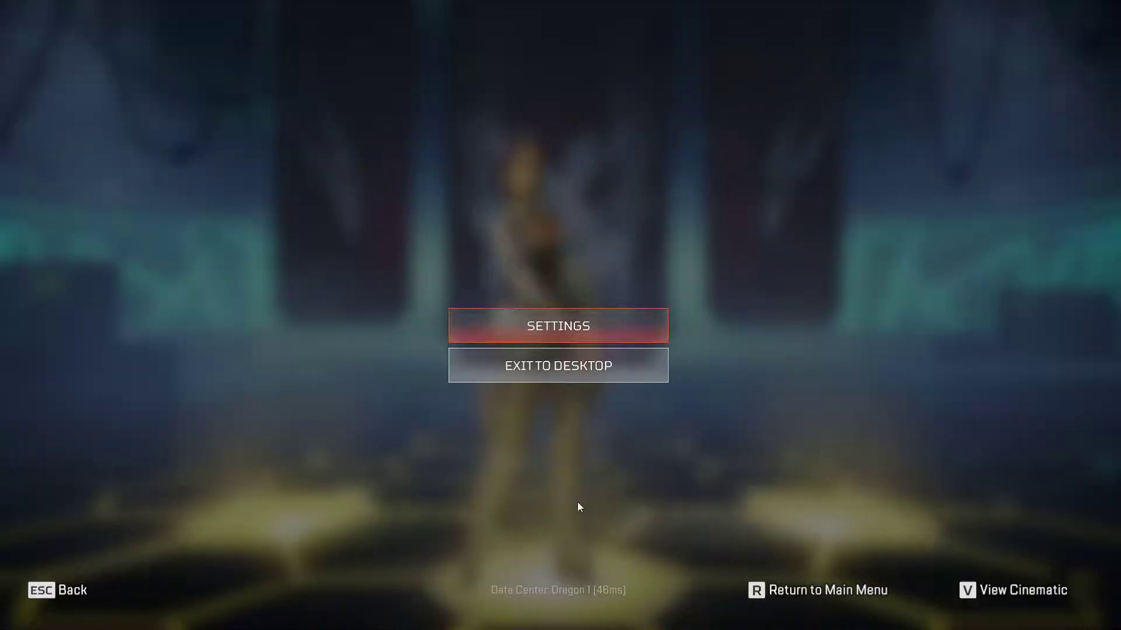
- Open Apex Legends' Controller settings tab and scroll through its look options
{"action": "left_click", "coordinate": [598, 337]}
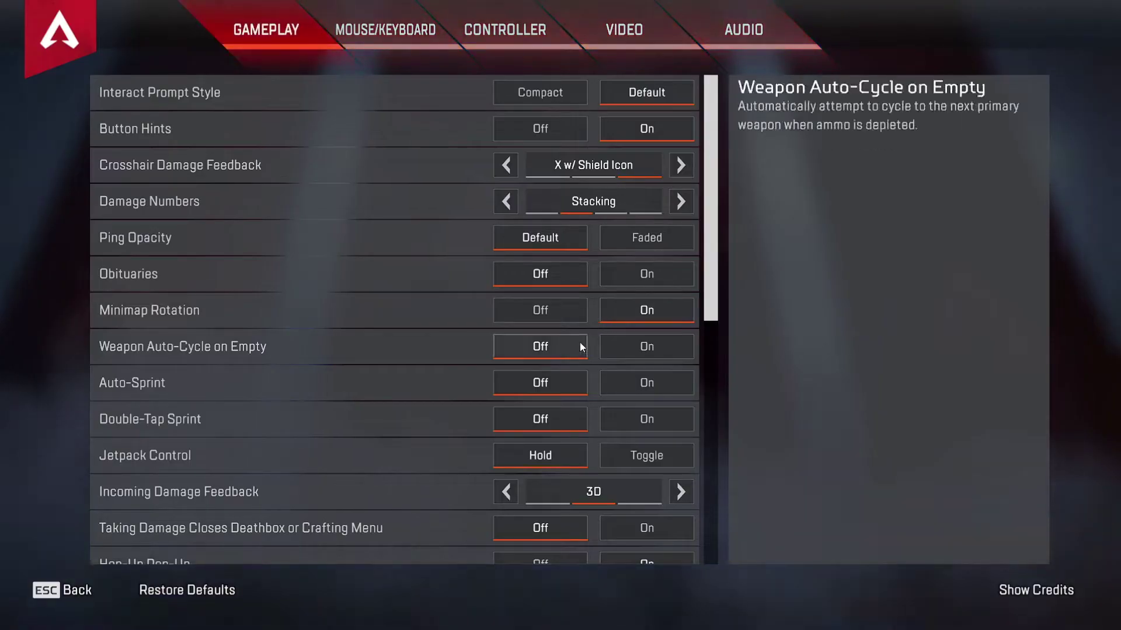
{"action": "left_click", "coordinate": [515, 12]}
{"action": "scroll", "coordinate": [419, 438], "scroll_direction": "down", "scroll_amount": 1}
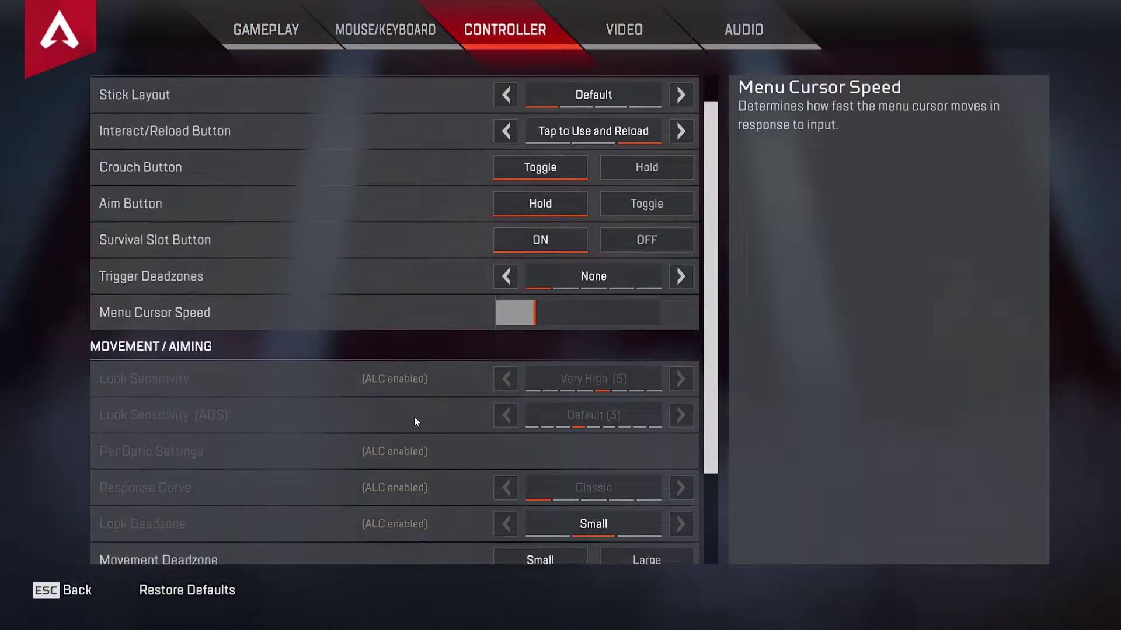
{"action": "scroll", "coordinate": [394, 405], "scroll_direction": "down", "scroll_amount": 2}
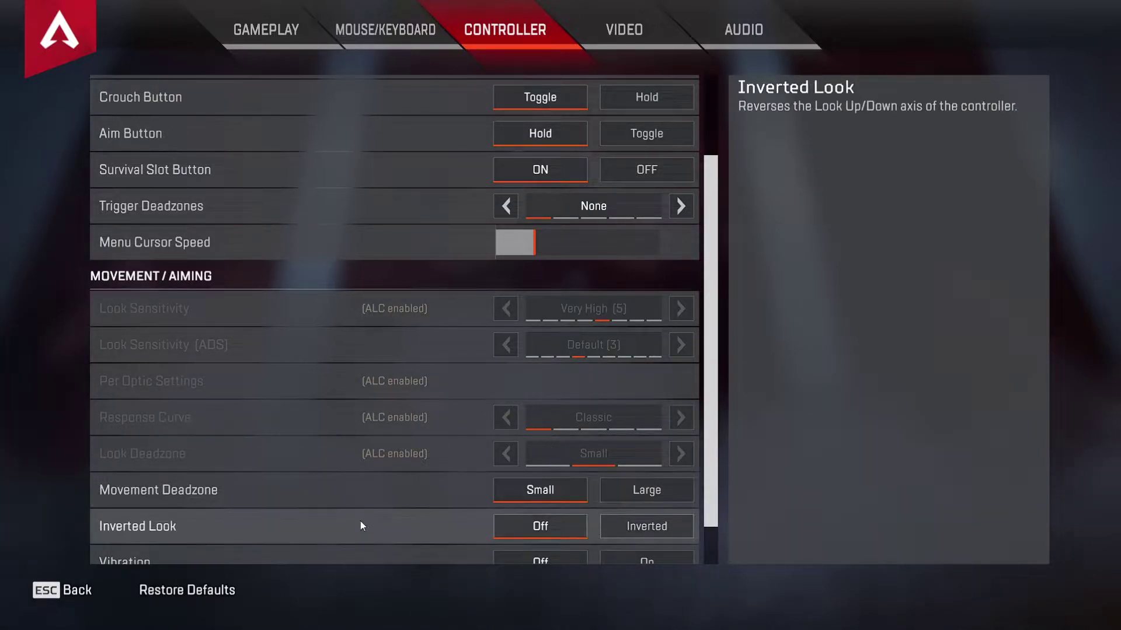
- Review the Advanced Look Controls page, then return to the main controller settings
{"action": "left_click", "coordinate": [291, 545]}
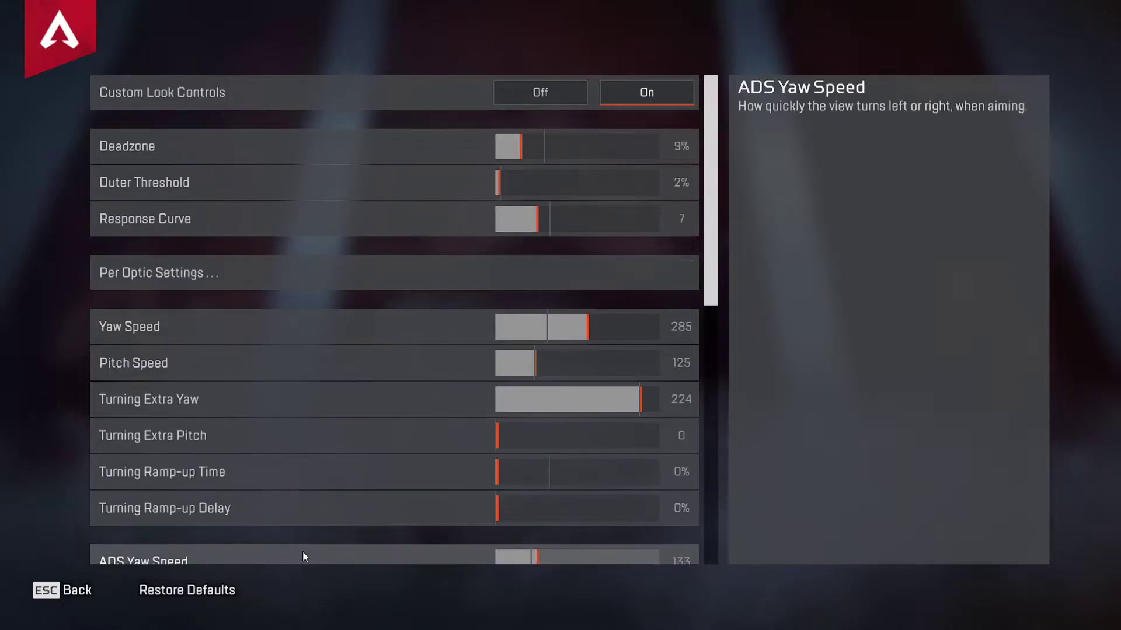
{"action": "scroll", "coordinate": [305, 519], "scroll_direction": "down", "scroll_amount": 1}
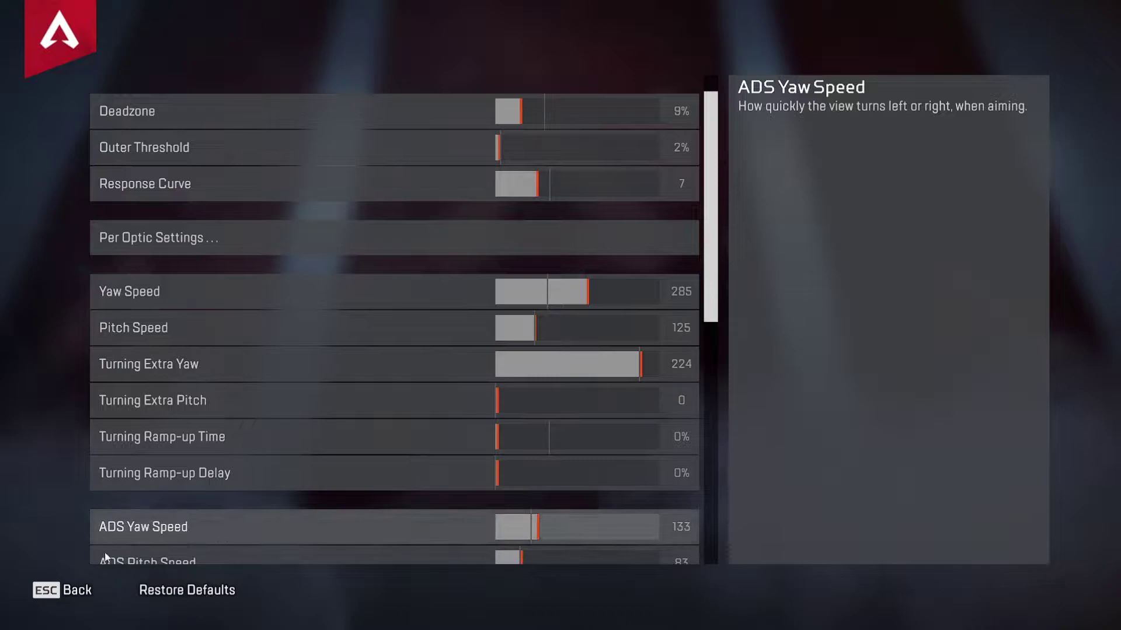
{"action": "left_click", "coordinate": [54, 593]}
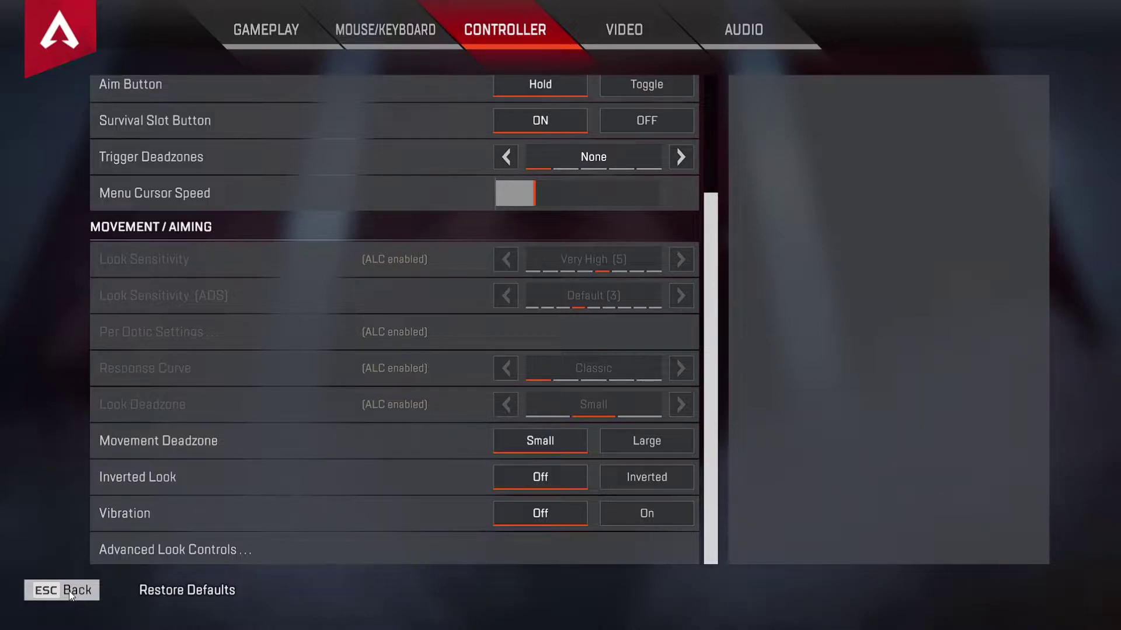
- Exit Apex Legends to the desktop and start Aim Lab from Windows search
{"action": "left_click", "coordinate": [69, 590]}
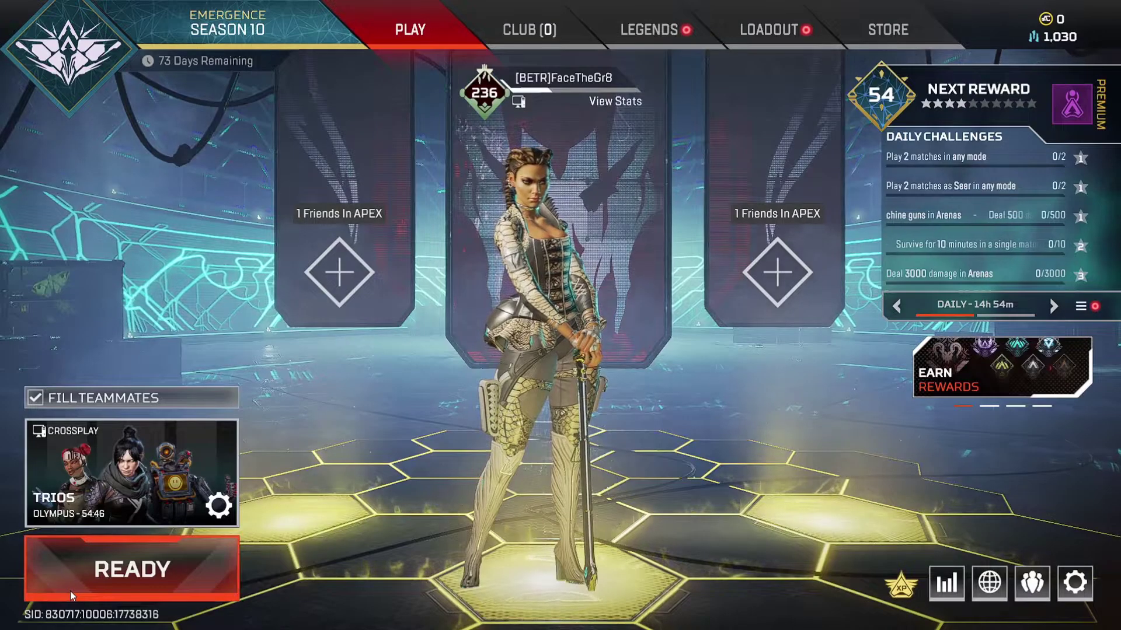
{"action": "key", "text": "Escape"}
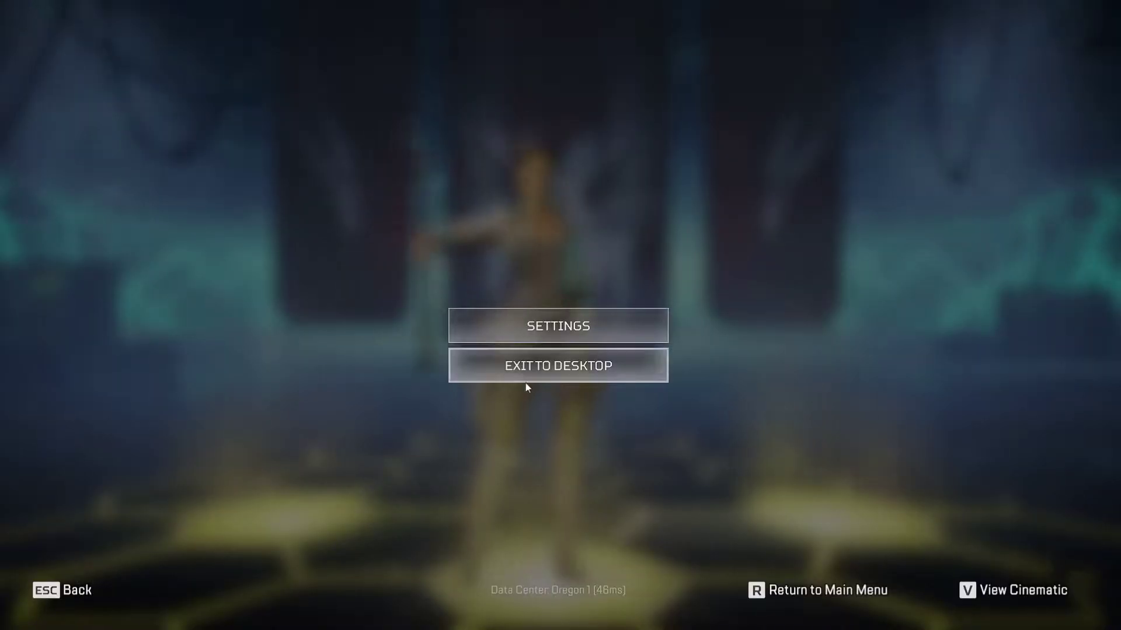
{"action": "left_click", "coordinate": [517, 365]}
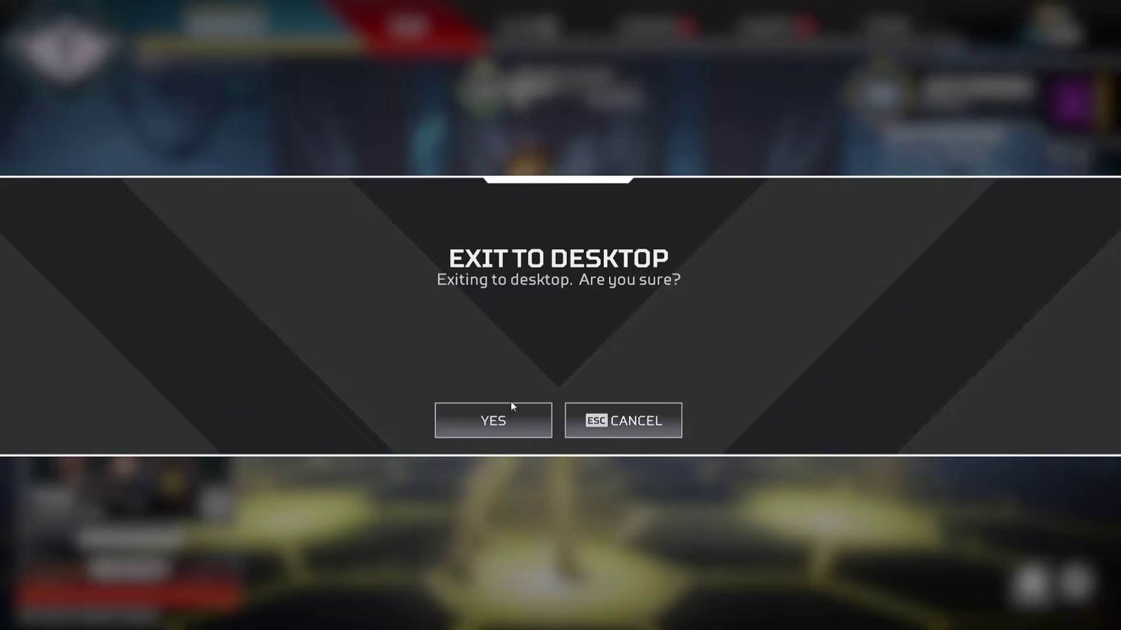
{"action": "left_click", "coordinate": [456, 445]}
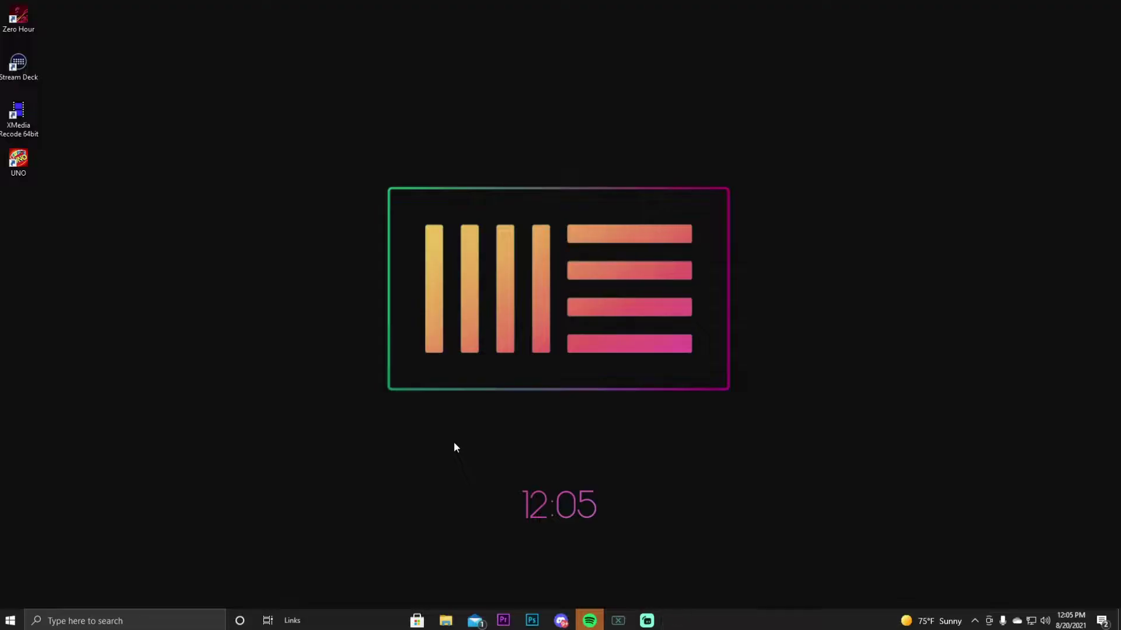
{"action": "left_click", "coordinate": [83, 621]}
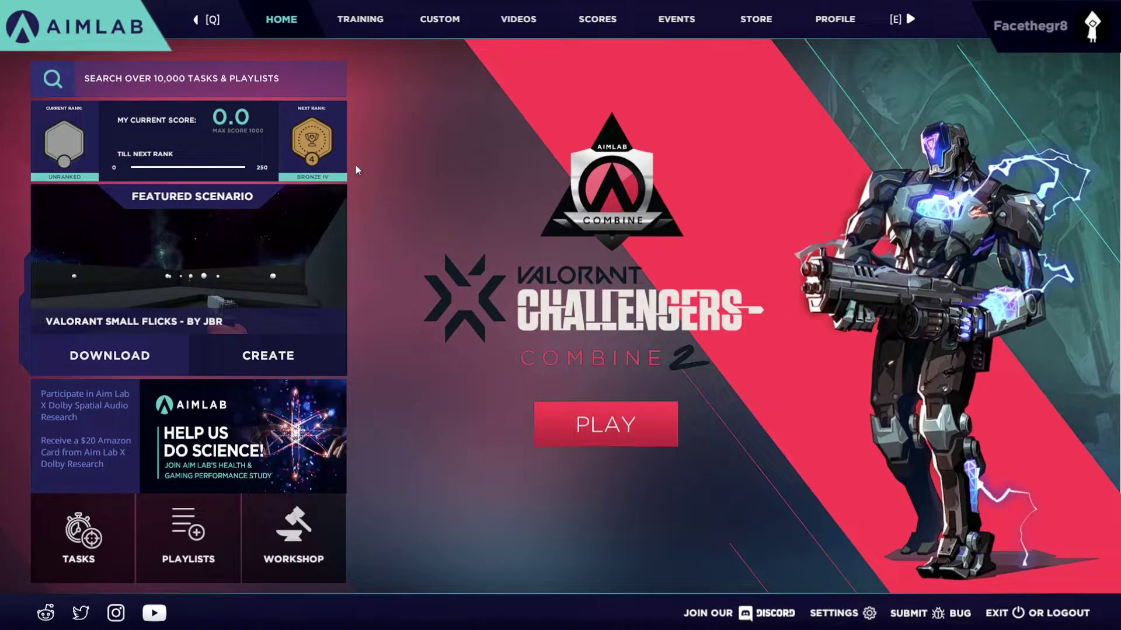
- Go to Training > Settings > Controls, showing the Apex Legends profile at 2.2 sensitivity
{"action": "left_click", "coordinate": [357, 20]}
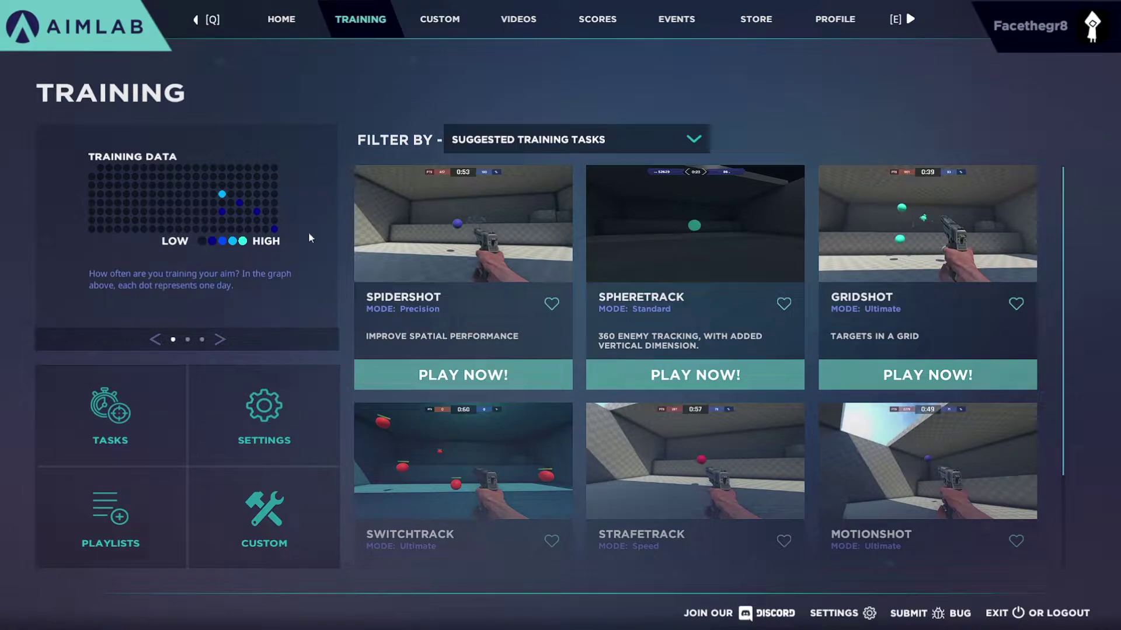
{"action": "left_click", "coordinate": [273, 428]}
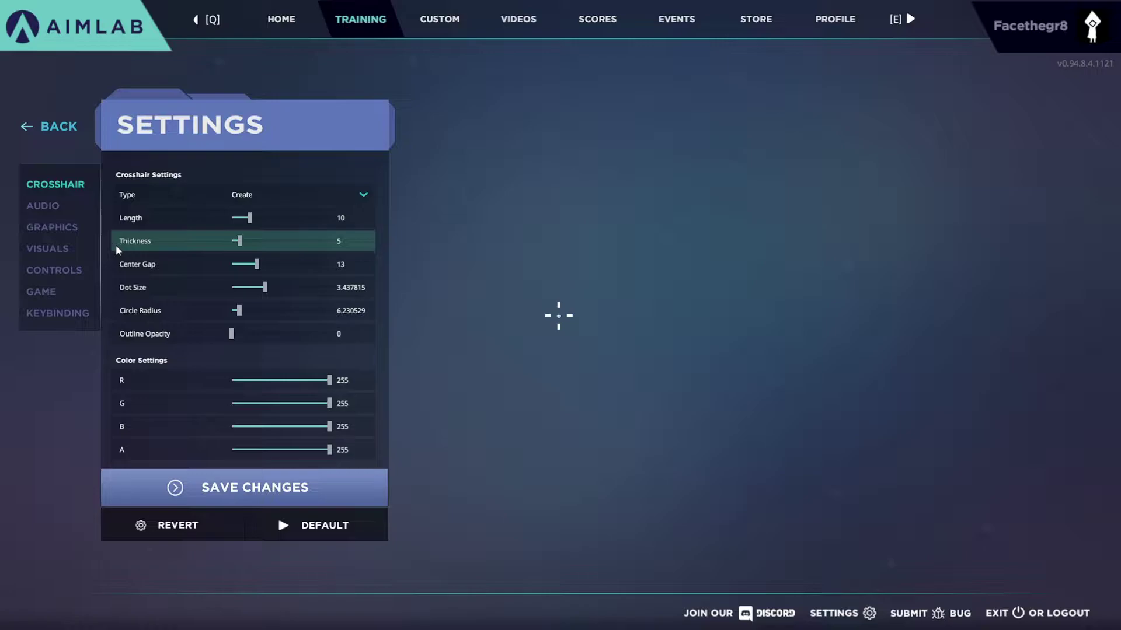
{"action": "left_click", "coordinate": [62, 271]}
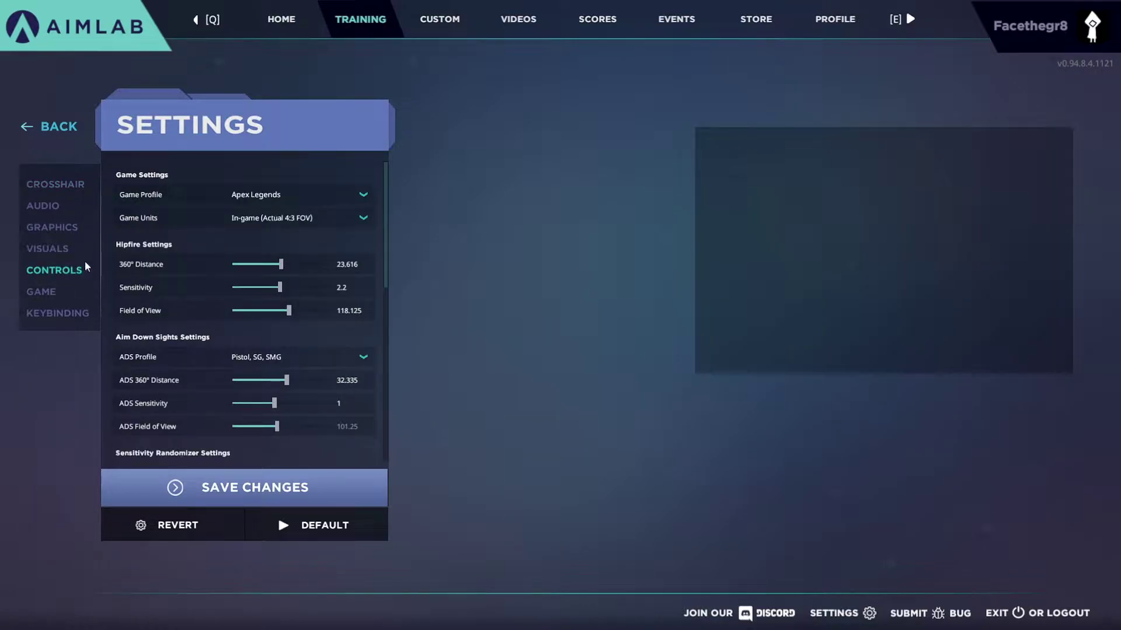
{"action": "left_click", "coordinate": [362, 198]}
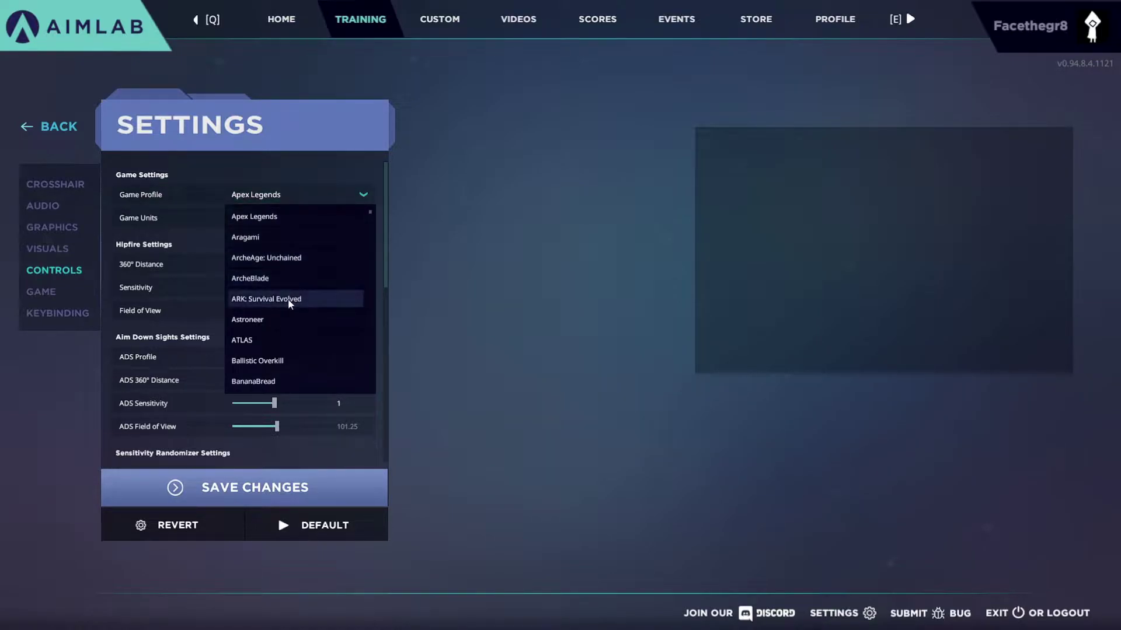
{"action": "scroll", "coordinate": [288, 315], "scroll_direction": "down", "scroll_amount": 5}
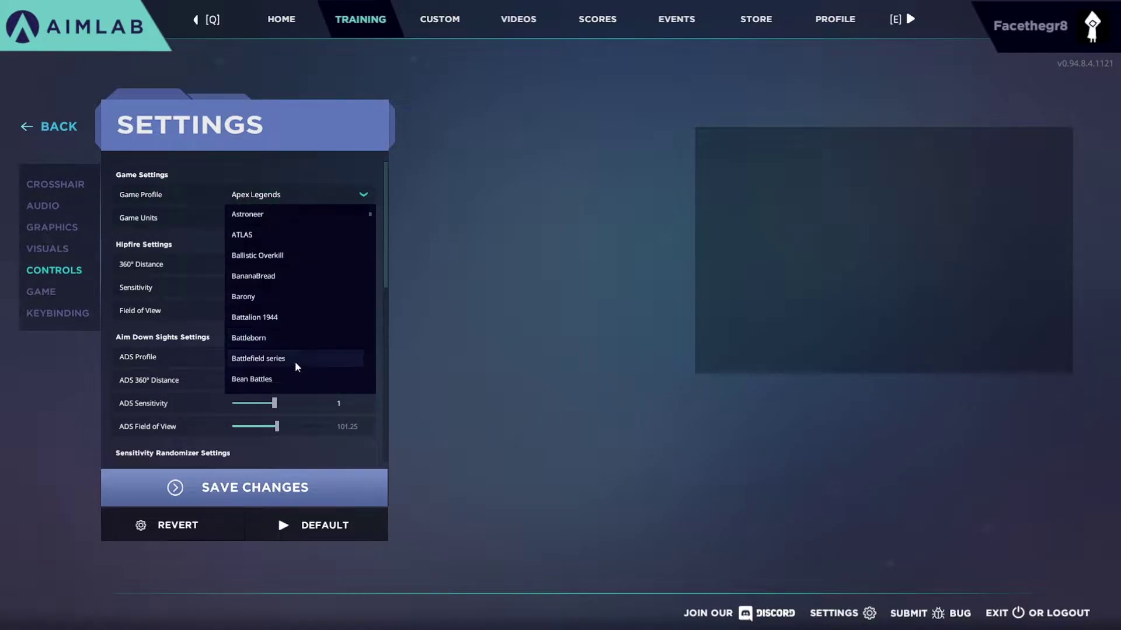
{"action": "scroll", "coordinate": [296, 361], "scroll_direction": "down", "scroll_amount": 5}
{"action": "scroll", "coordinate": [296, 359], "scroll_direction": "up", "scroll_amount": 10}
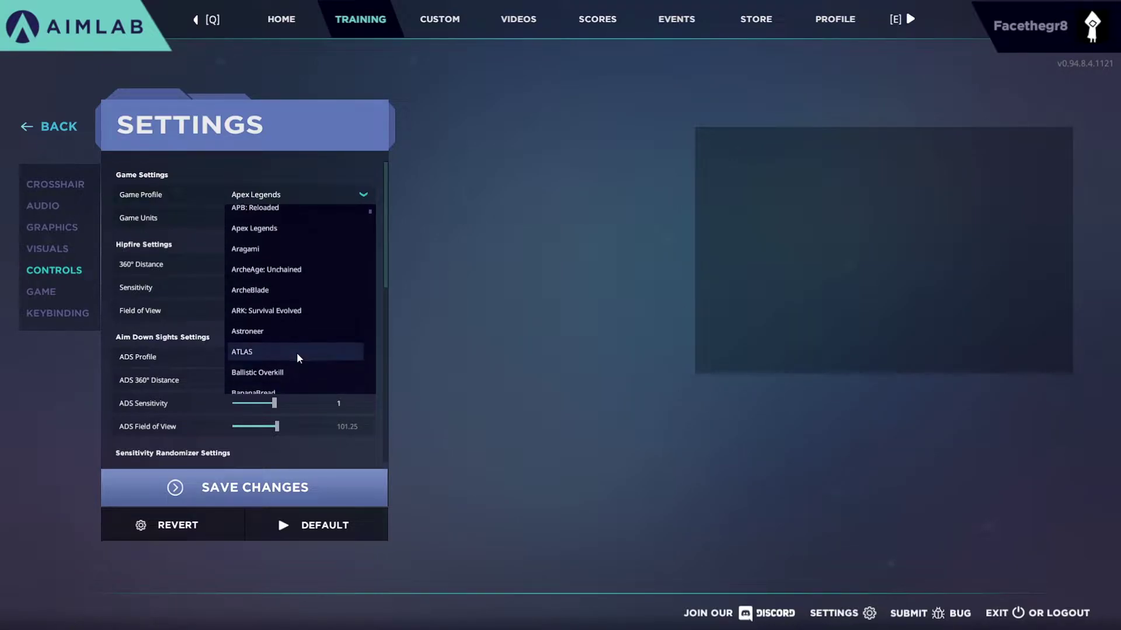
{"action": "scroll", "coordinate": [295, 350], "scroll_direction": "up", "scroll_amount": 5}
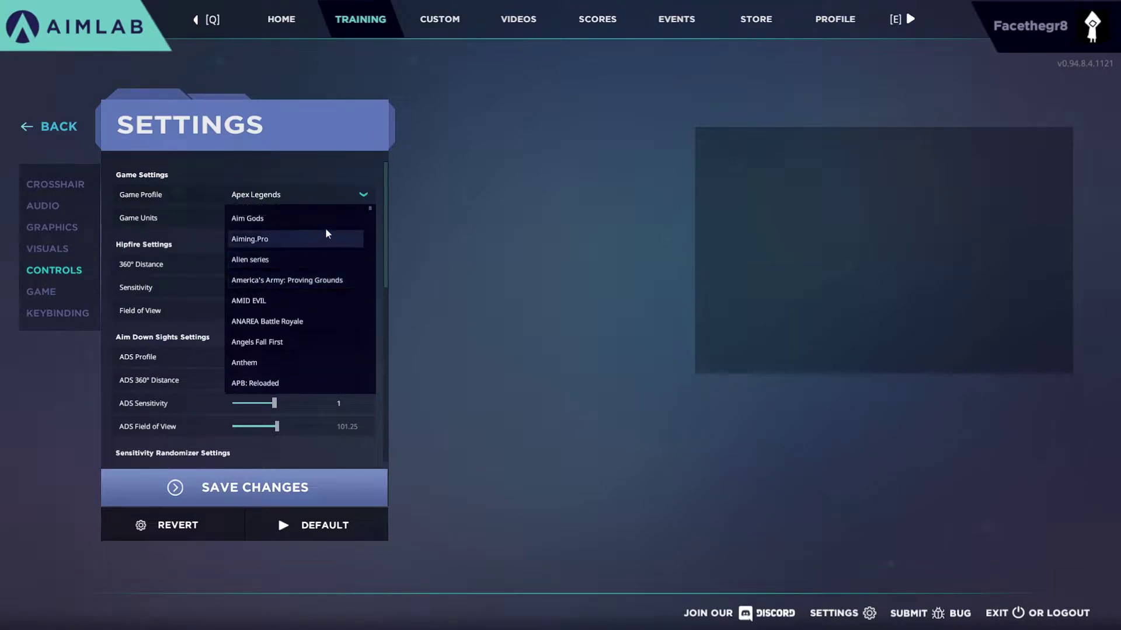
{"action": "left_click", "coordinate": [363, 195]}
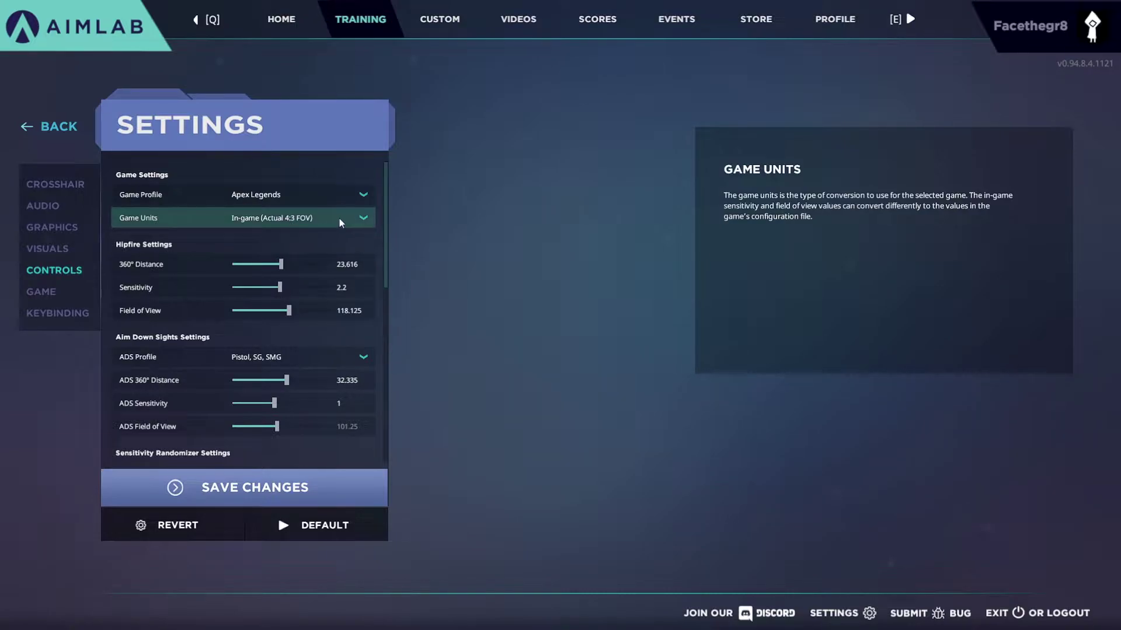
{"action": "left_click", "coordinate": [363, 220]}
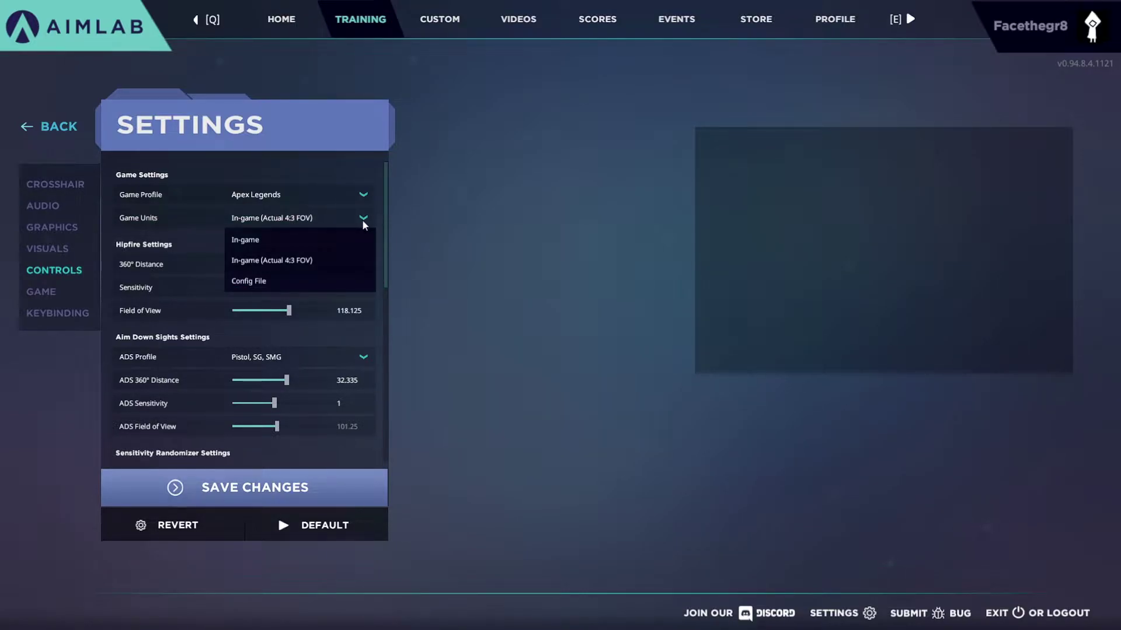
{"action": "left_click", "coordinate": [363, 222]}
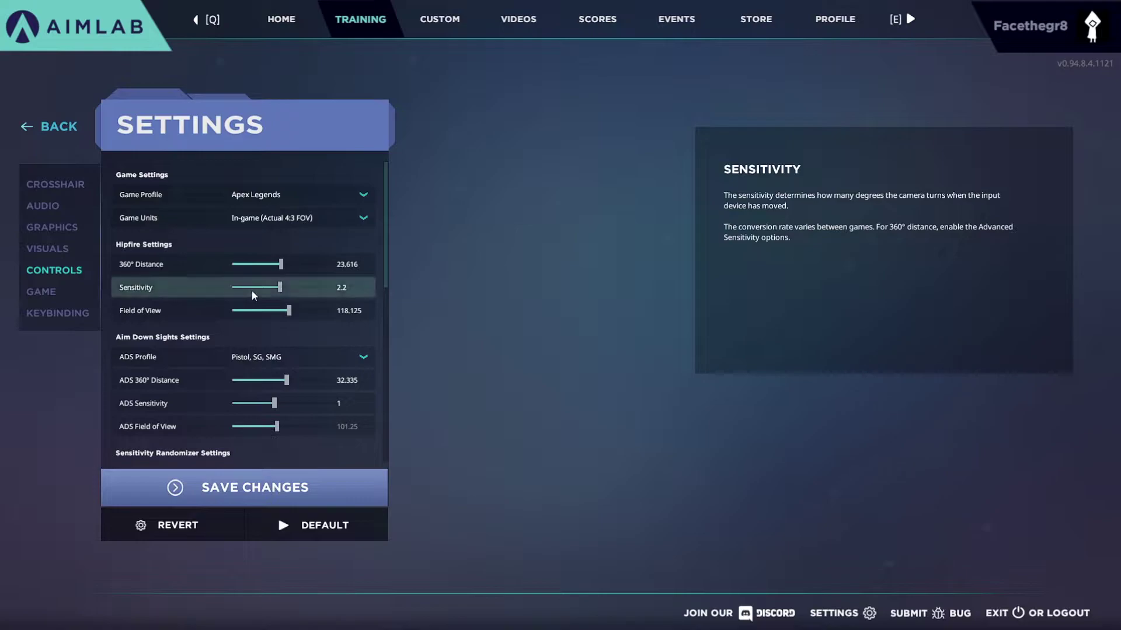
- Adjust the hipfire Sensitivity slider back and forth until it reads exactly 4
{"action": "mouse_move", "coordinate": [279, 289]}
{"action": "left_mouse_down"}
{"action": "mouse_move", "coordinate": [290, 291]}
{"action": "mouse_move", "coordinate": [268, 293]}
{"action": "mouse_move", "coordinate": [290, 286]}
{"action": "left_mouse_up"}
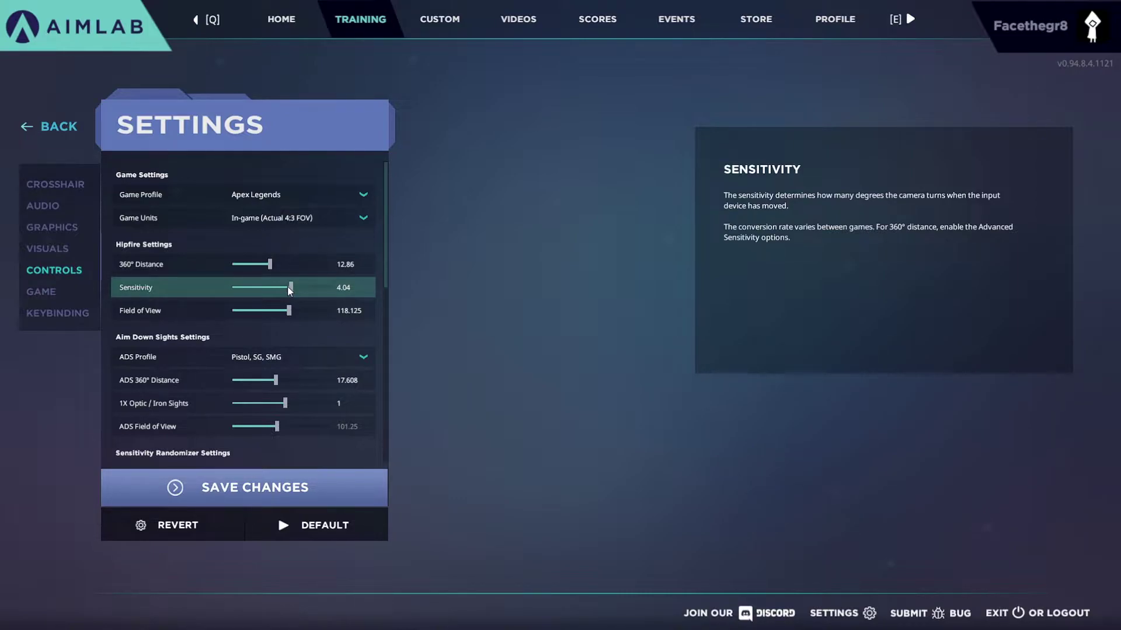
{"action": "left_click", "coordinate": [288, 287]}
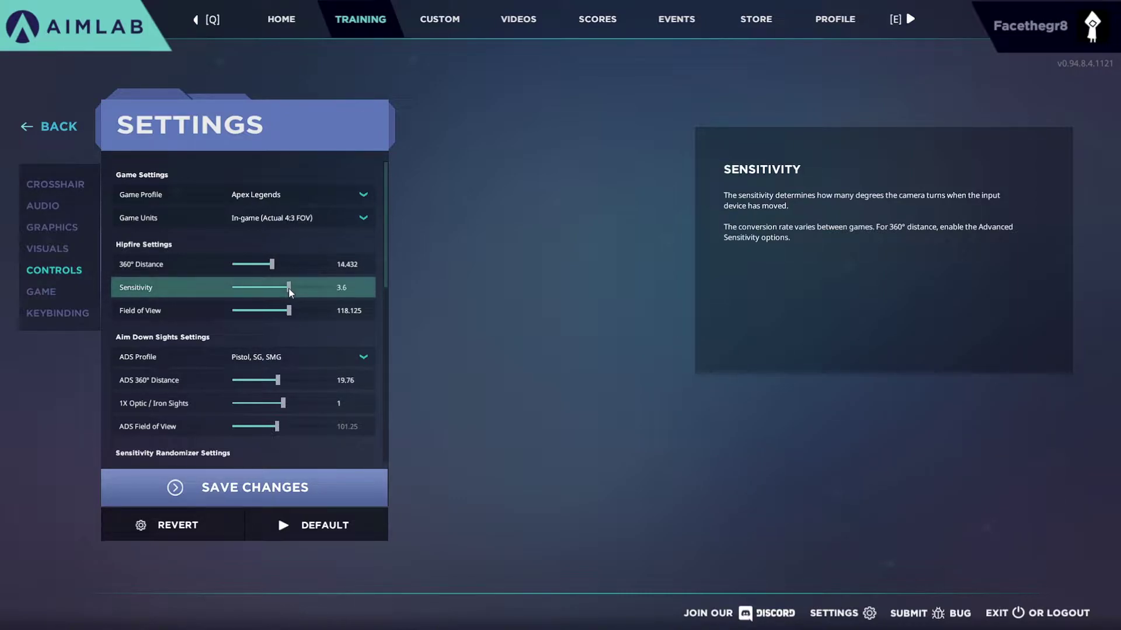
{"action": "left_click_drag", "start_coordinate": [289, 288], "coordinate": [288, 289]}
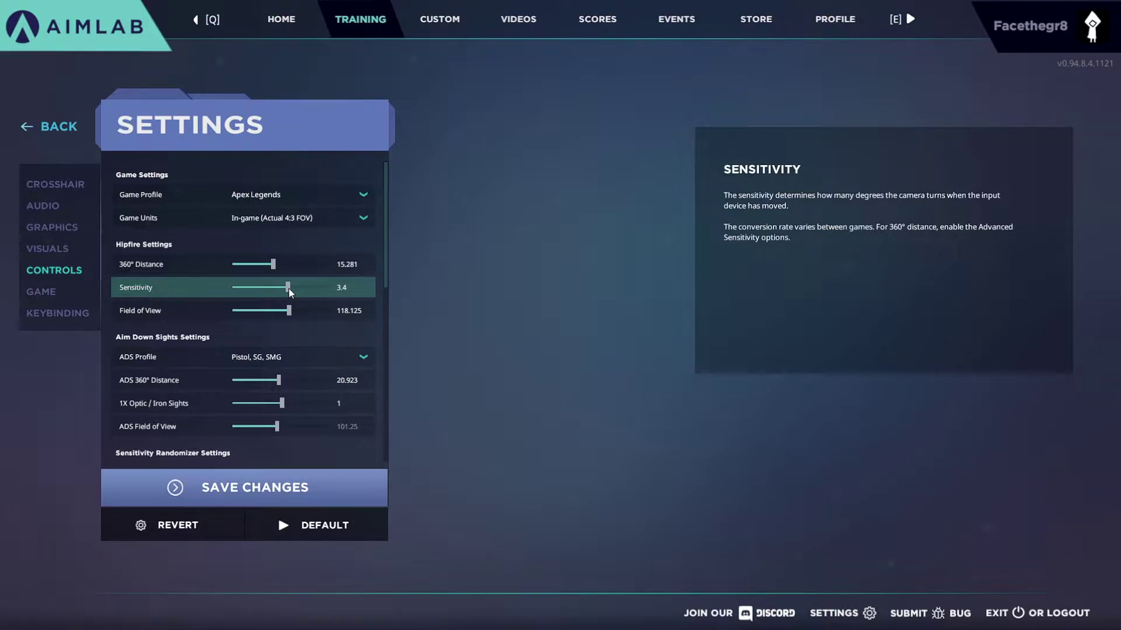
{"action": "left_click_drag", "start_coordinate": [289, 288], "coordinate": [291, 287]}
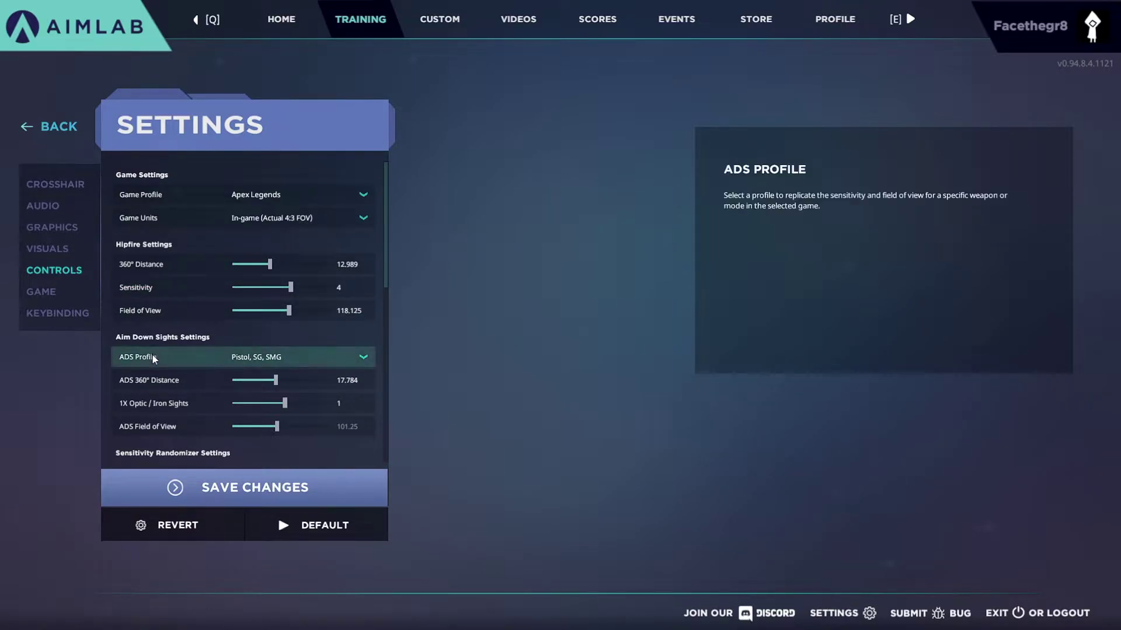
{"action": "left_click", "coordinate": [363, 357]}
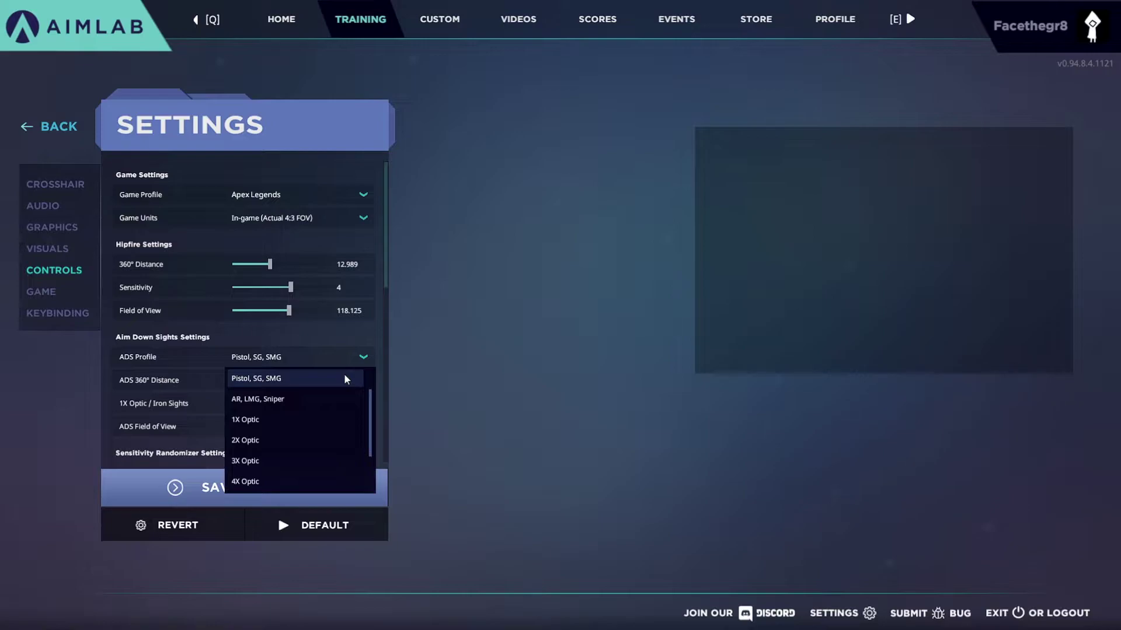
{"action": "scroll", "coordinate": [329, 428], "scroll_direction": "down", "scroll_amount": 3}
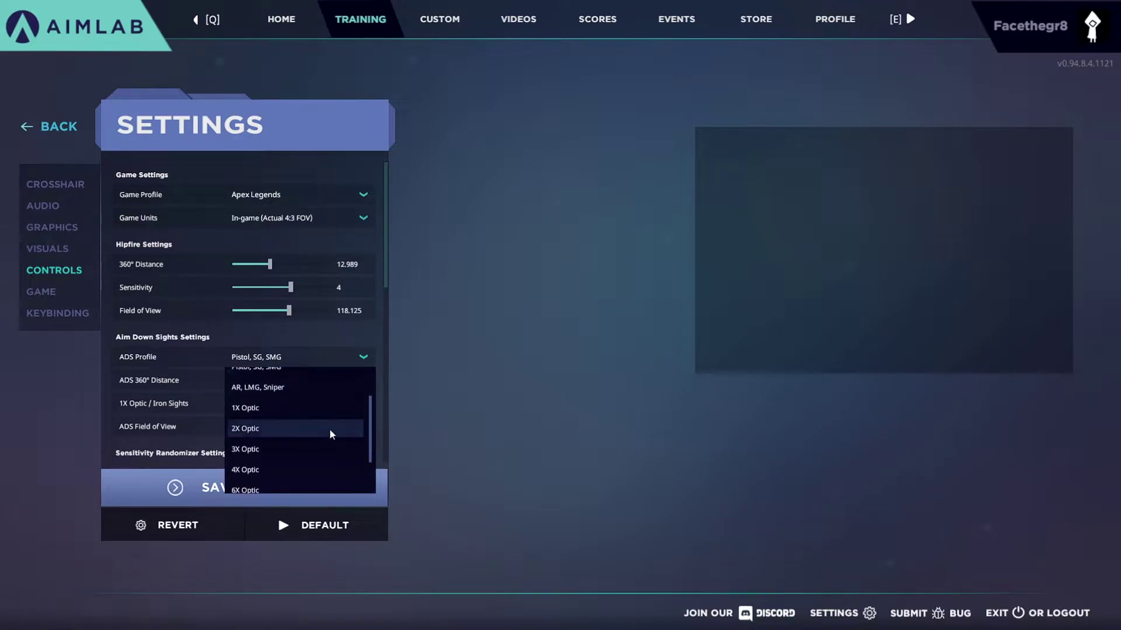
{"action": "scroll", "coordinate": [309, 463], "scroll_direction": "up", "scroll_amount": 4}
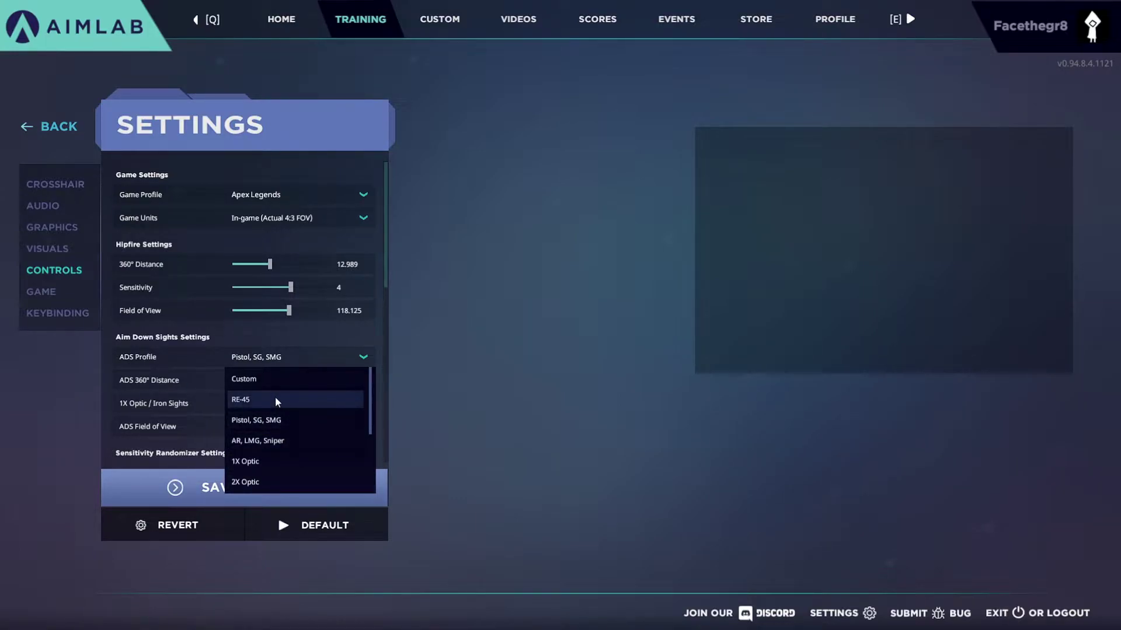
{"action": "left_click", "coordinate": [275, 400]}
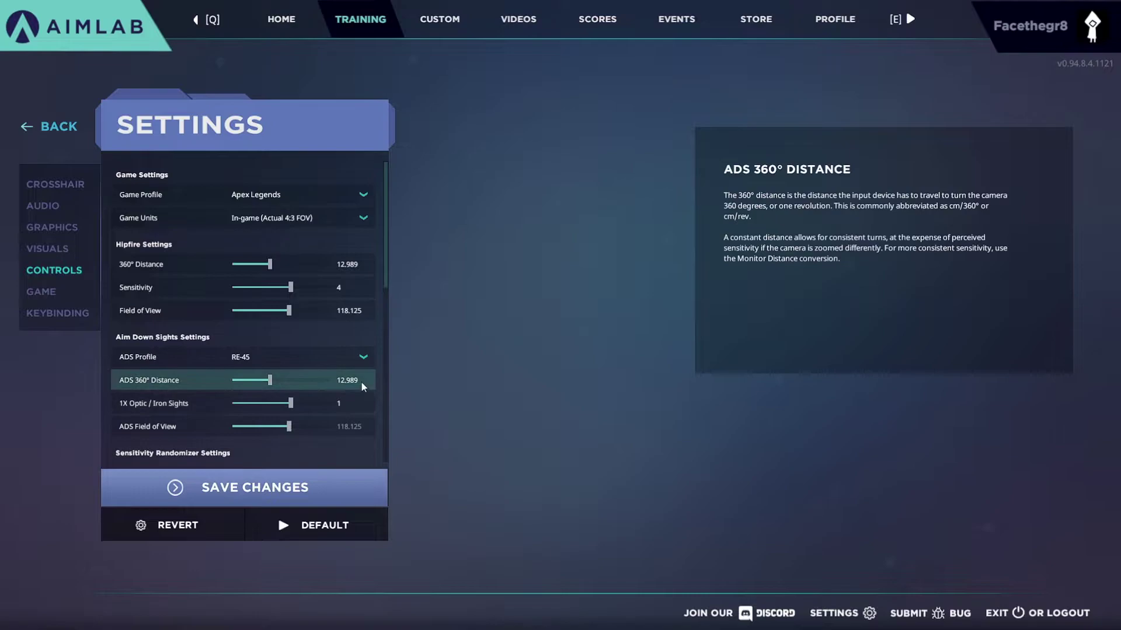
{"action": "scroll", "coordinate": [338, 402], "scroll_direction": "down", "scroll_amount": 1}
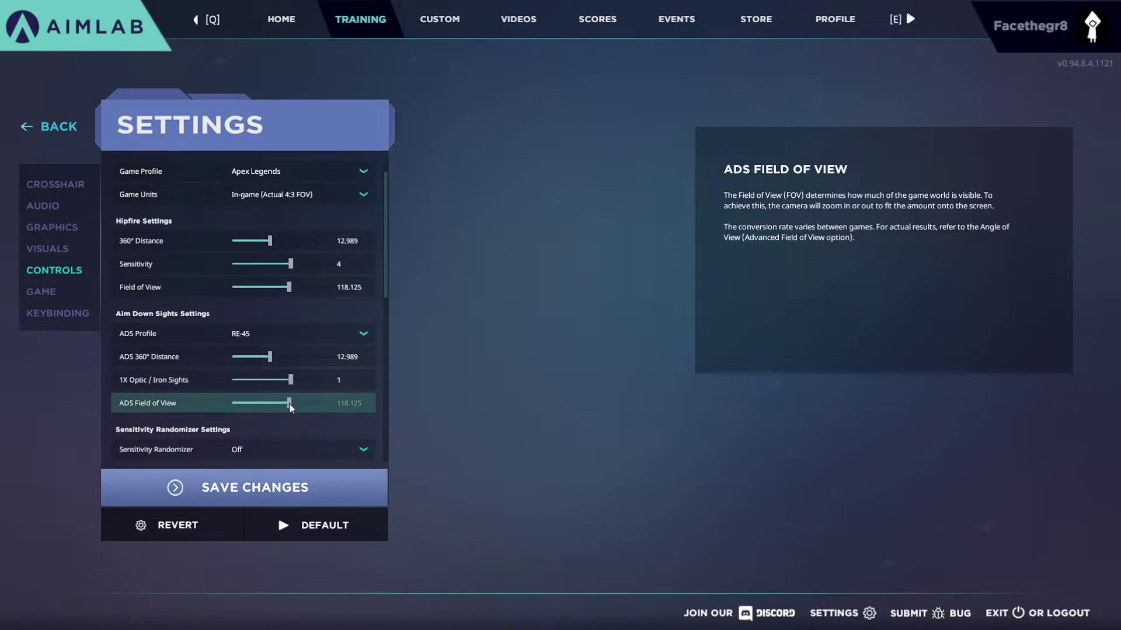
{"action": "scroll", "coordinate": [248, 389], "scroll_direction": "down", "scroll_amount": 4}
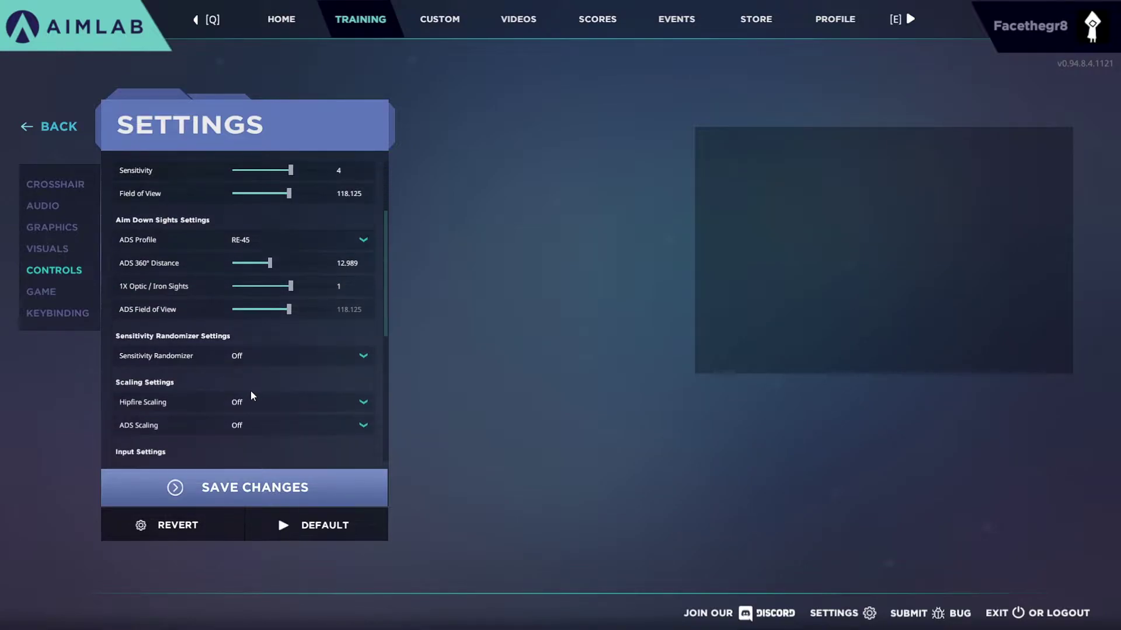
{"action": "scroll", "coordinate": [207, 376], "scroll_direction": "down", "scroll_amount": 1}
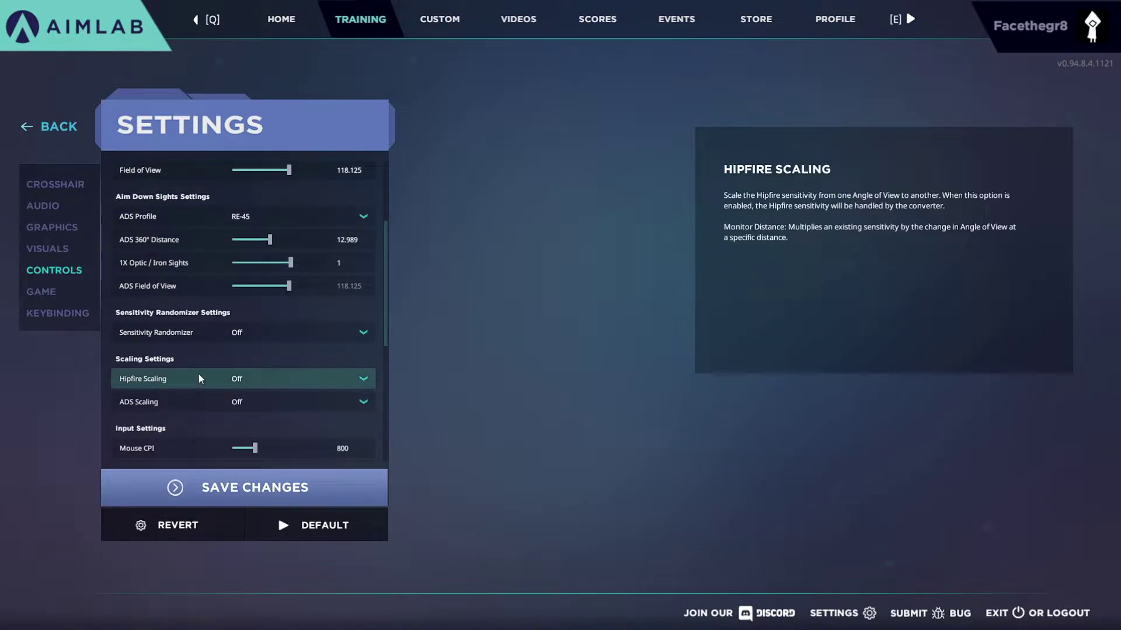
{"action": "scroll", "coordinate": [199, 379], "scroll_direction": "down", "scroll_amount": 5}
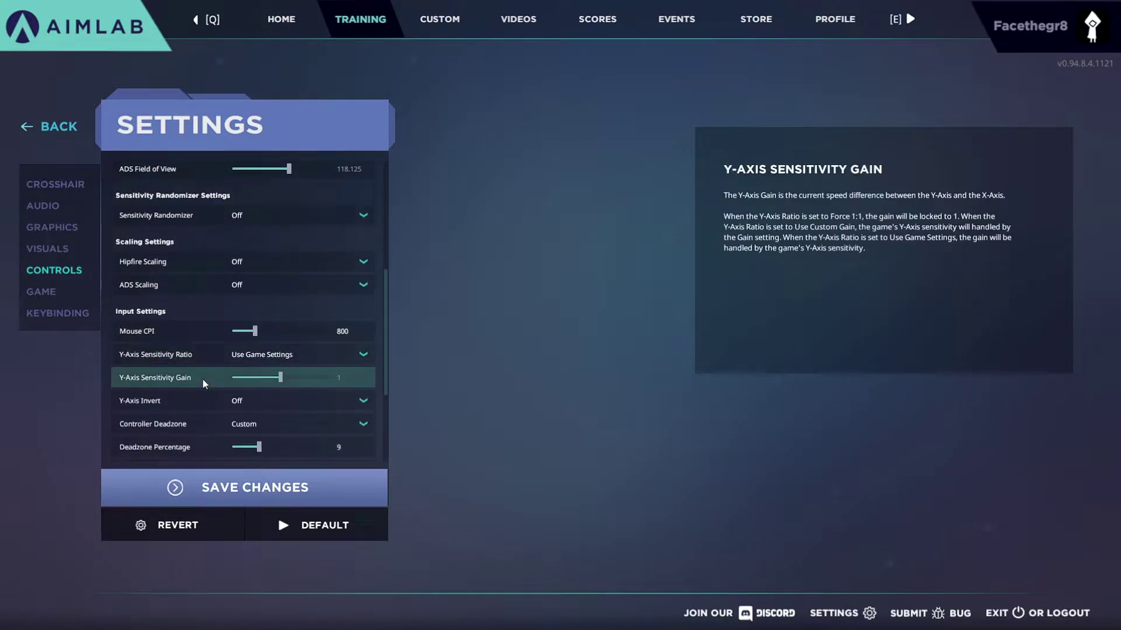
{"action": "scroll", "coordinate": [198, 415], "scroll_direction": "down", "scroll_amount": 1}
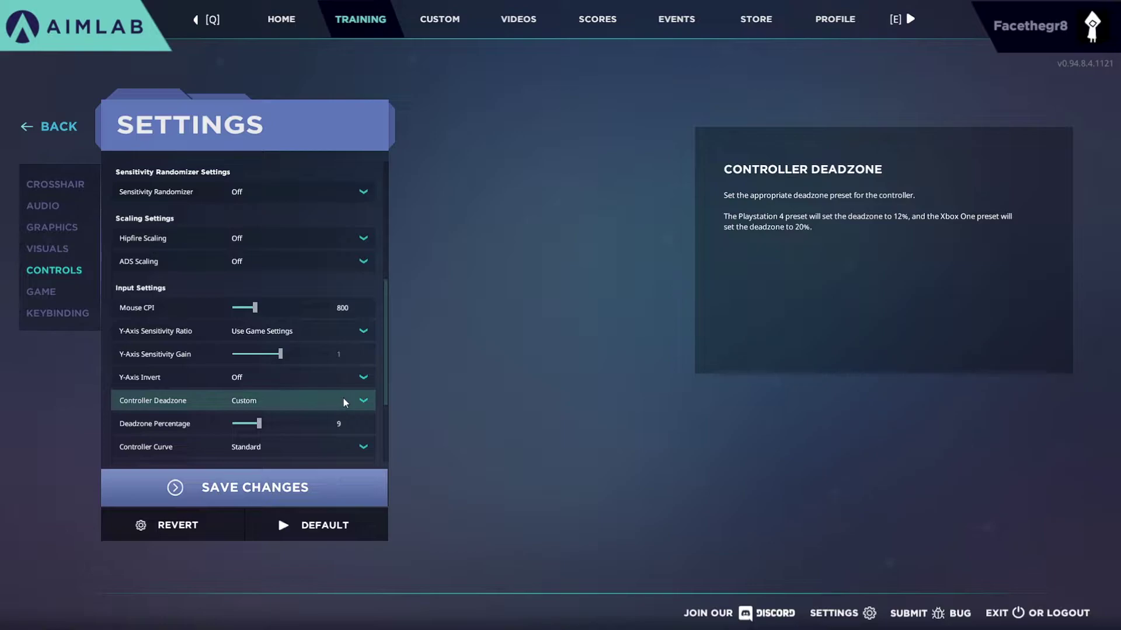
{"action": "left_click", "coordinate": [358, 403]}
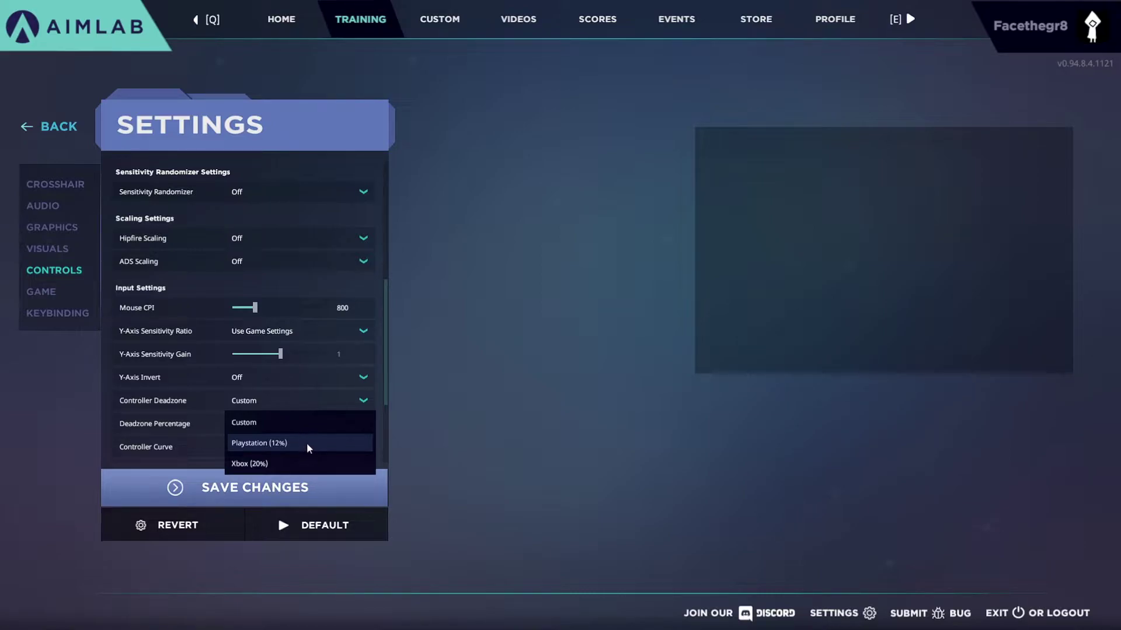
{"action": "left_click", "coordinate": [275, 423]}
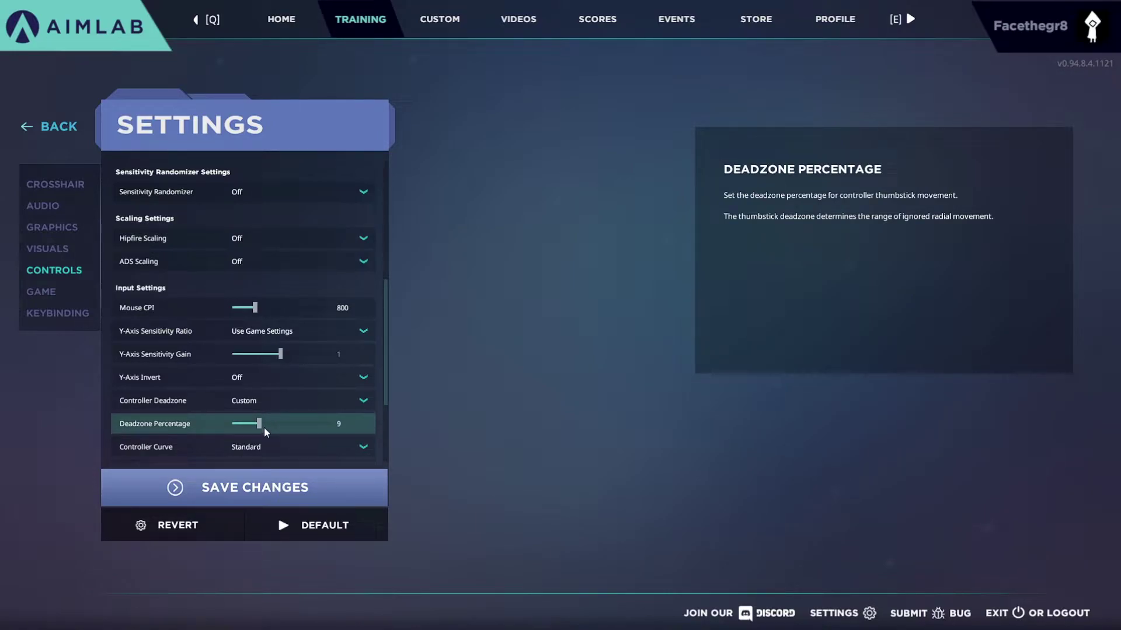
{"action": "scroll", "coordinate": [266, 429], "scroll_direction": "down", "scroll_amount": 1}
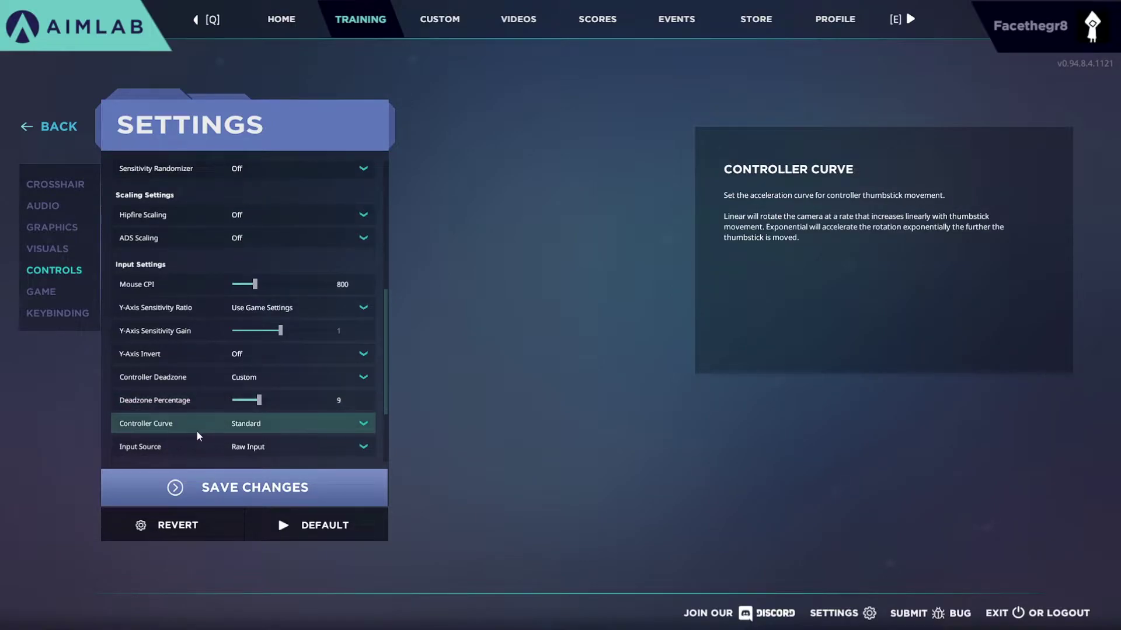
- Keep Controller Curve on Standard and Input Source on Raw Input
{"action": "left_click", "coordinate": [289, 422]}
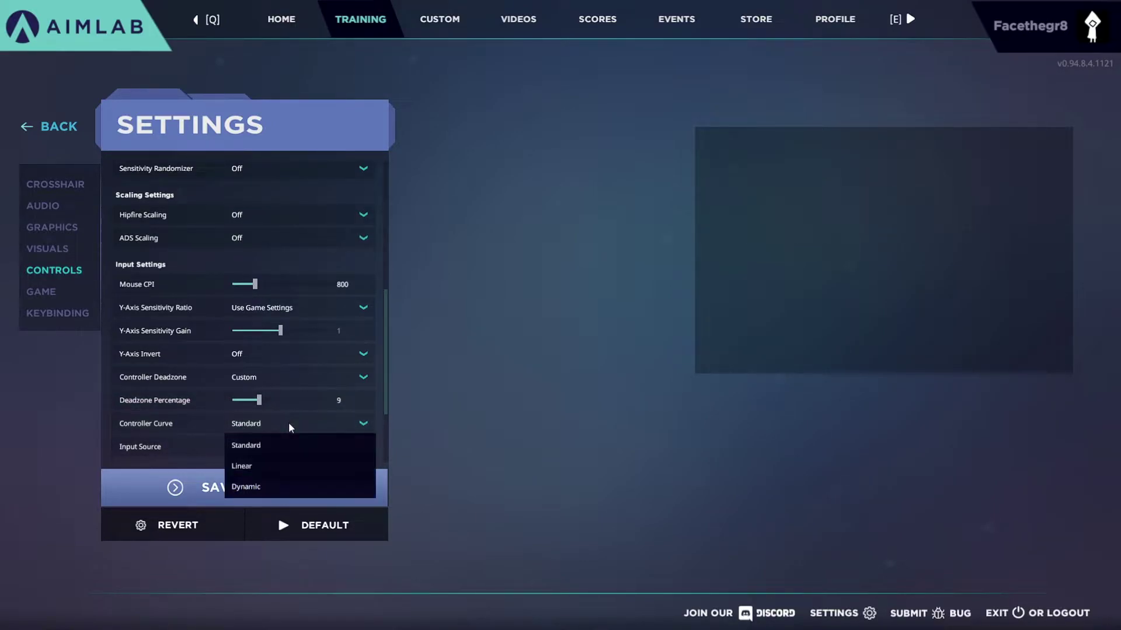
{"action": "left_click", "coordinate": [363, 425]}
{"action": "scroll", "coordinate": [211, 416], "scroll_direction": "down", "scroll_amount": 1}
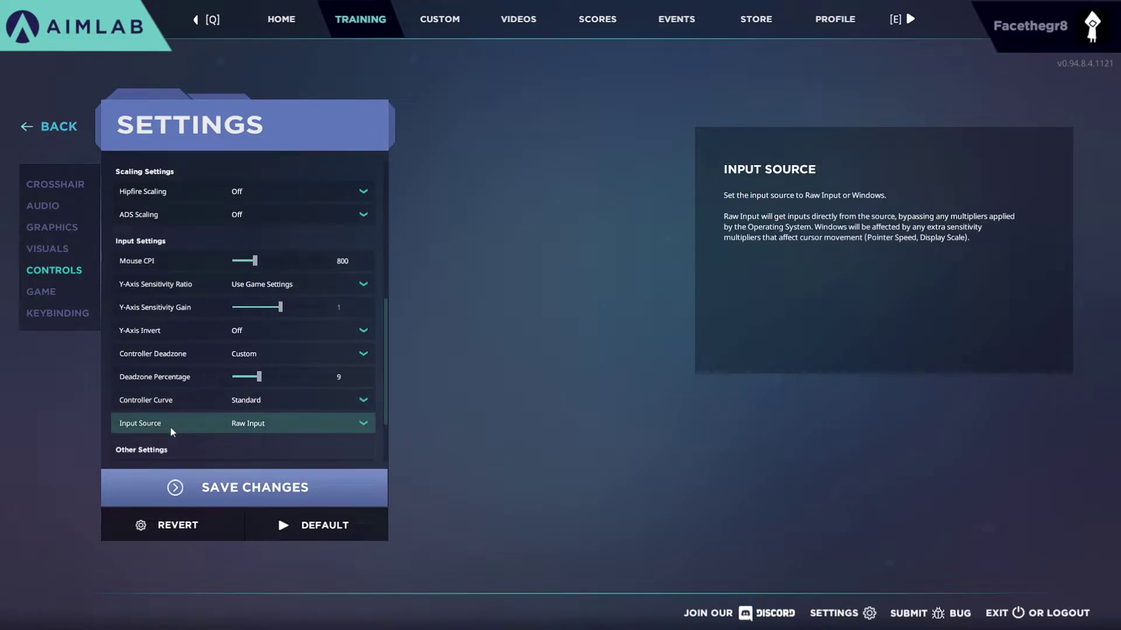
{"action": "left_click", "coordinate": [354, 424]}
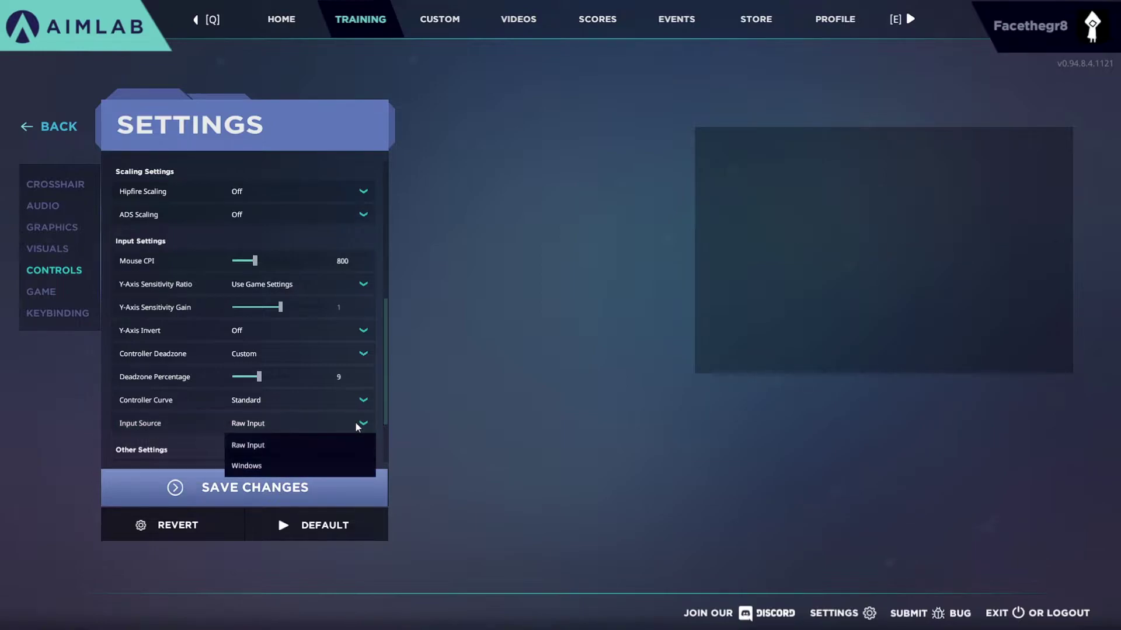
{"action": "left_click", "coordinate": [309, 445]}
- Save the controller settings and go to the Training page of suggested tasks
{"action": "scroll", "coordinate": [303, 442], "scroll_direction": "down", "scroll_amount": 2}
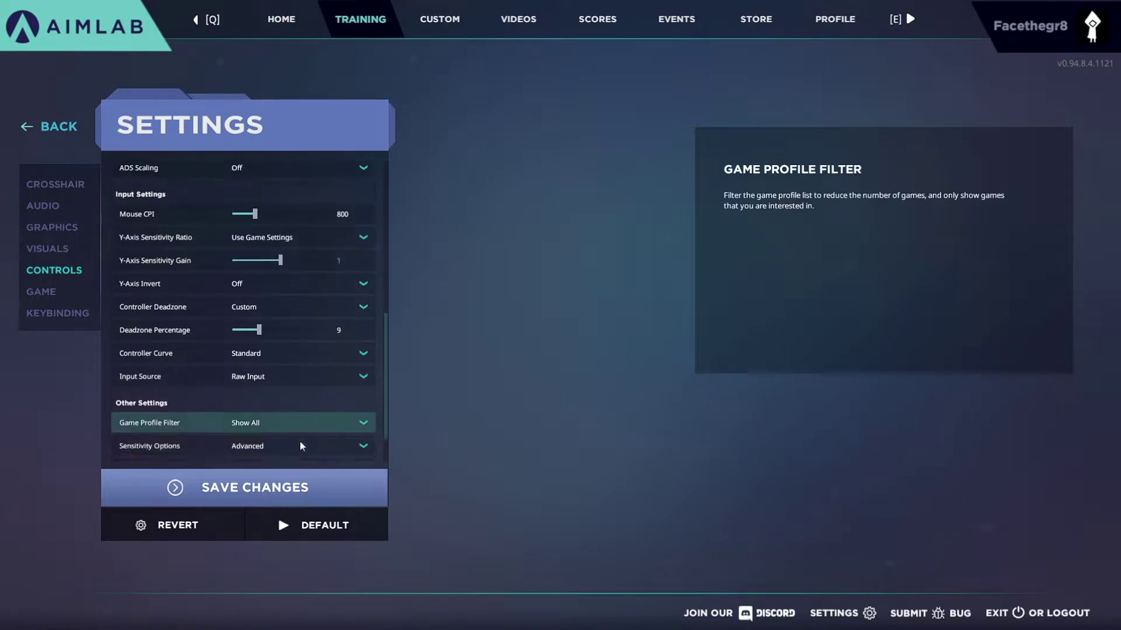
{"action": "scroll", "coordinate": [301, 446], "scroll_direction": "down", "scroll_amount": 2}
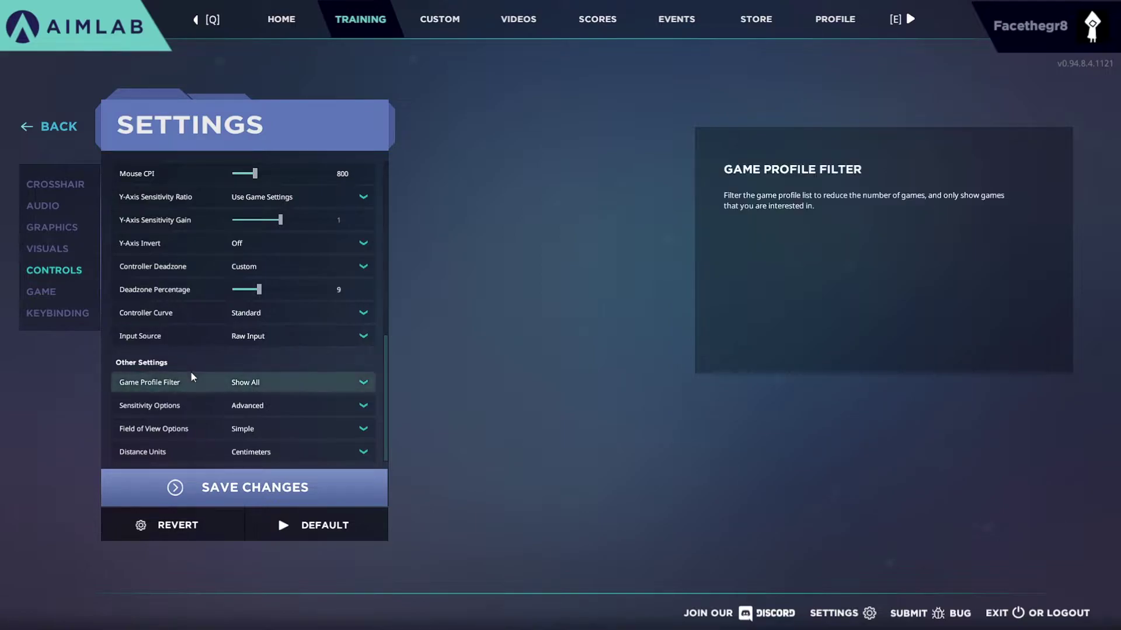
{"action": "scroll", "coordinate": [250, 373], "scroll_direction": "up", "scroll_amount": 1}
{"action": "scroll", "coordinate": [252, 376], "scroll_direction": "up", "scroll_amount": 7}
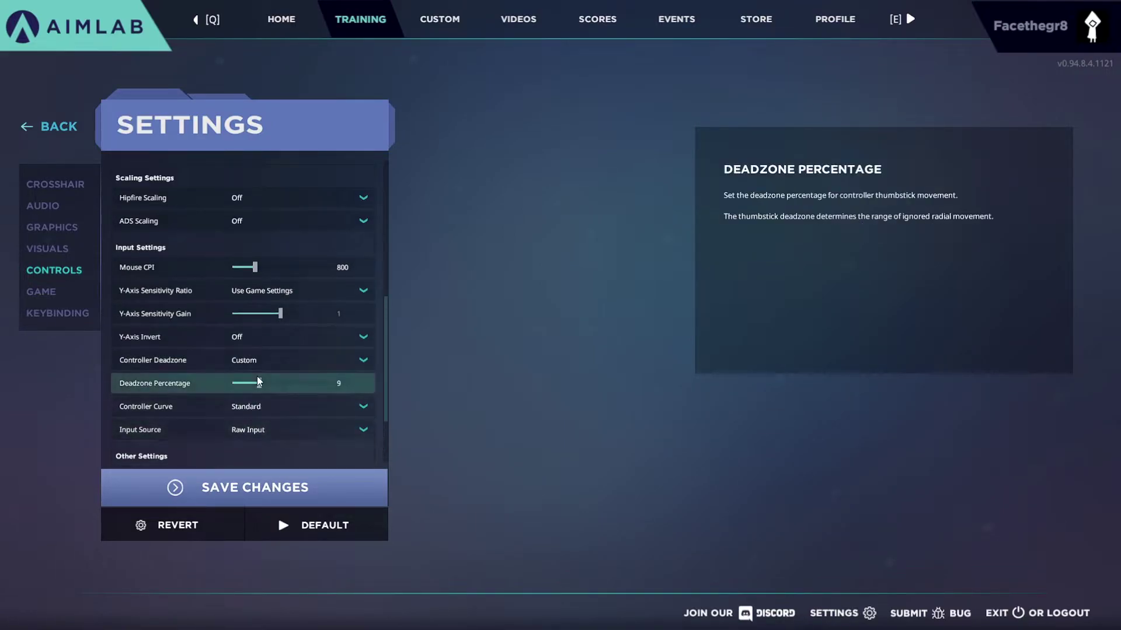
{"action": "scroll", "coordinate": [255, 376], "scroll_direction": "up", "scroll_amount": 6}
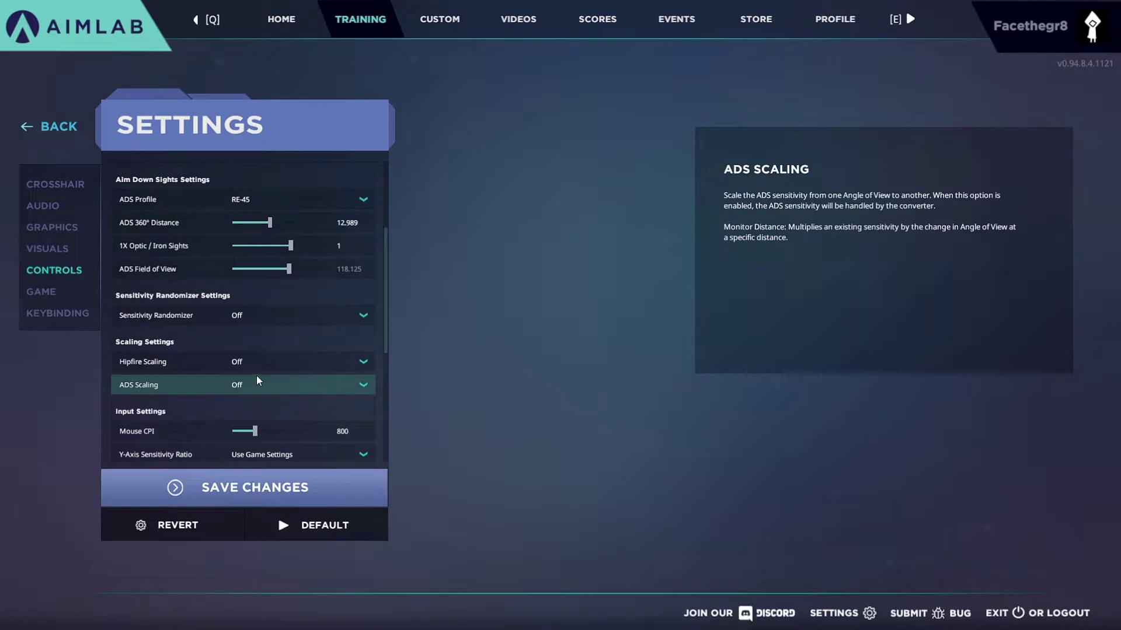
{"action": "scroll", "coordinate": [258, 378], "scroll_direction": "up", "scroll_amount": 3}
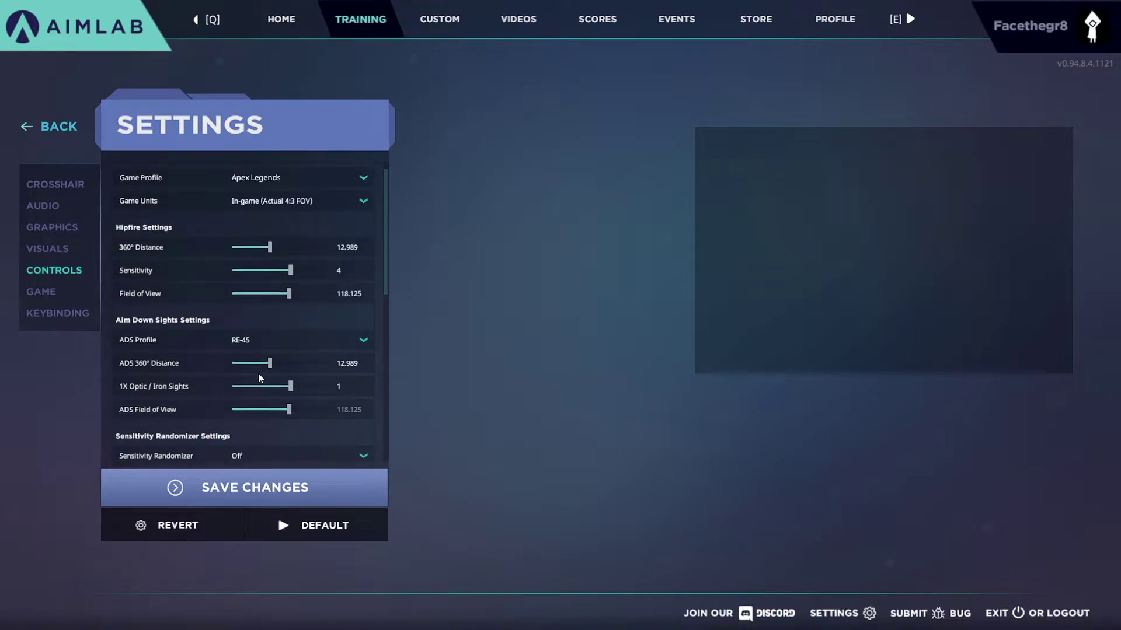
{"action": "left_click", "coordinate": [251, 492]}
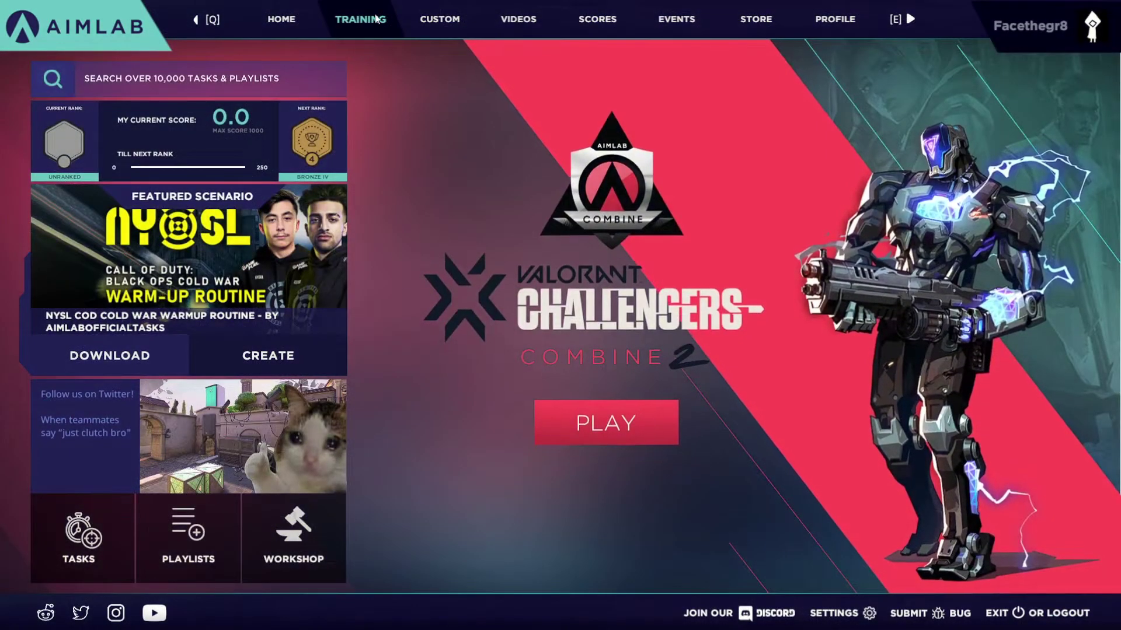
{"action": "left_click", "coordinate": [375, 19]}
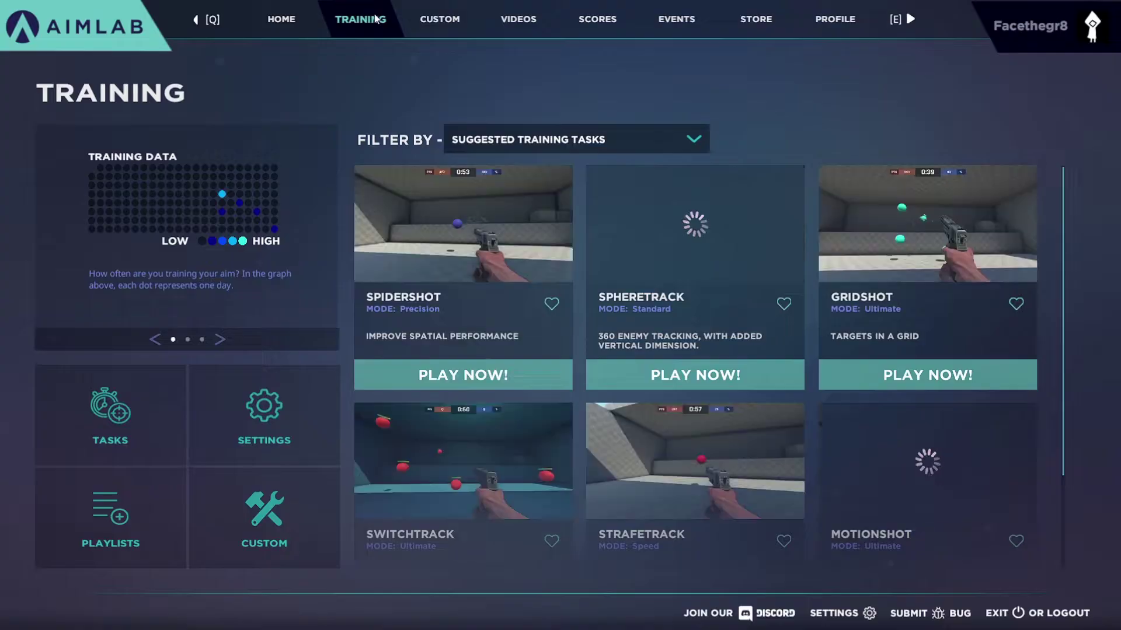
- Launch the Spidershot task into its Graybox arena with the 9mm pistol
{"action": "left_click", "coordinate": [467, 378]}
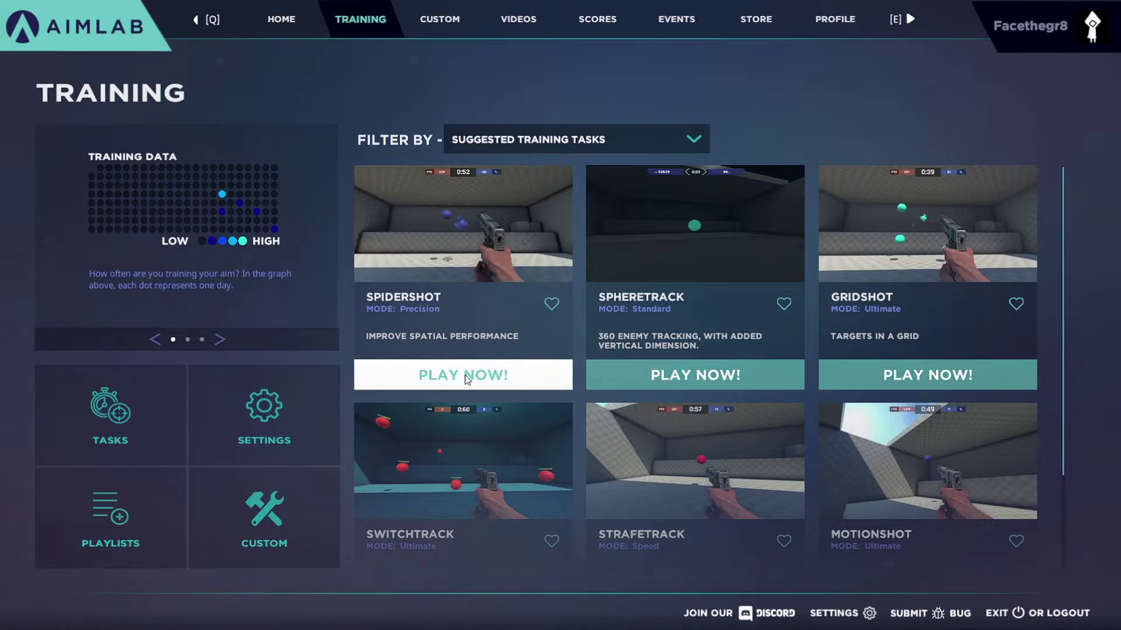
{"action": "left_click", "coordinate": [280, 528]}
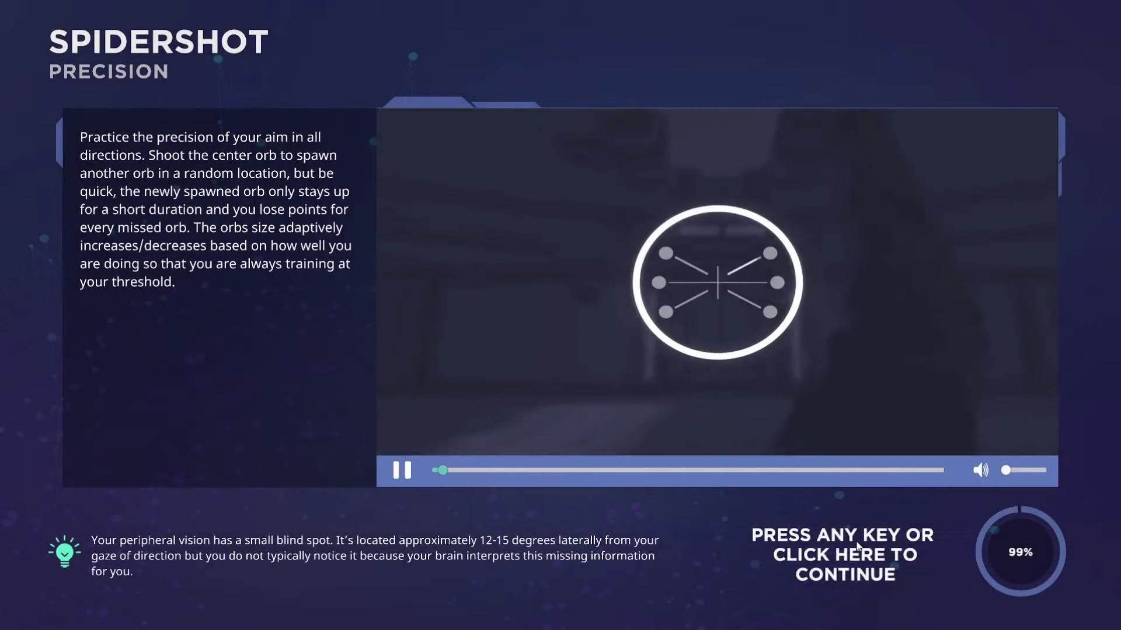
{"action": "left_click", "coordinate": [858, 544]}
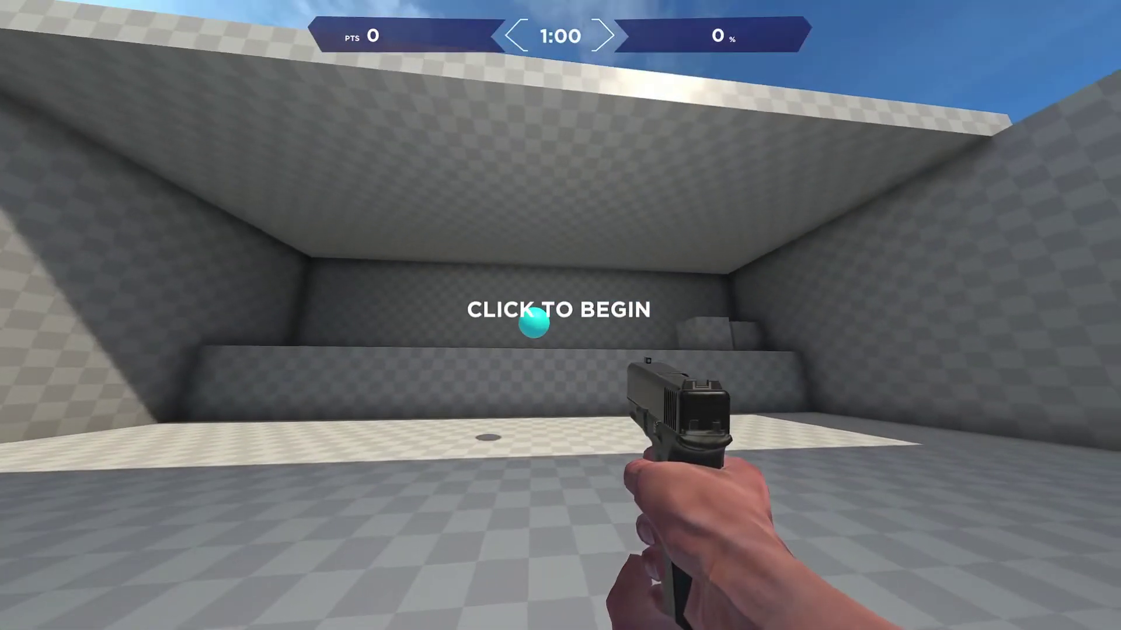
- Start the Spidershot round and shoot orbs, reaching 6765 points at 57% accuracy
{"action": "left_click", "coordinate": [560, 315]}
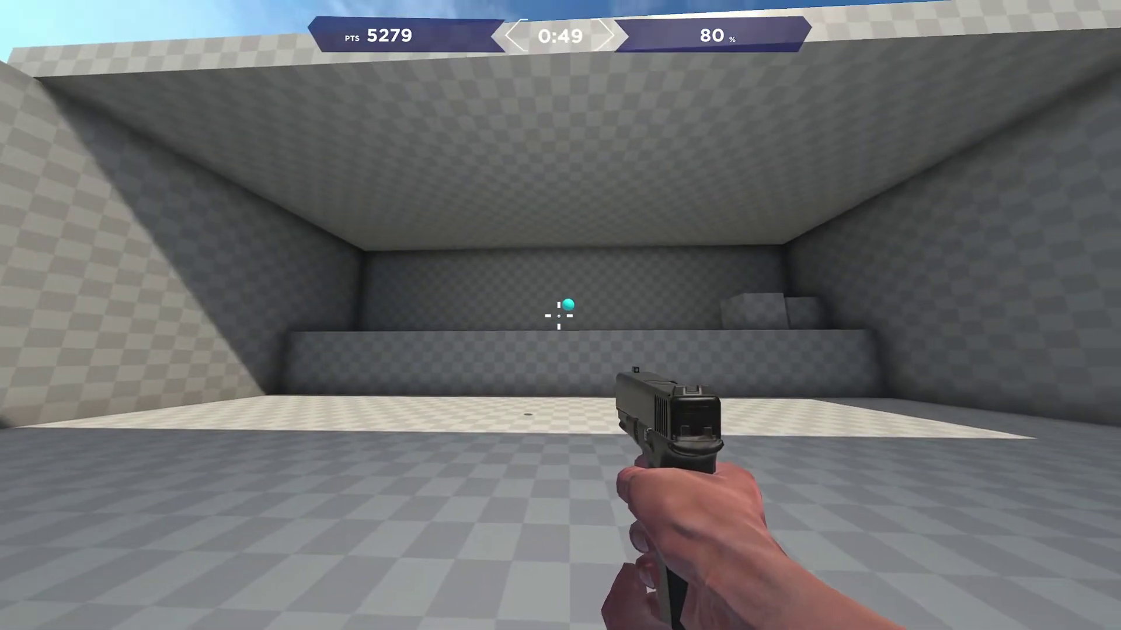
{"action": "left_click", "coordinate": [558, 315]}
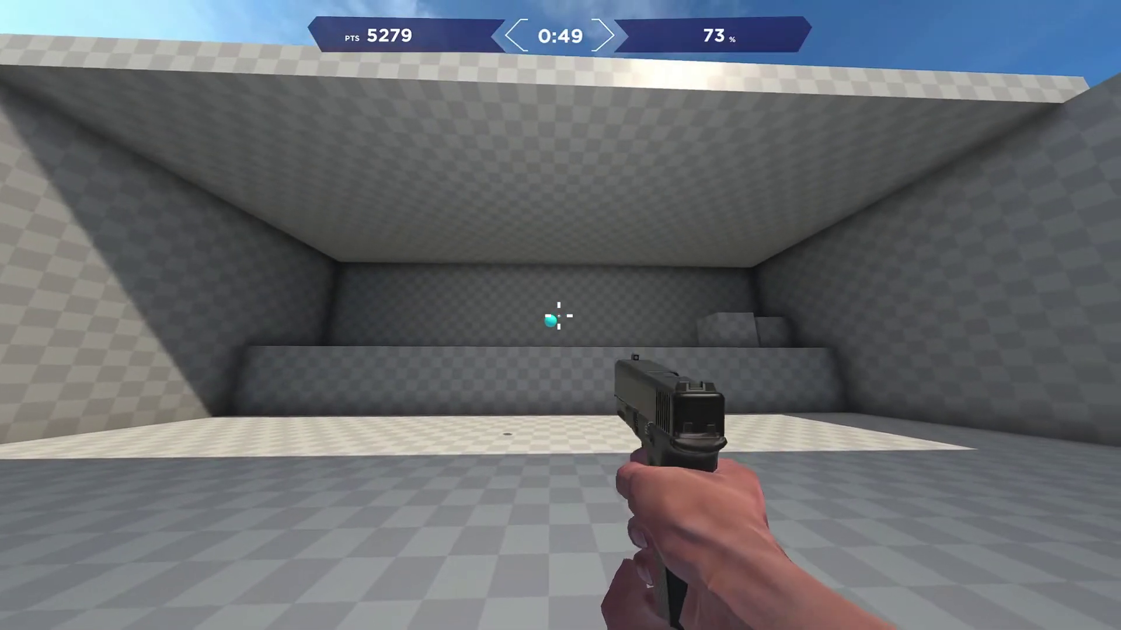
{"action": "left_click", "coordinate": [559, 316]}
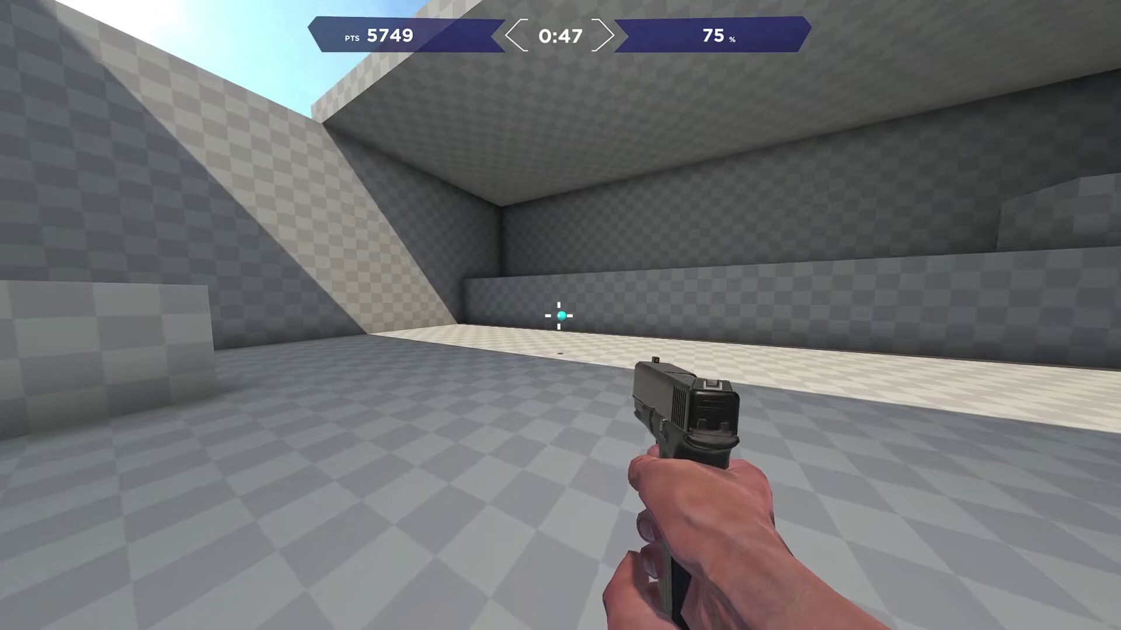
{"action": "left_click", "coordinate": [559, 316]}
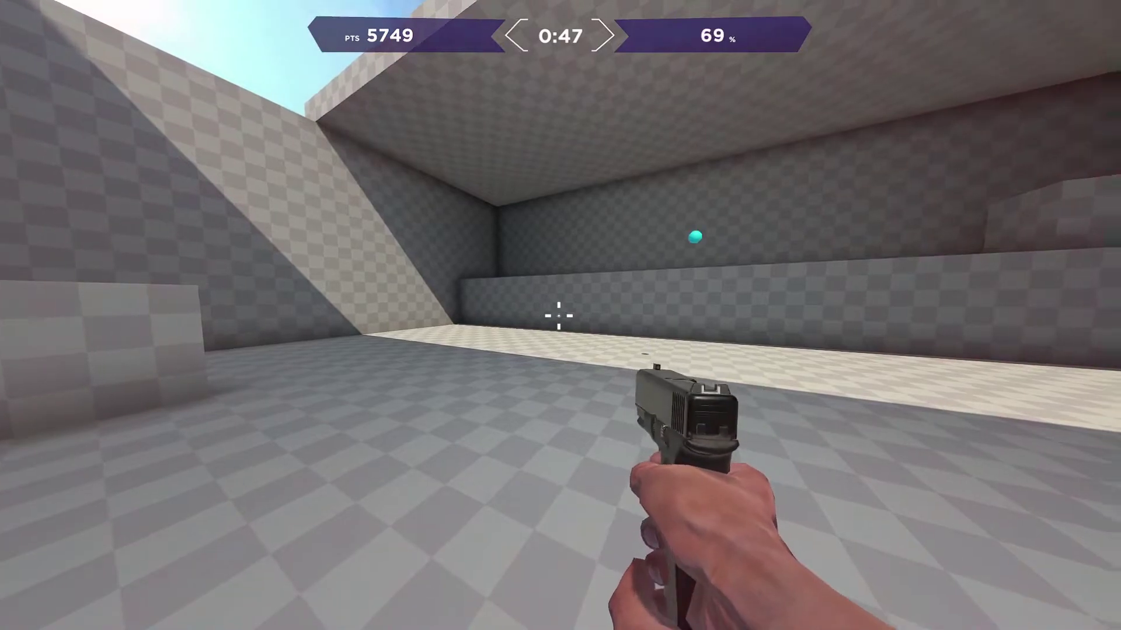
{"action": "left_click", "coordinate": [558, 316]}
{"action": "left_click", "coordinate": [558, 316]}
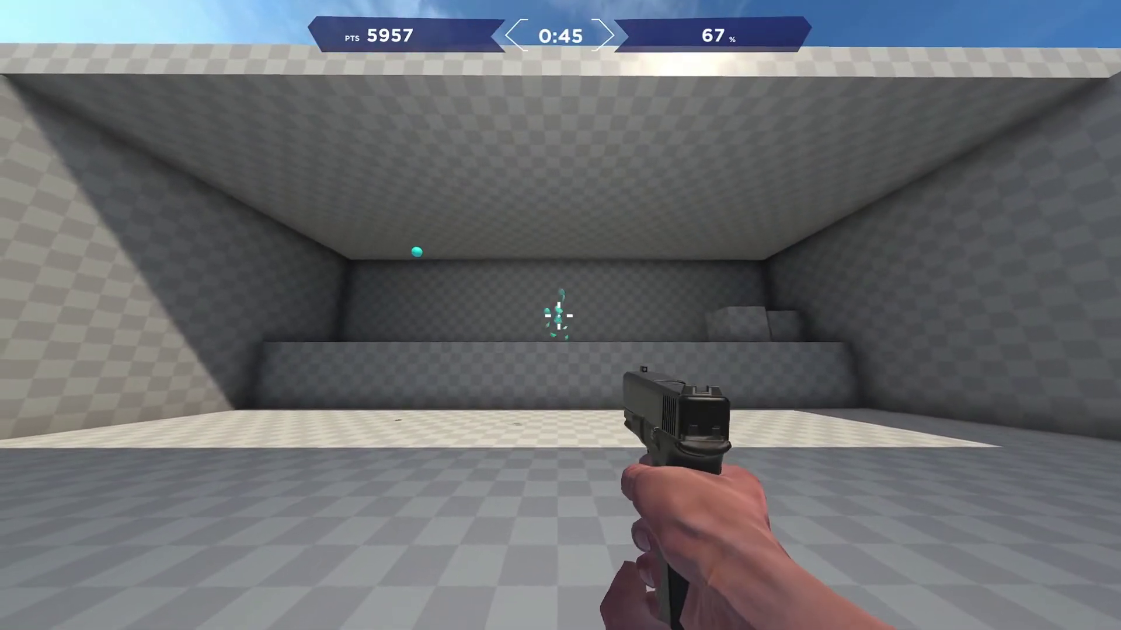
{"action": "left_click", "coordinate": [558, 316]}
{"action": "left_click", "coordinate": [559, 315]}
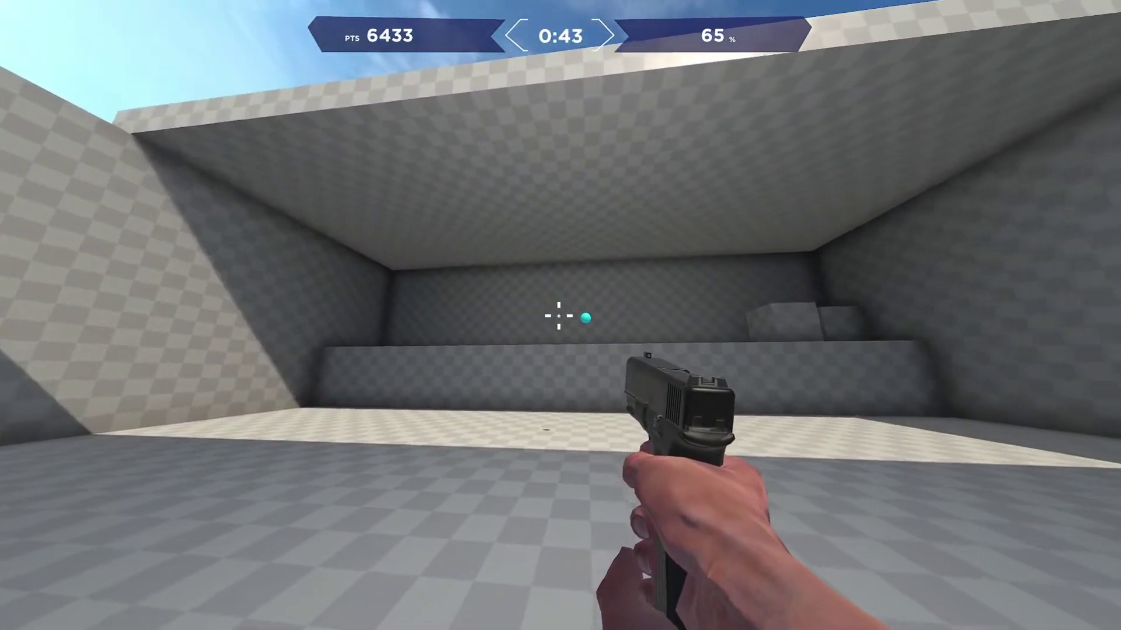
{"action": "left_click", "coordinate": [559, 316]}
{"action": "left_click", "coordinate": [559, 316]}
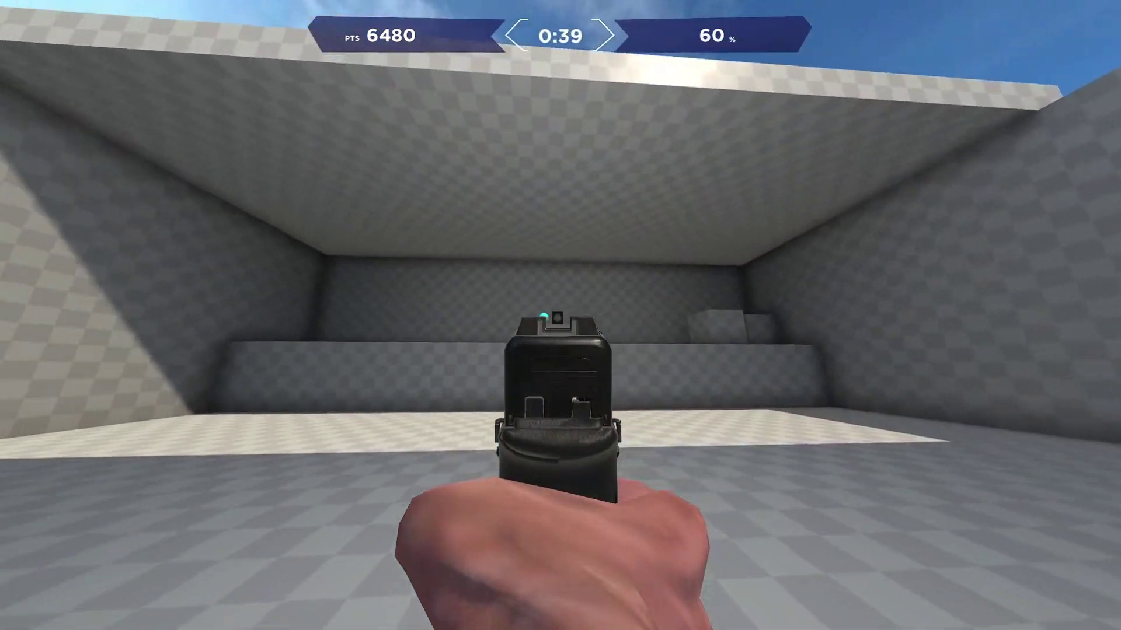
{"action": "left_click", "coordinate": [558, 316]}
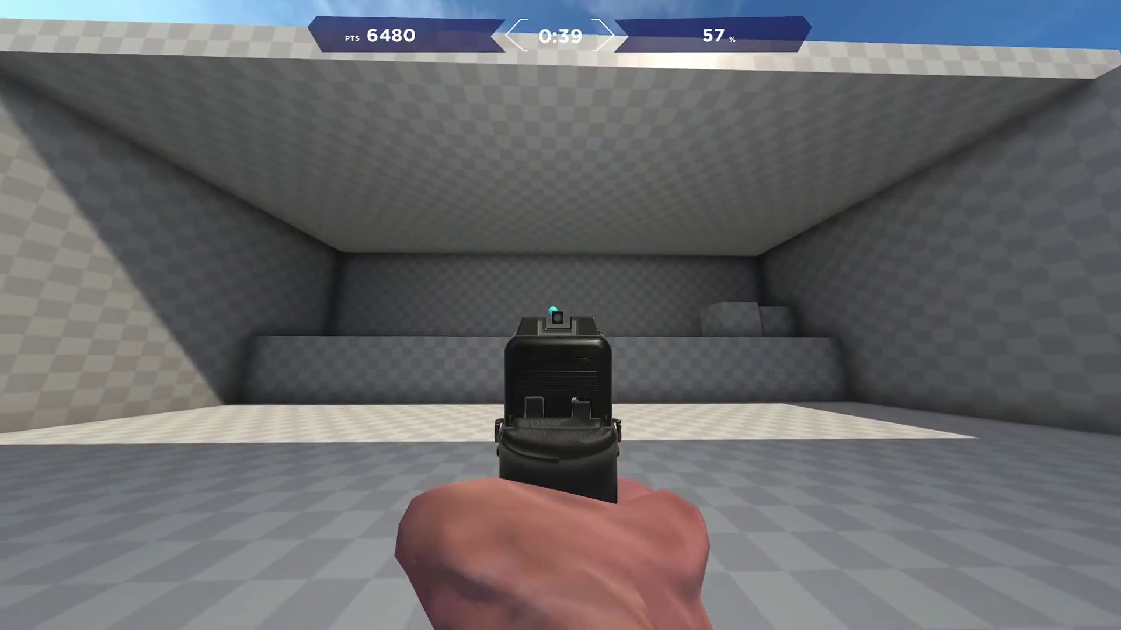
{"action": "left_click", "coordinate": [559, 316]}
{"action": "left_click", "coordinate": [559, 315]}
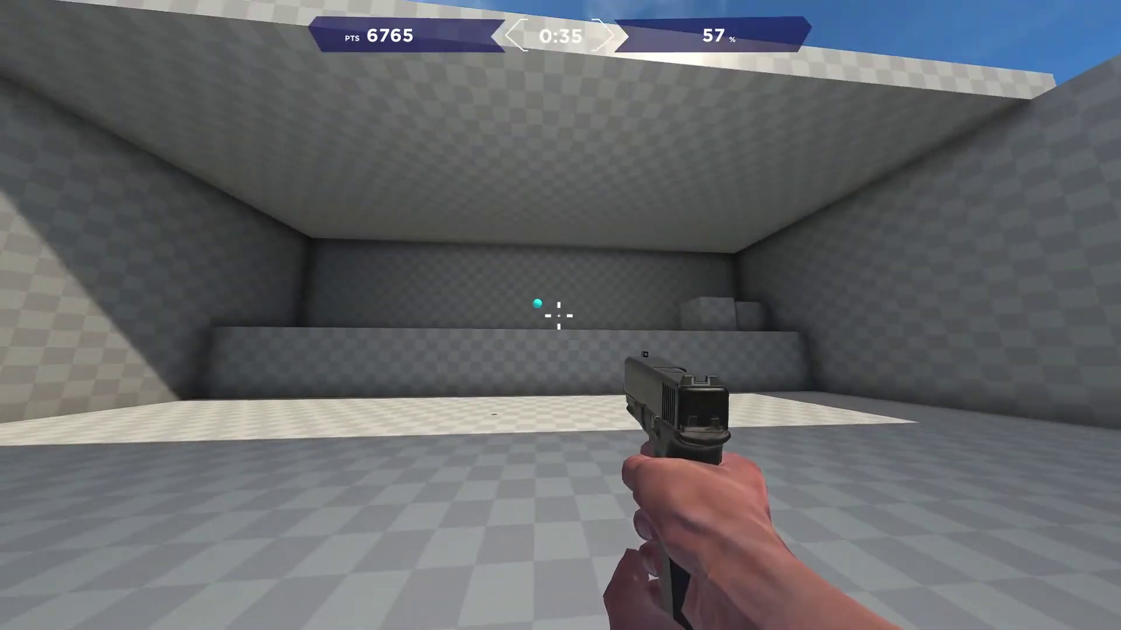
- Pause the drill, set hipfire sensitivity to 6 and deadzone to 13, and save
{"action": "key", "text": "Escape"}
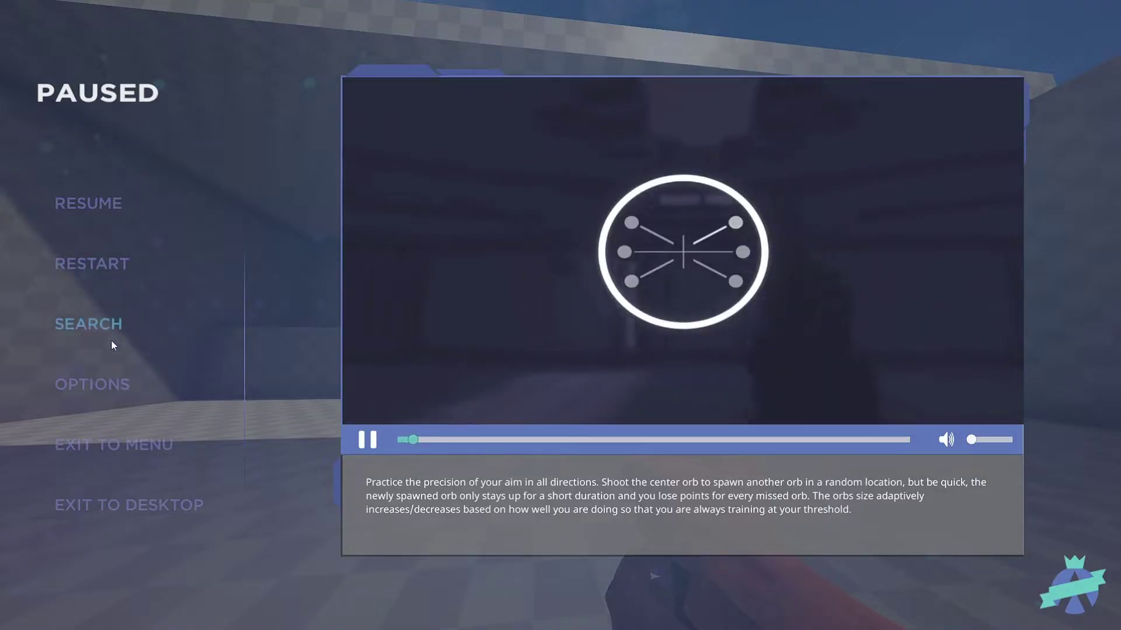
{"action": "left_click", "coordinate": [99, 387]}
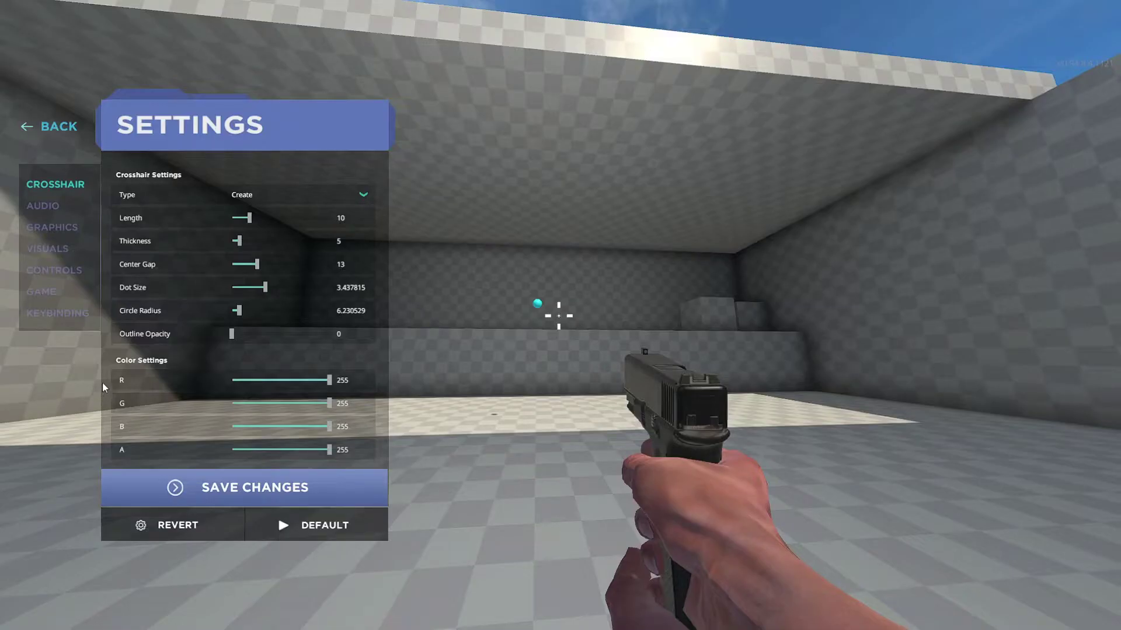
{"action": "left_click", "coordinate": [54, 272]}
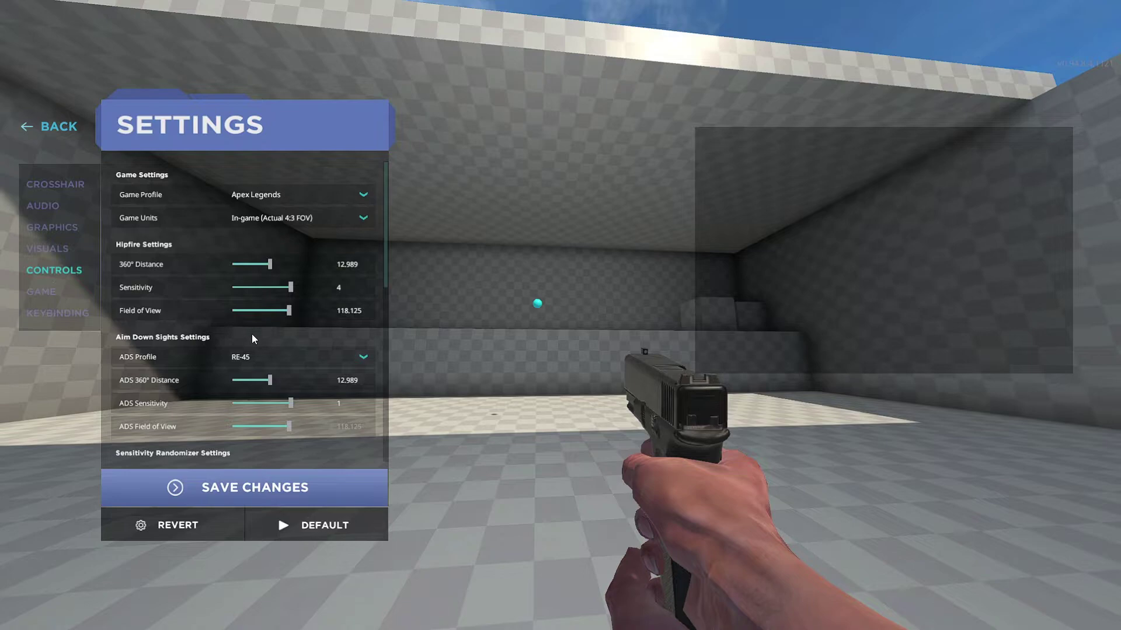
{"action": "left_click_drag", "start_coordinate": [291, 288], "coordinate": [300, 290]}
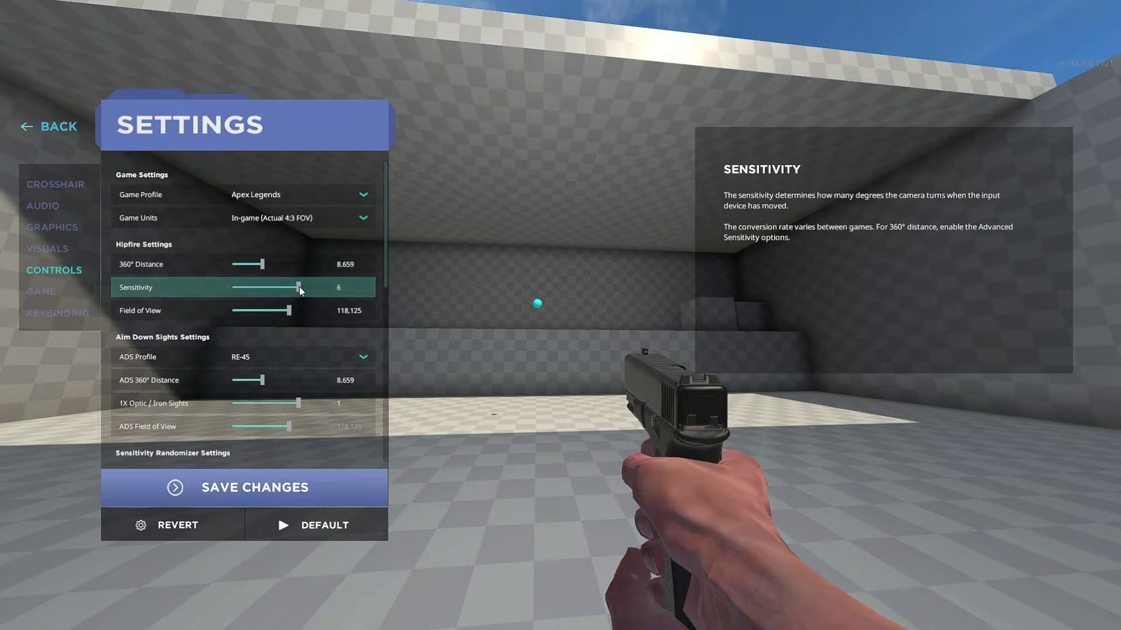
{"action": "scroll", "coordinate": [310, 415], "scroll_direction": "down", "scroll_amount": 5}
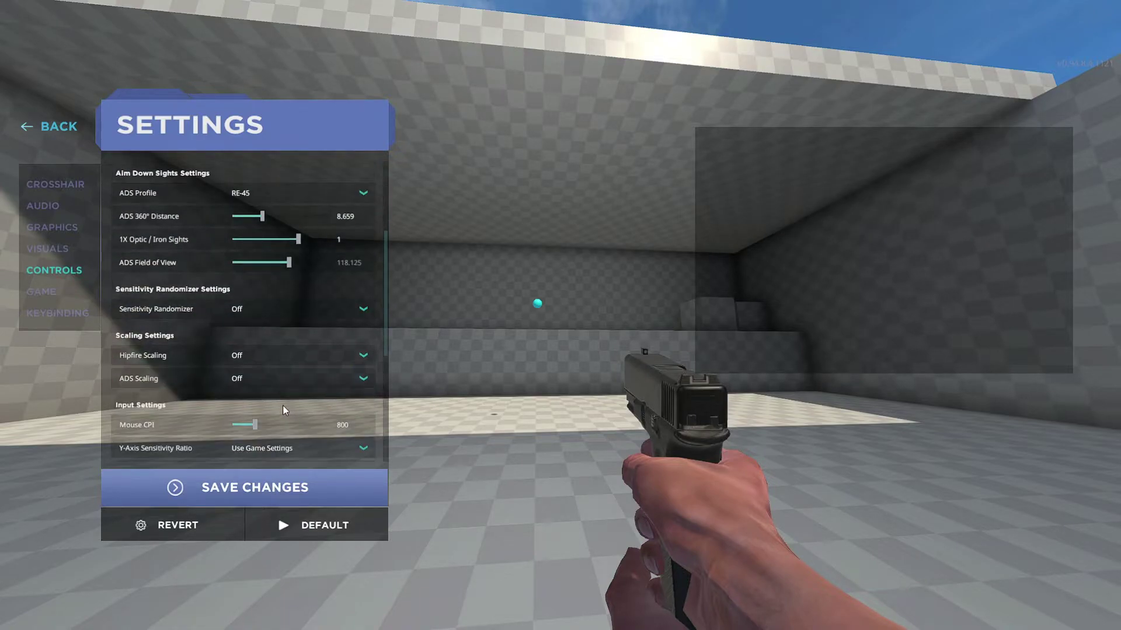
{"action": "scroll", "coordinate": [282, 405], "scroll_direction": "down", "scroll_amount": 3}
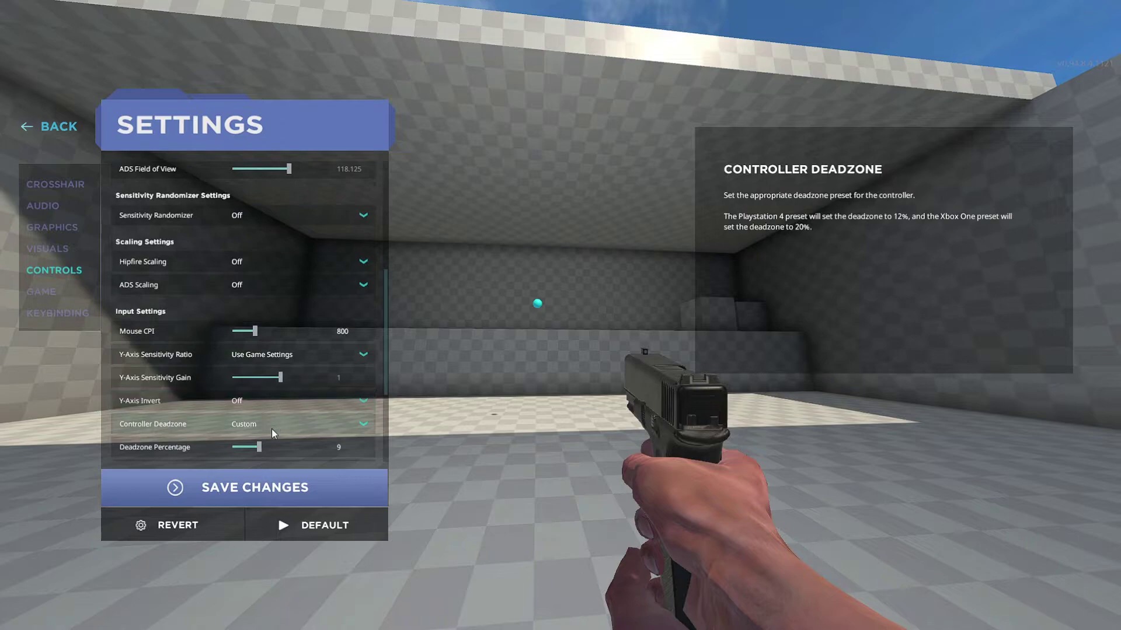
{"action": "left_click_drag", "start_coordinate": [257, 449], "coordinate": [268, 447]}
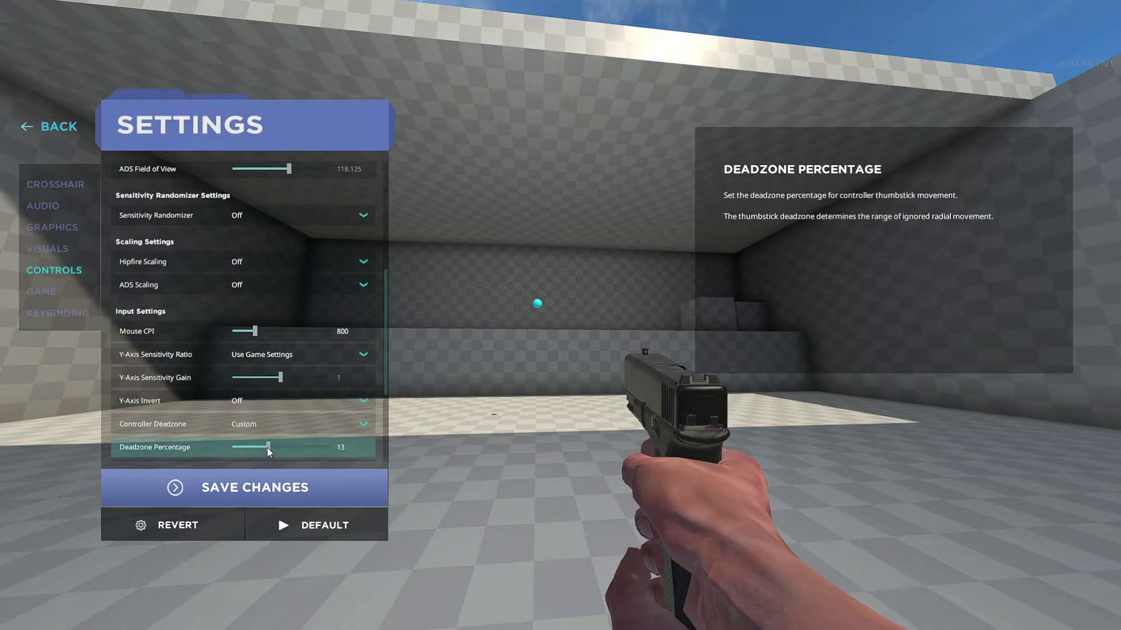
{"action": "left_click", "coordinate": [259, 488]}
{"action": "left_click", "coordinate": [601, 369]}
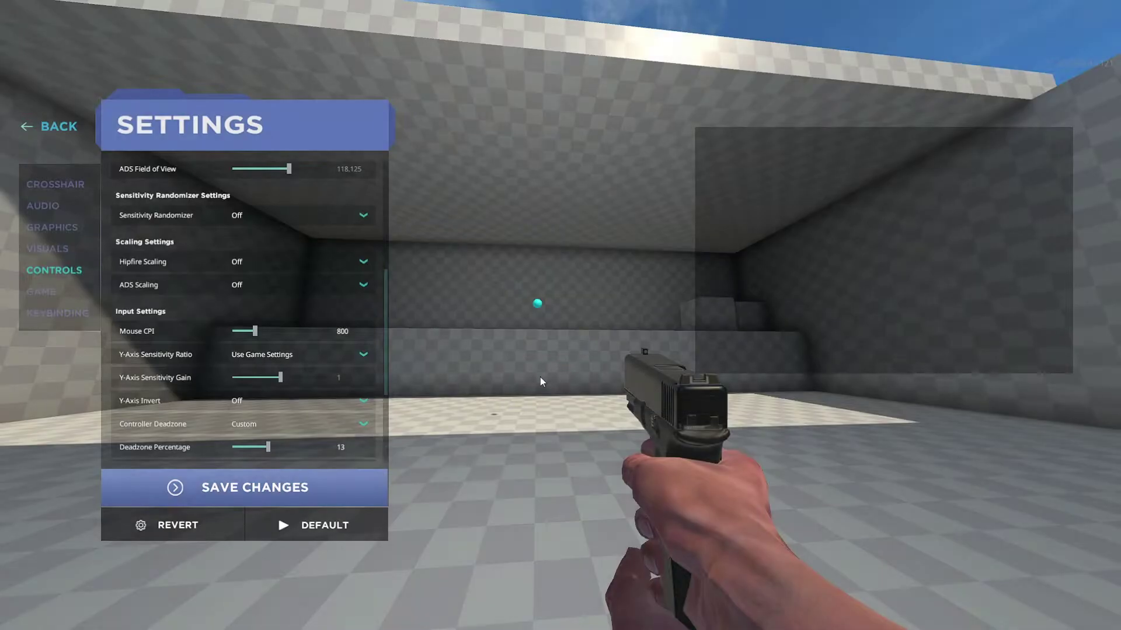
{"action": "left_click", "coordinate": [46, 140]}
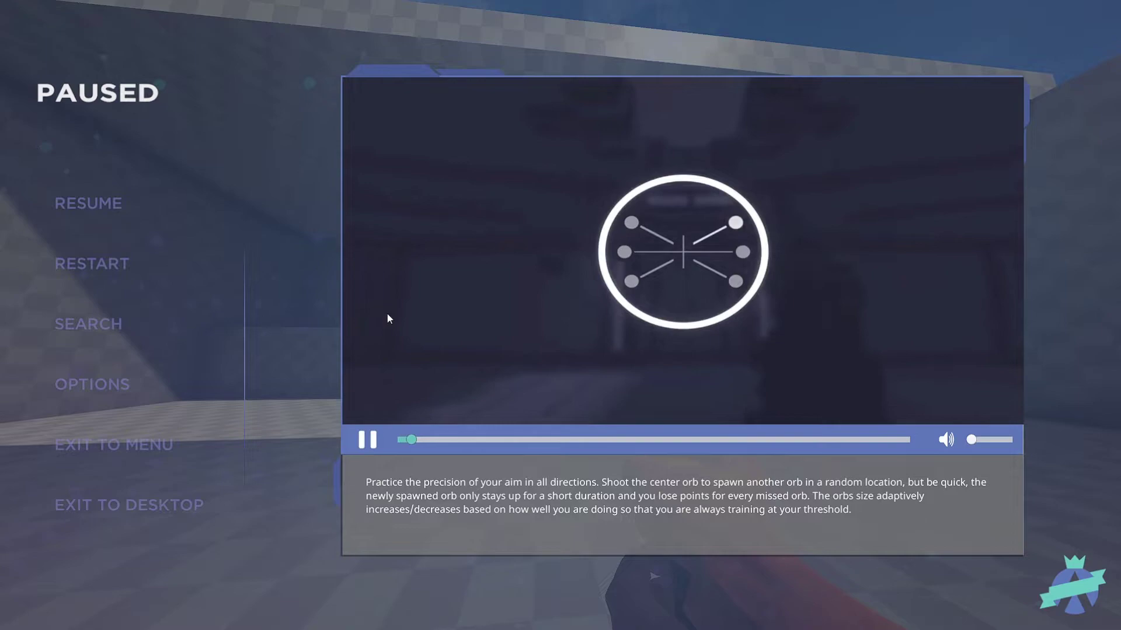
- Resume Spidershot and shoot orbs until time expires, finishing with 17,631 points and 64% accuracy
{"action": "left_click", "coordinate": [85, 200]}
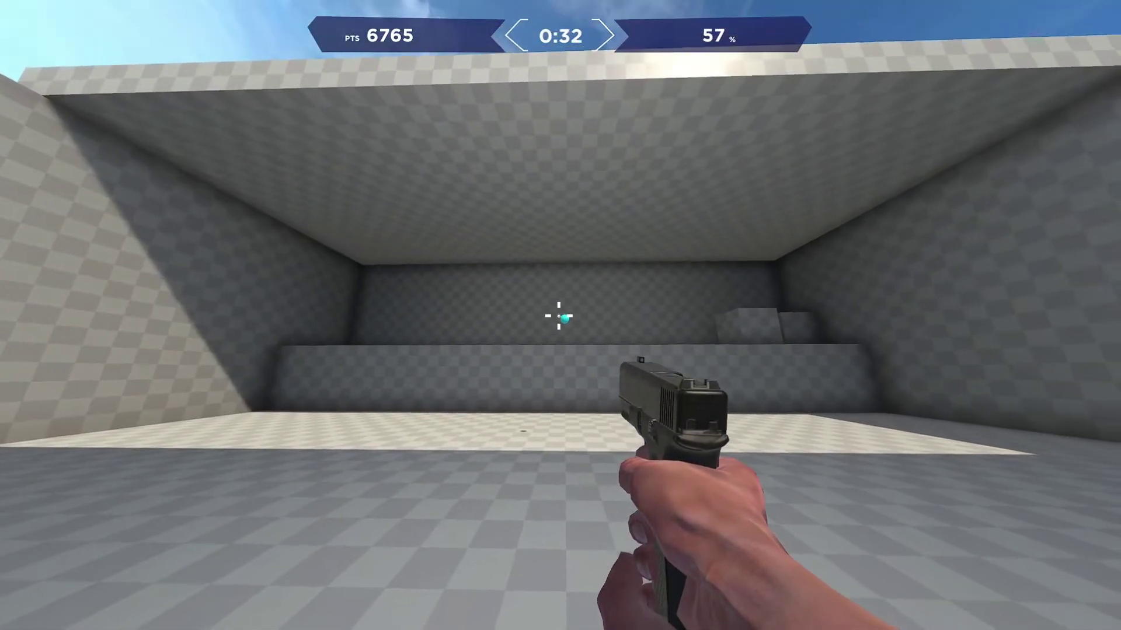
{"action": "left_click", "coordinate": [559, 316]}
{"action": "left_click", "coordinate": [559, 316]}
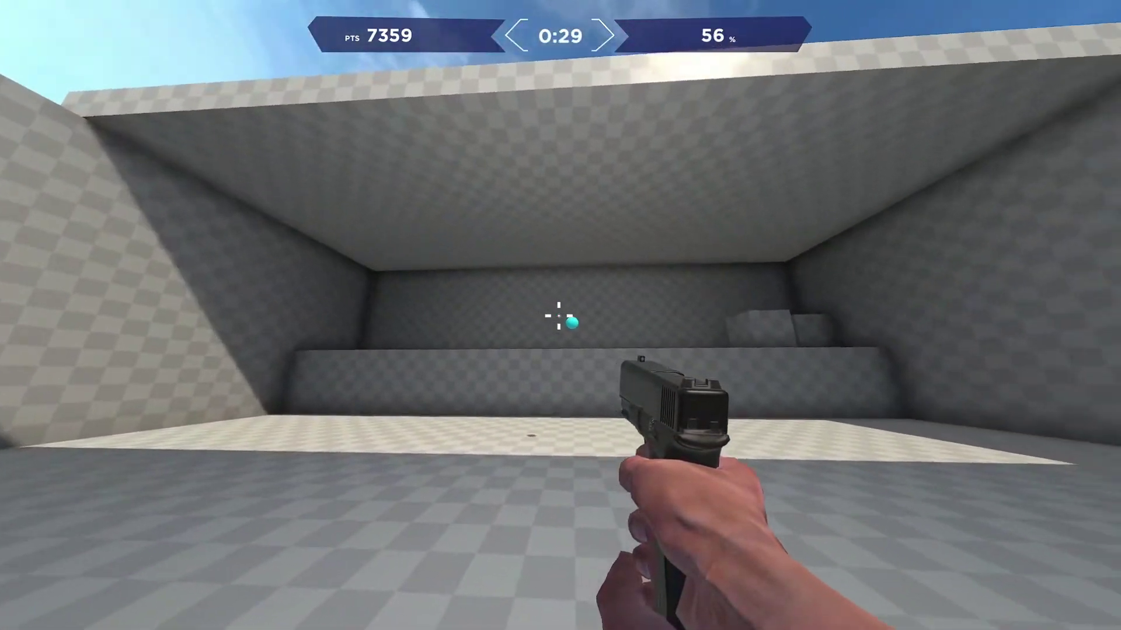
{"action": "left_click", "coordinate": [559, 316]}
{"action": "left_click", "coordinate": [558, 316]}
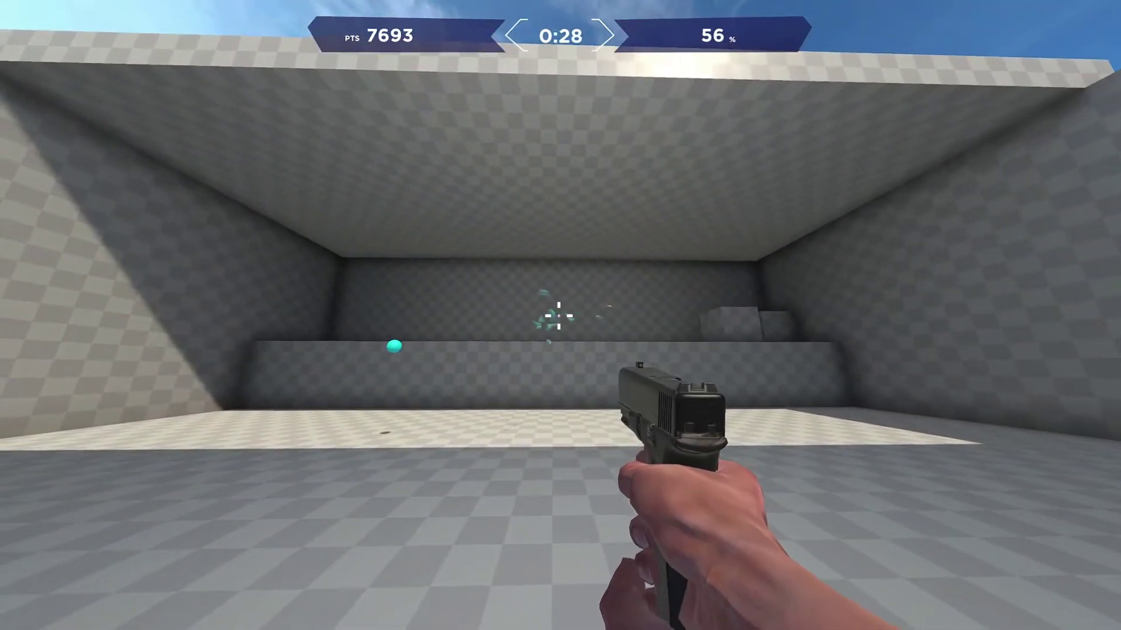
{"action": "left_click", "coordinate": [558, 316]}
{"action": "left_click", "coordinate": [558, 316]}
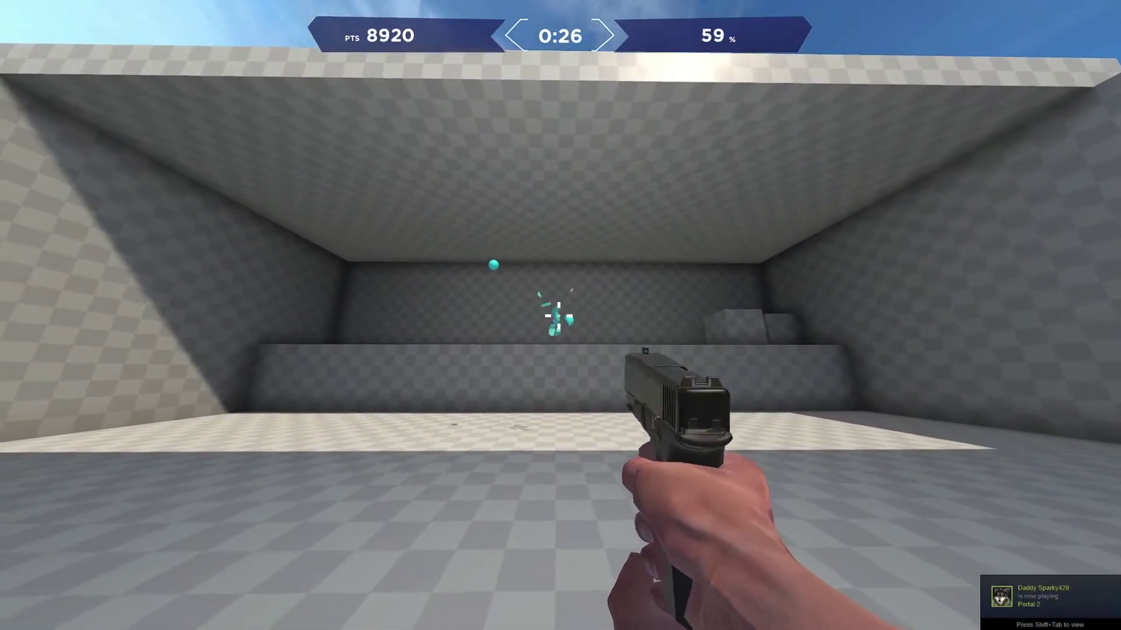
{"action": "left_click", "coordinate": [558, 316]}
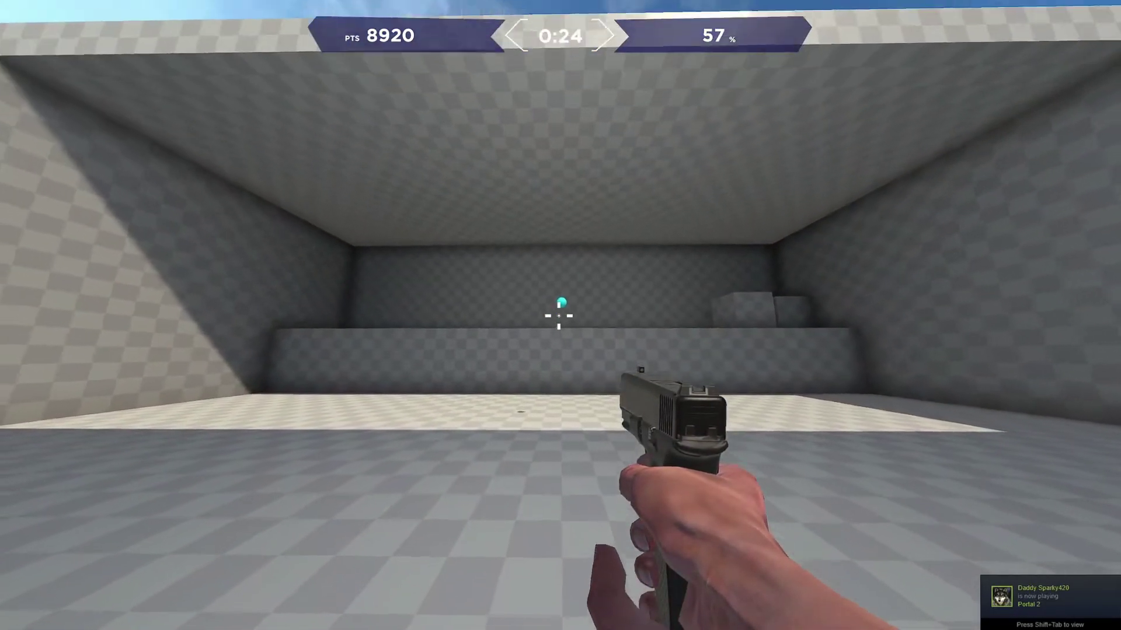
{"action": "left_click", "coordinate": [559, 316]}
{"action": "left_click", "coordinate": [559, 316]}
{"action": "left_click", "coordinate": [558, 316]}
{"action": "left_click", "coordinate": [558, 315]}
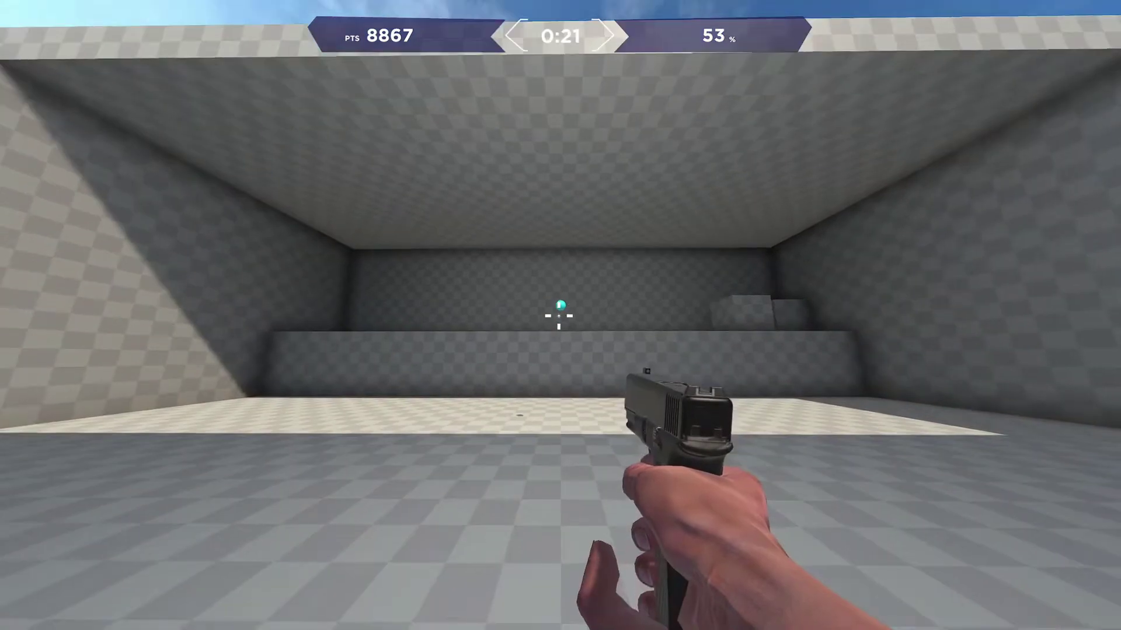
{"action": "left_click", "coordinate": [559, 316]}
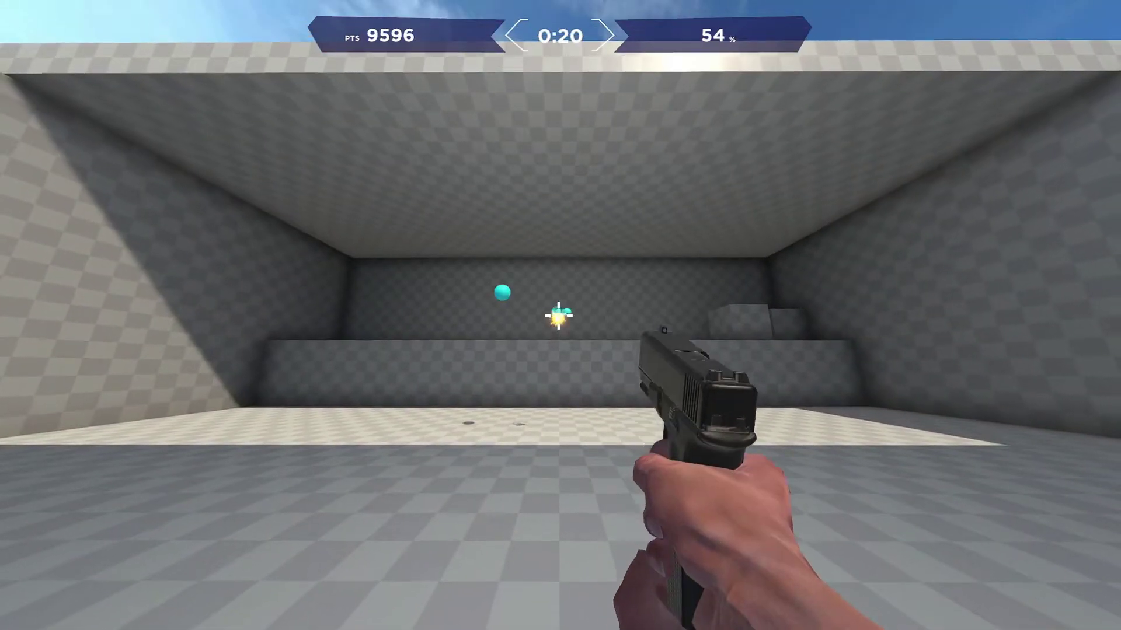
{"action": "left_click", "coordinate": [558, 316]}
{"action": "left_click", "coordinate": [558, 315]}
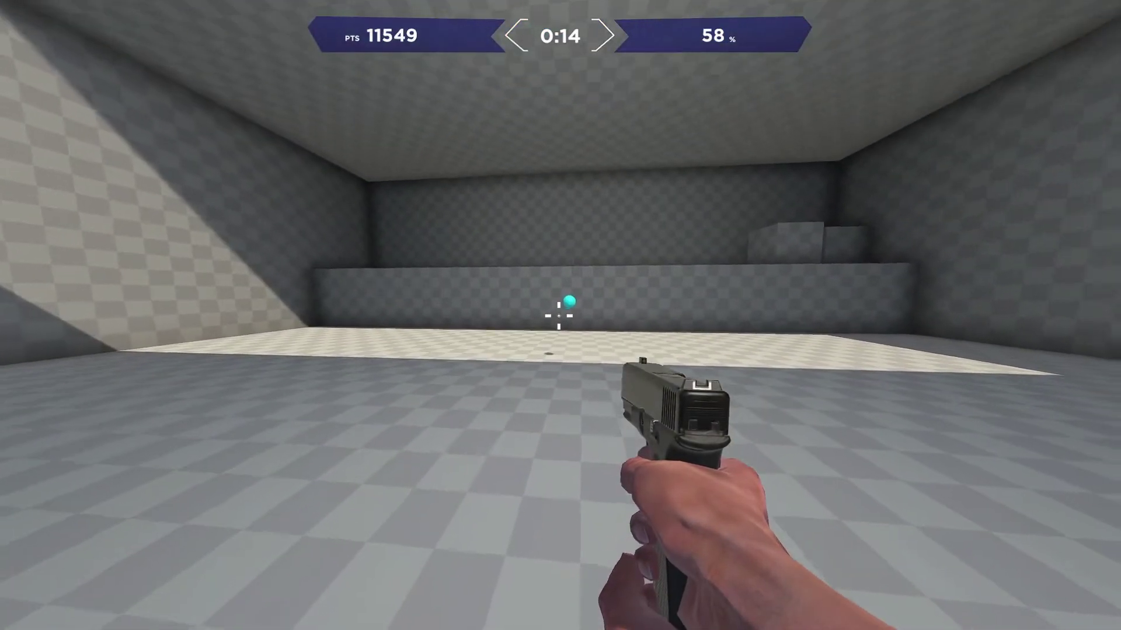
{"action": "left_click", "coordinate": [559, 315]}
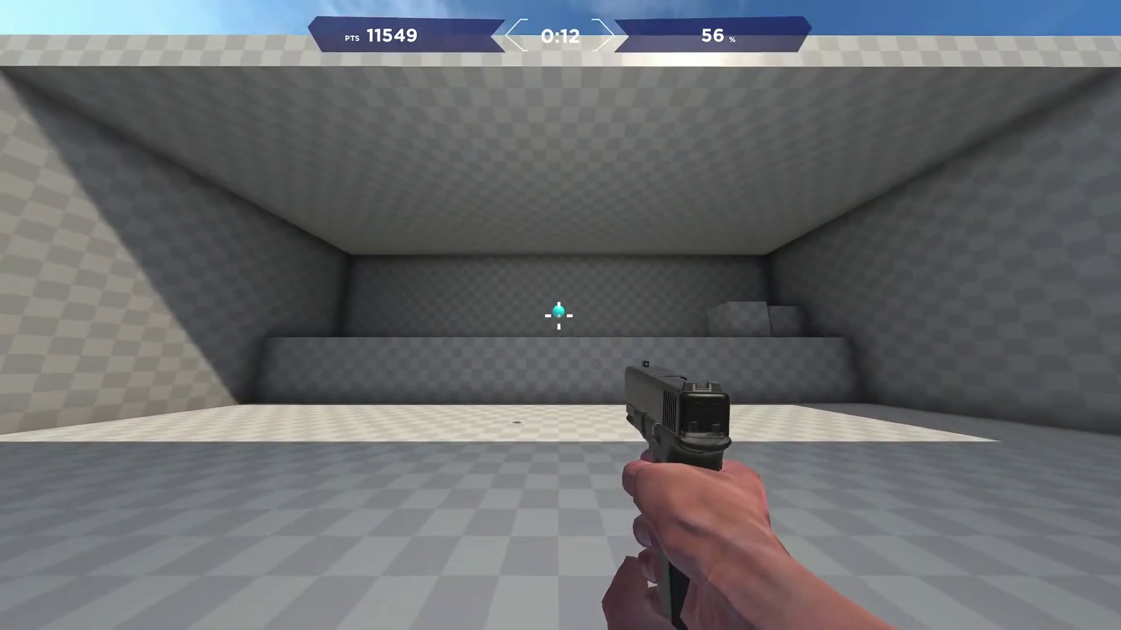
{"action": "left_click", "coordinate": [559, 316]}
{"action": "left_click", "coordinate": [558, 316]}
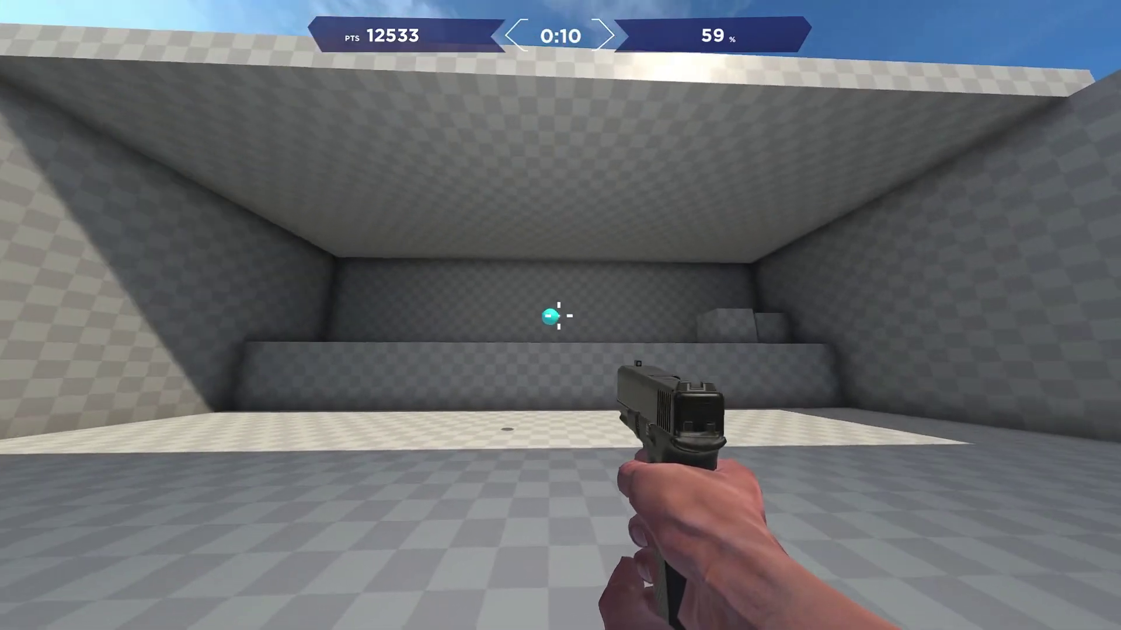
{"action": "left_click", "coordinate": [559, 316]}
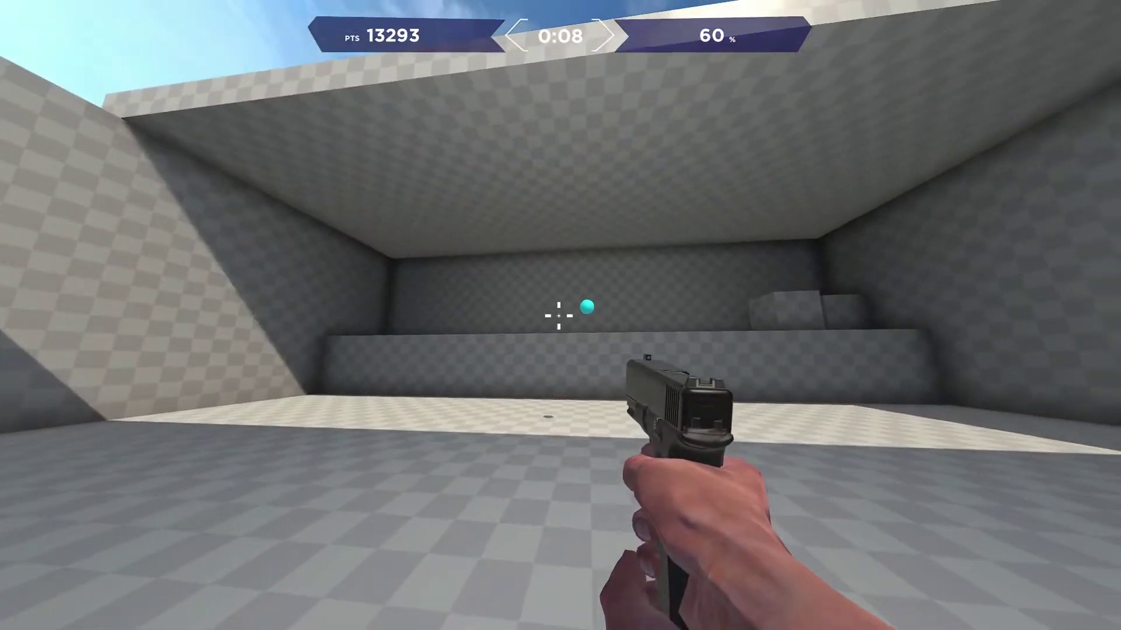
{"action": "left_click", "coordinate": [558, 316]}
{"action": "left_click", "coordinate": [558, 315]}
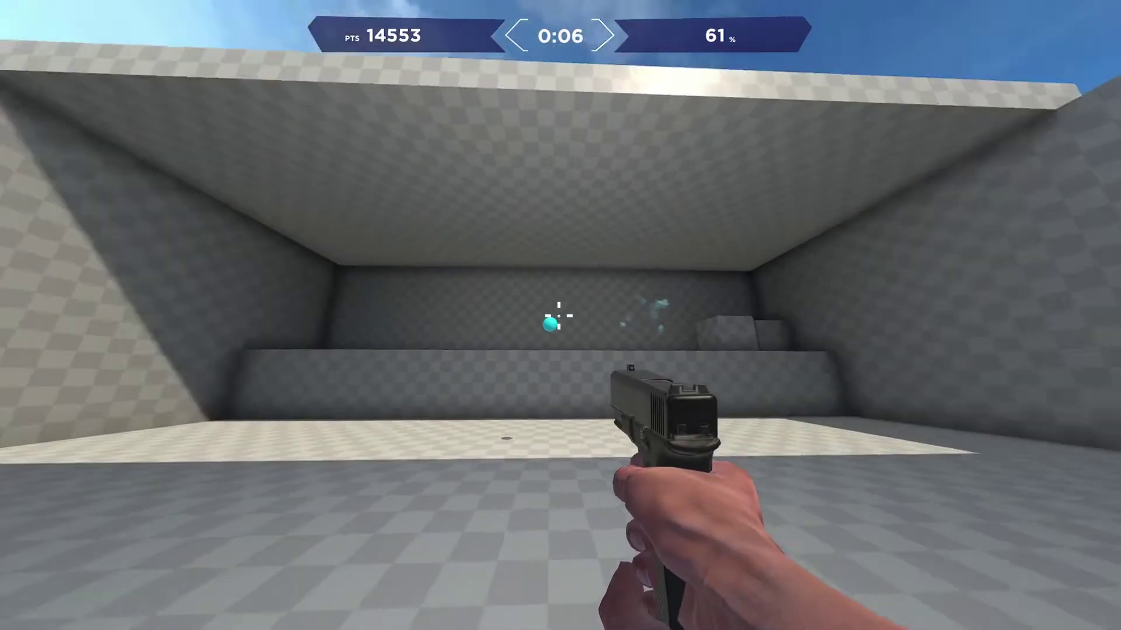
{"action": "left_click", "coordinate": [558, 316]}
{"action": "left_click", "coordinate": [559, 316]}
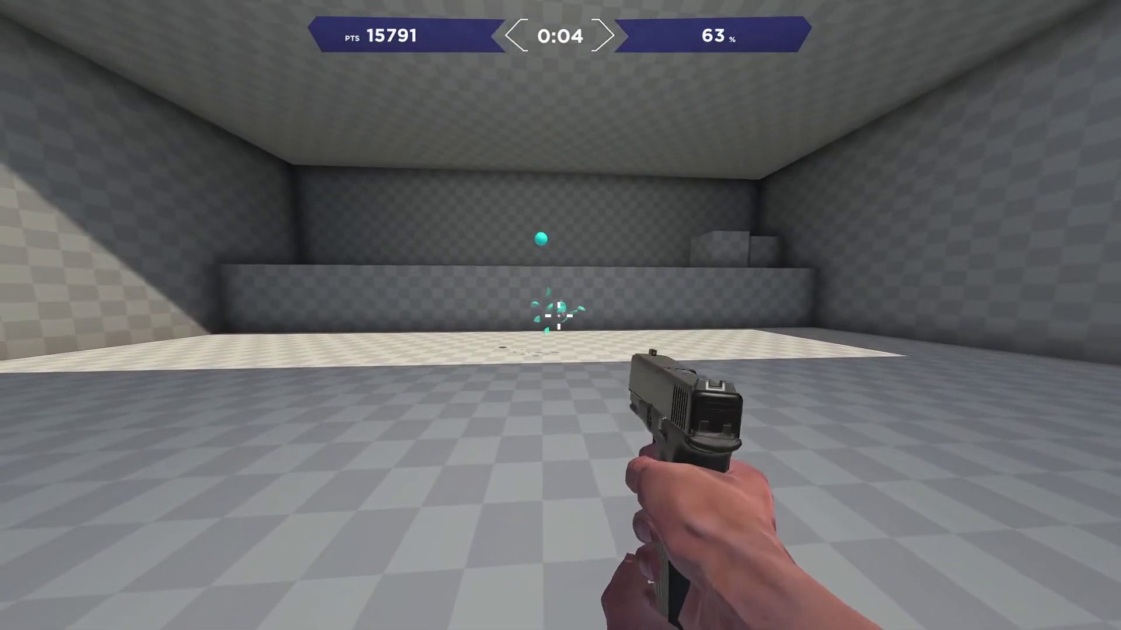
{"action": "left_click", "coordinate": [558, 316]}
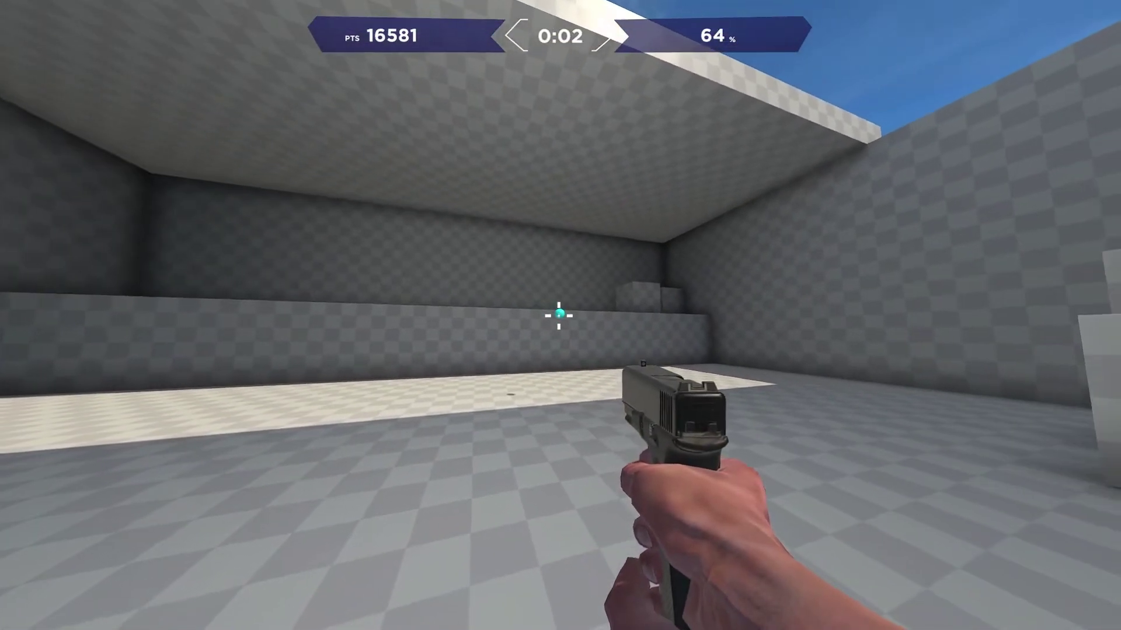
{"action": "left_click", "coordinate": [559, 316]}
{"action": "left_click", "coordinate": [558, 315]}
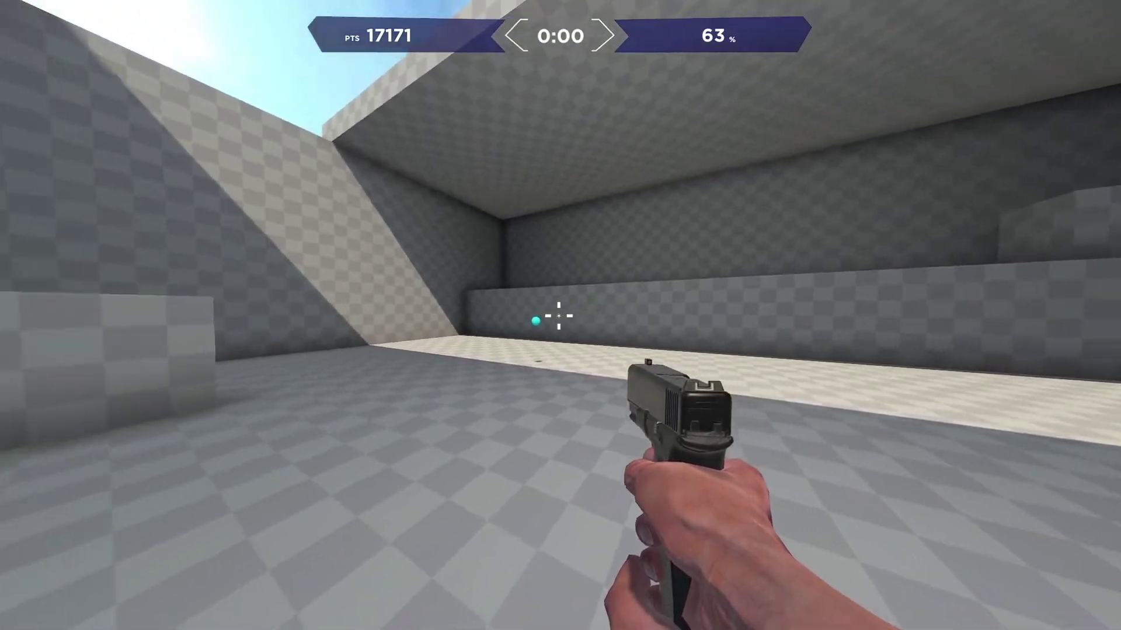
{"action": "left_click", "coordinate": [559, 315]}
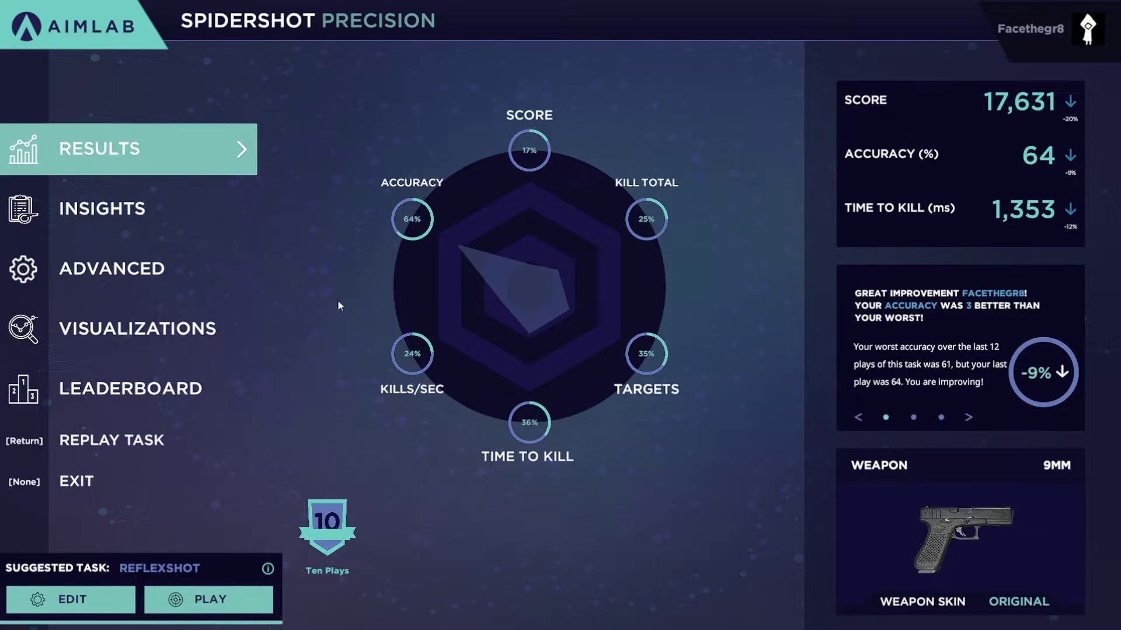
- Launch the suggested Reflexshot drill from the results screen and pause it once loaded
{"action": "left_click", "coordinate": [229, 600]}
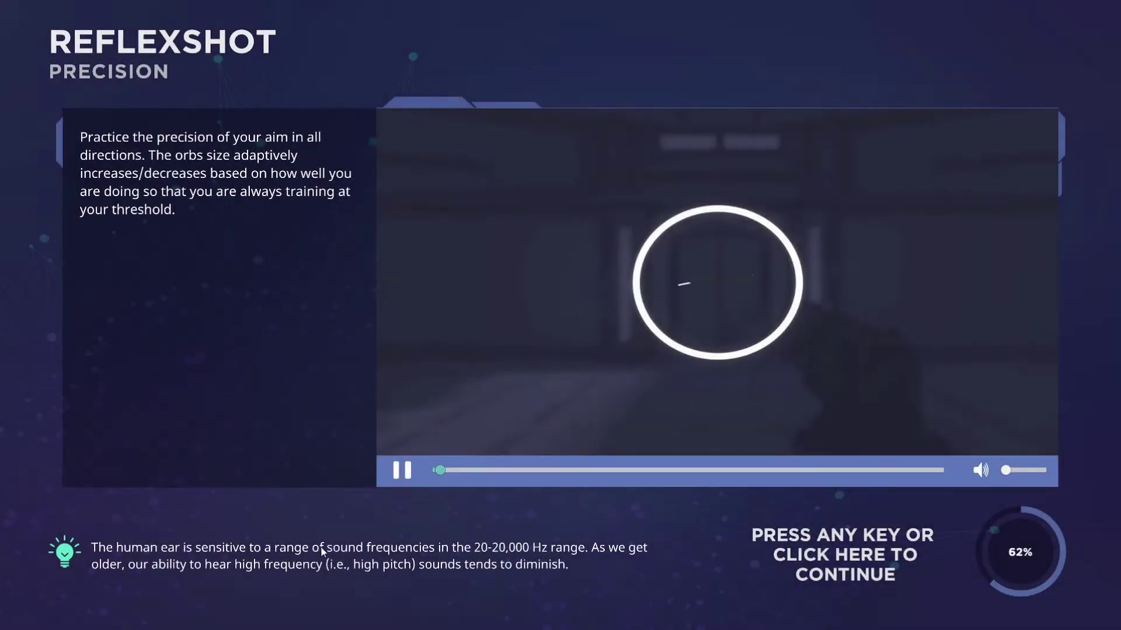
{"action": "left_click", "coordinate": [836, 545]}
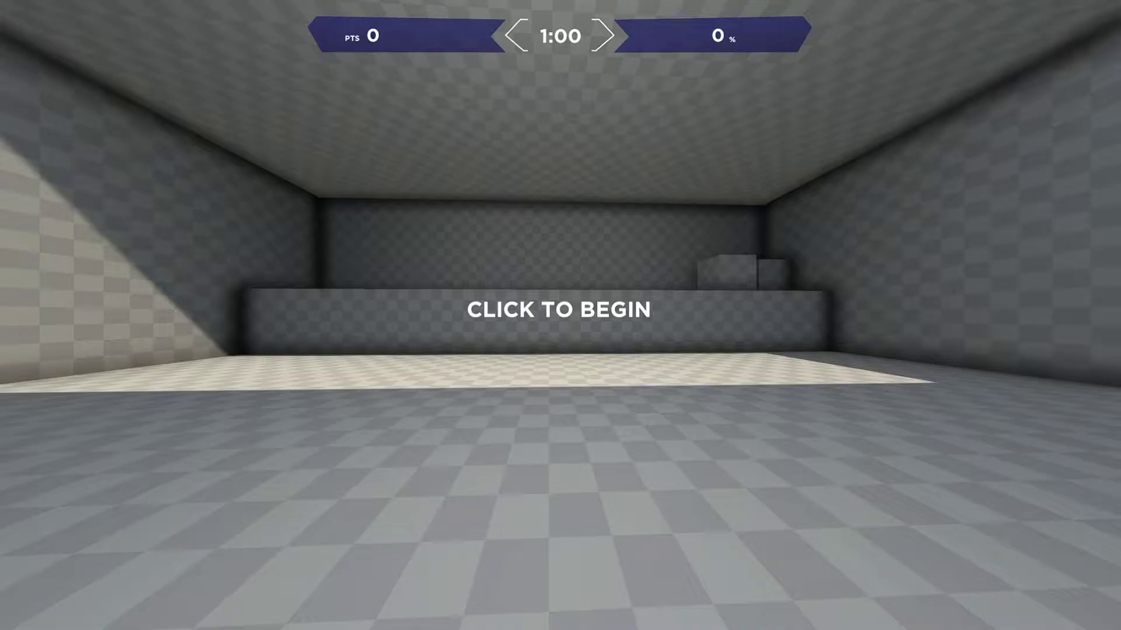
{"action": "key", "text": "Escape"}
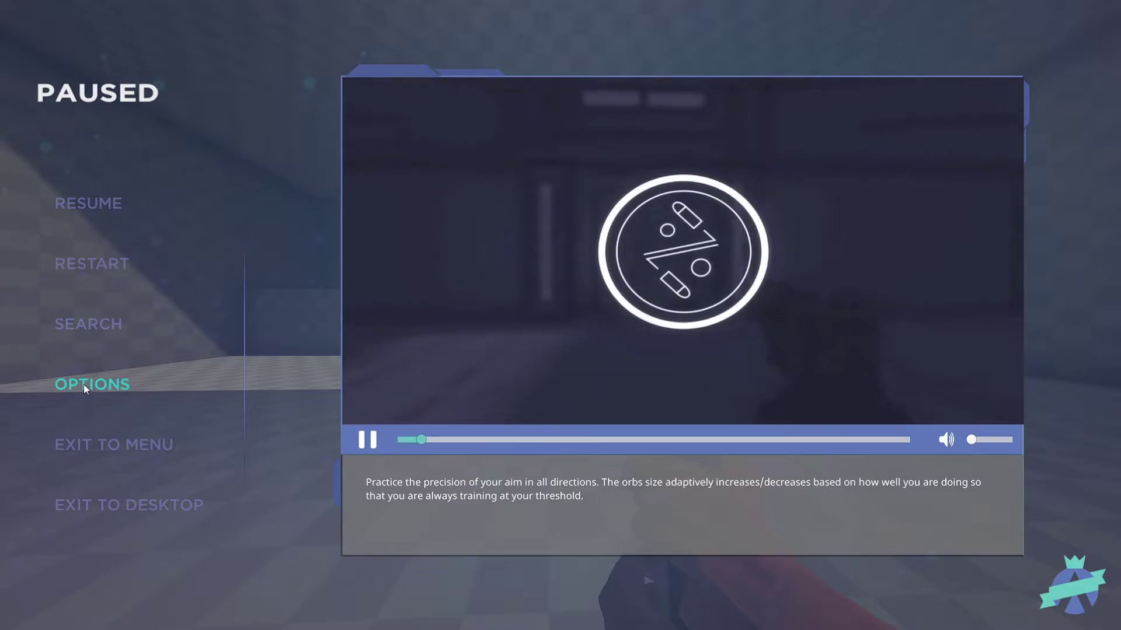
- In the Controls settings, set hipfire sensitivity to 3 and deadzone percentage to 10
{"action": "left_click", "coordinate": [83, 385]}
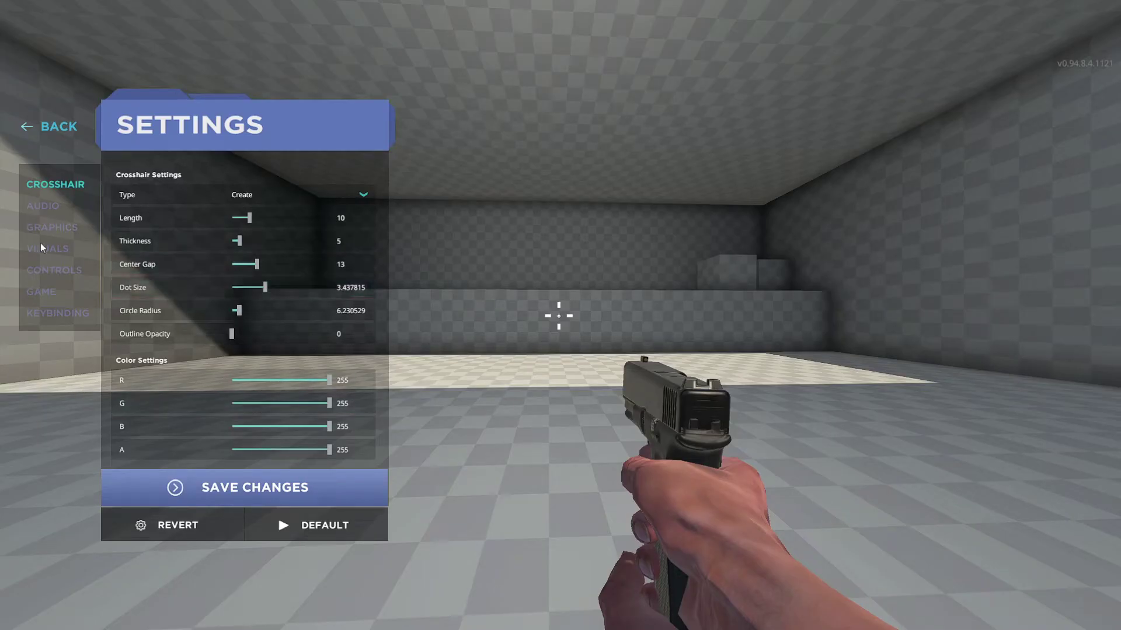
{"action": "left_click", "coordinate": [60, 274]}
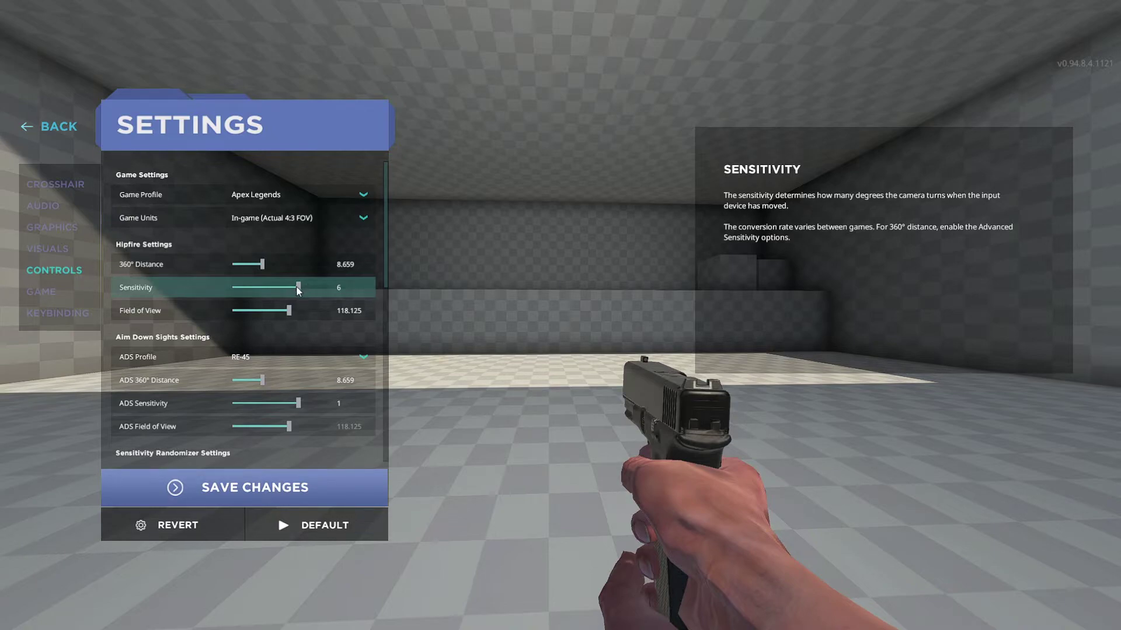
{"action": "left_click_drag", "start_coordinate": [296, 286], "coordinate": [289, 286]}
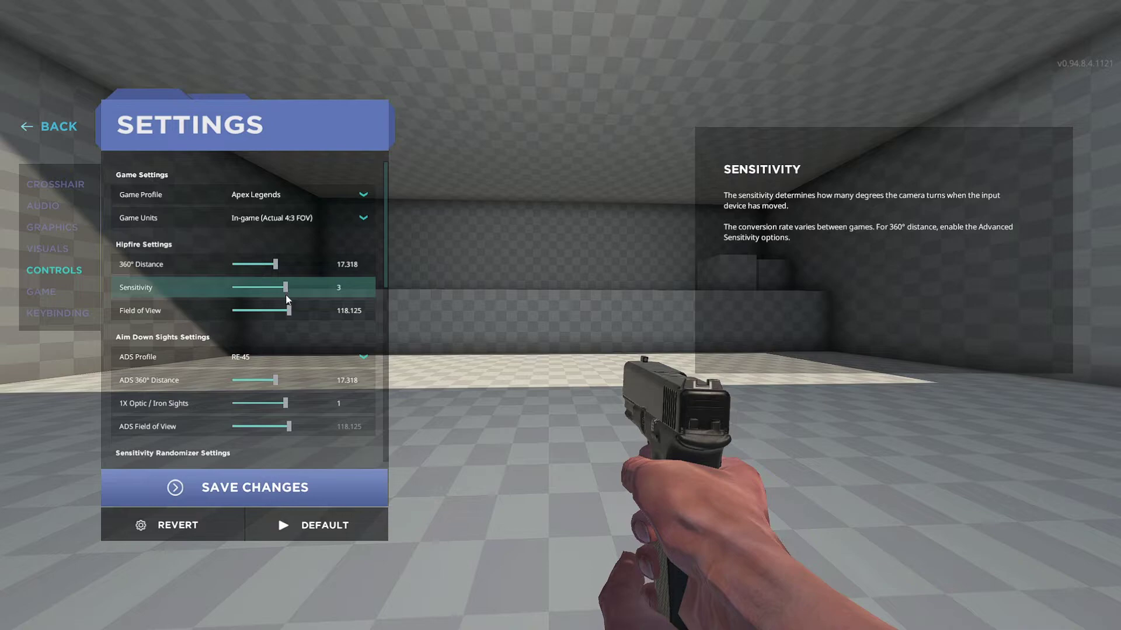
{"action": "scroll", "coordinate": [287, 357], "scroll_direction": "down", "scroll_amount": 2}
{"action": "scroll", "coordinate": [288, 367], "scroll_direction": "down", "scroll_amount": 7}
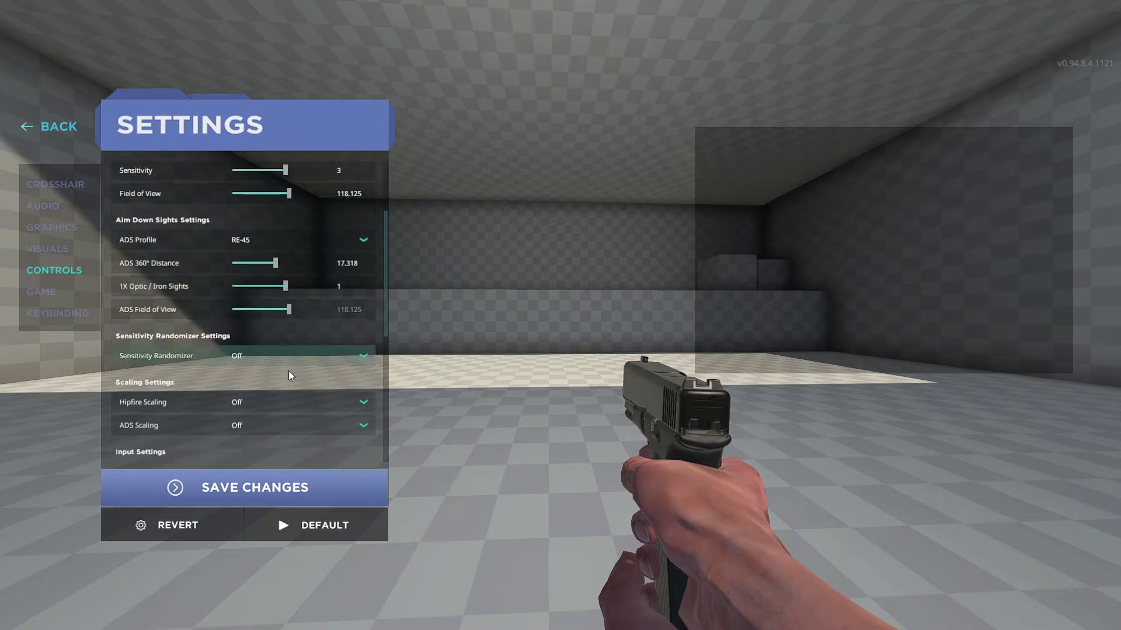
{"action": "scroll", "coordinate": [259, 415], "scroll_direction": "down", "scroll_amount": 2}
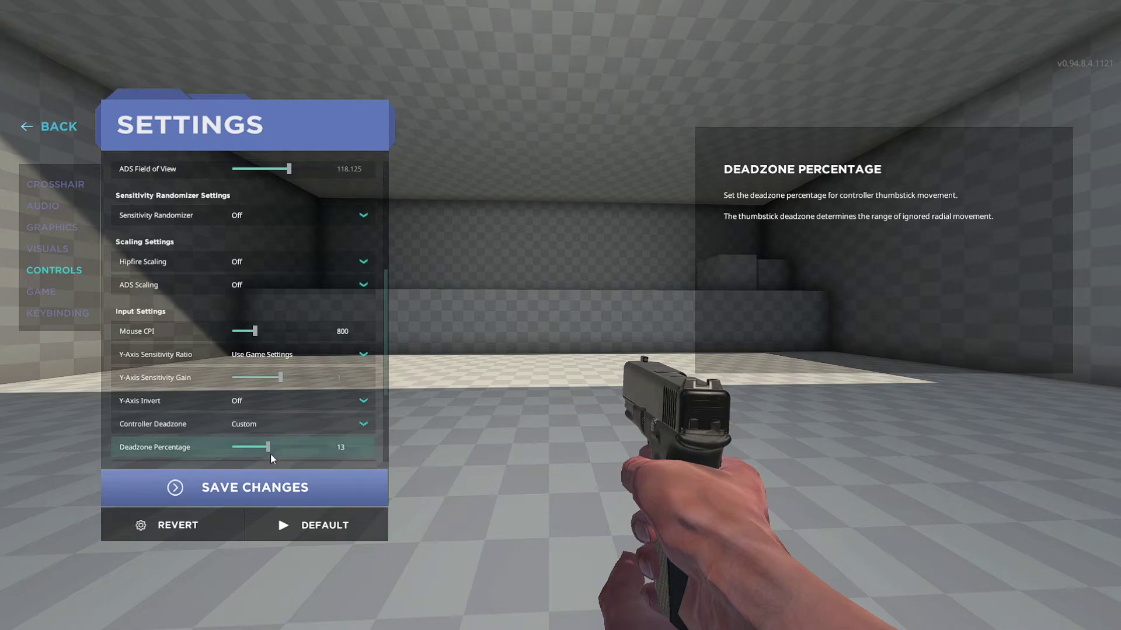
{"action": "left_click_drag", "start_coordinate": [268, 450], "coordinate": [261, 449]}
{"action": "scroll", "coordinate": [282, 446], "scroll_direction": "down", "scroll_amount": 2}
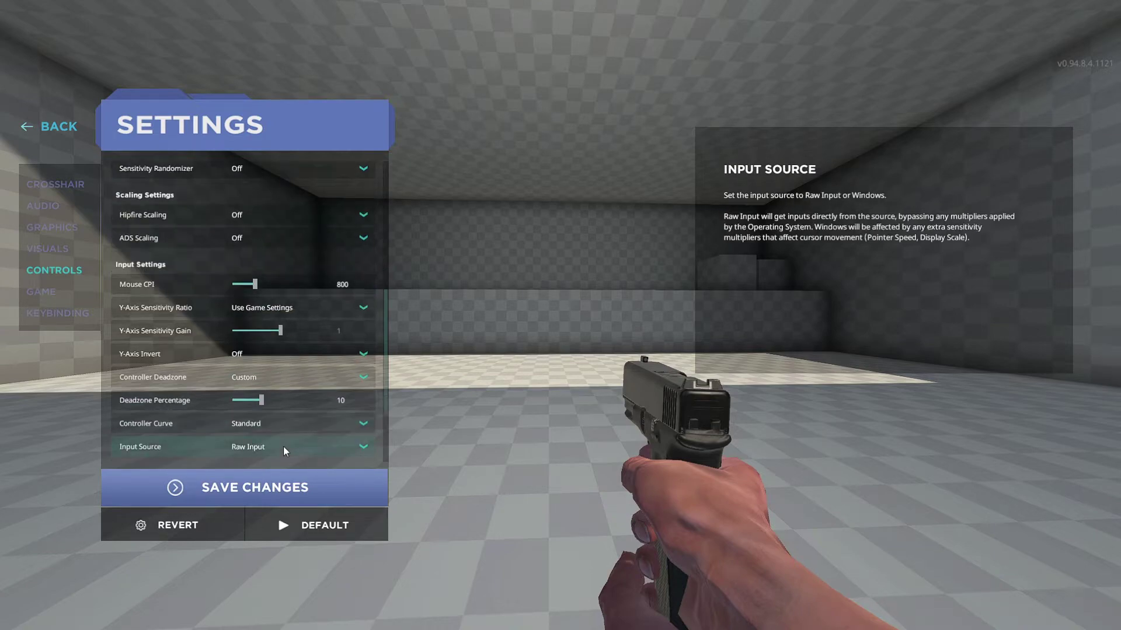
{"action": "scroll", "coordinate": [279, 440], "scroll_direction": "down", "scroll_amount": 1}
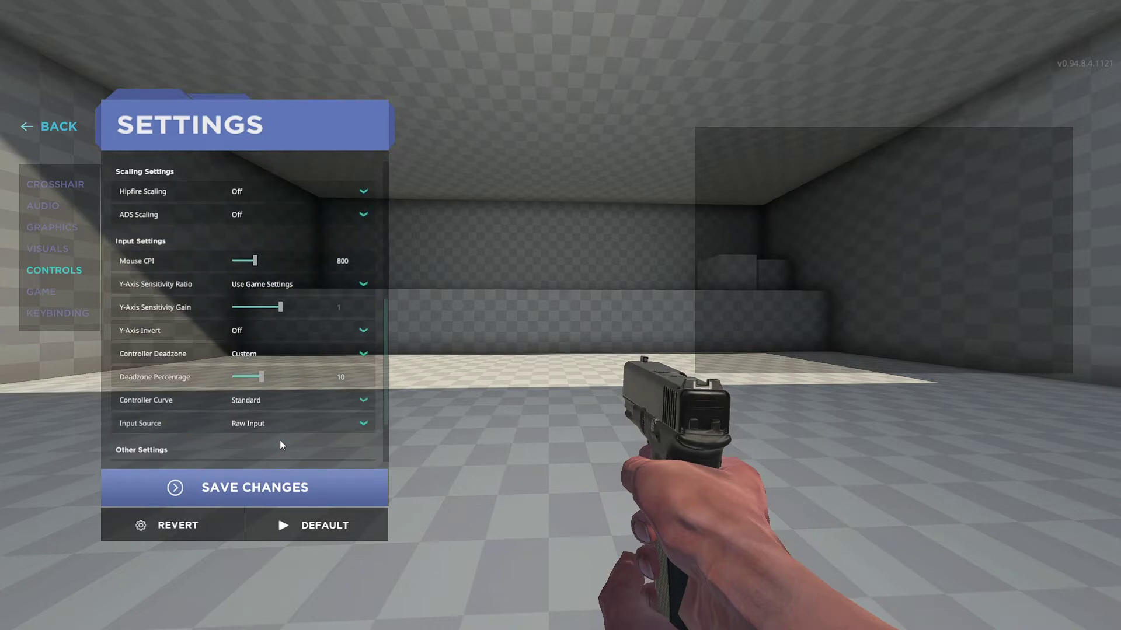
{"action": "scroll", "coordinate": [279, 440], "scroll_direction": "up", "scroll_amount": 1}
{"action": "scroll", "coordinate": [294, 419], "scroll_direction": "up", "scroll_amount": 5}
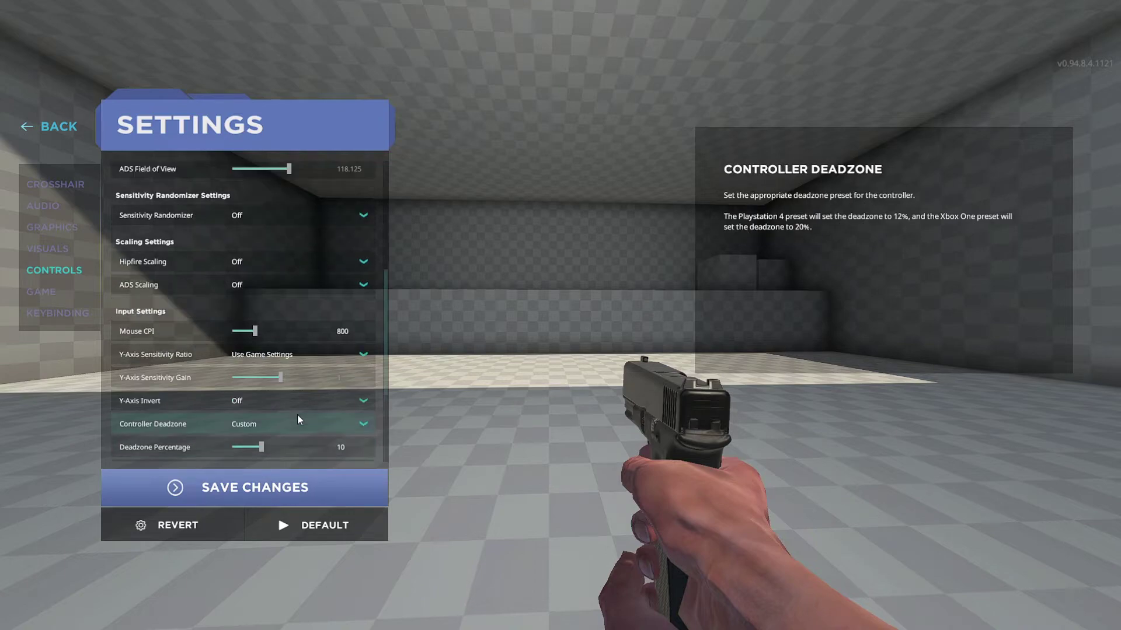
{"action": "scroll", "coordinate": [297, 416], "scroll_direction": "up", "scroll_amount": 6}
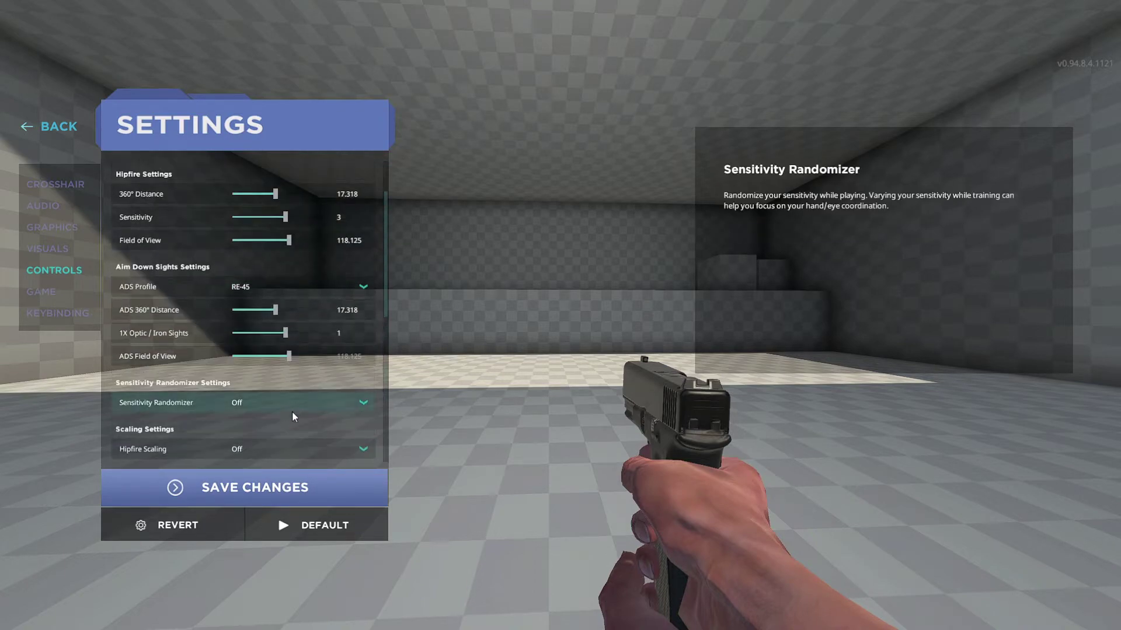
{"action": "scroll", "coordinate": [271, 384], "scroll_direction": "up", "scroll_amount": 2}
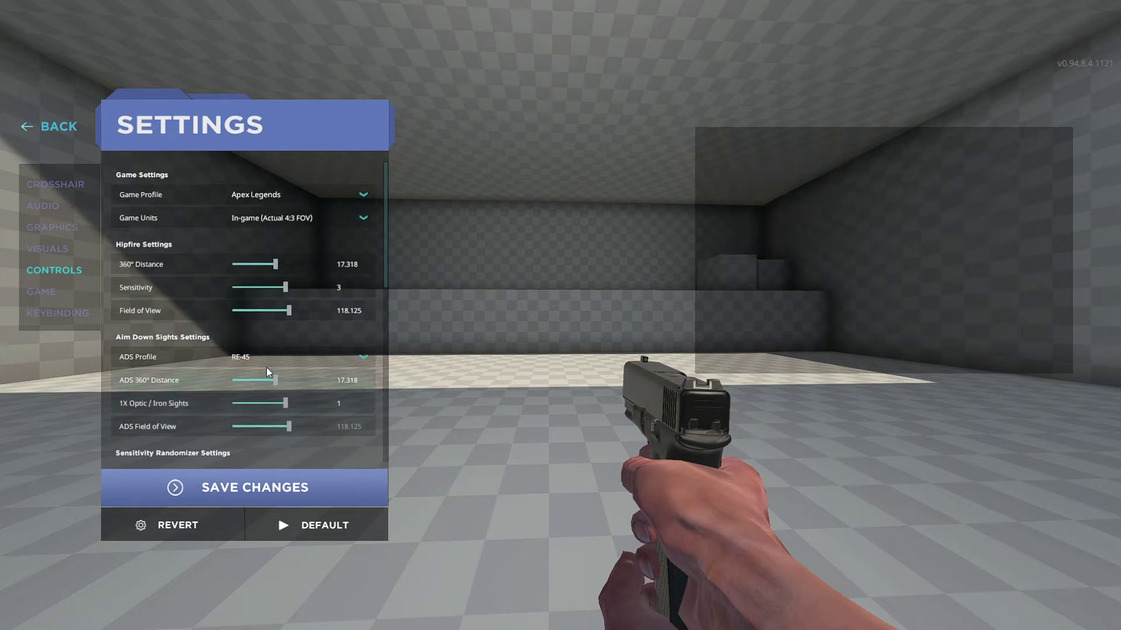
- Save the new controller settings and resume the Reflexshot drill
{"action": "left_click", "coordinate": [255, 487]}
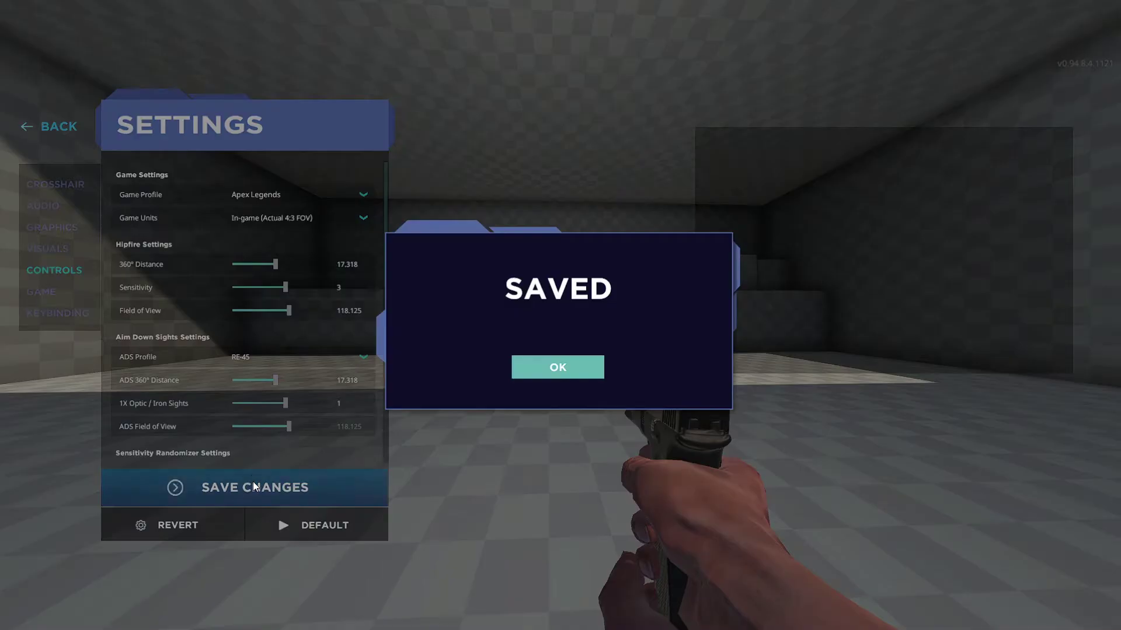
{"action": "left_click", "coordinate": [566, 369]}
{"action": "left_click", "coordinate": [39, 126]}
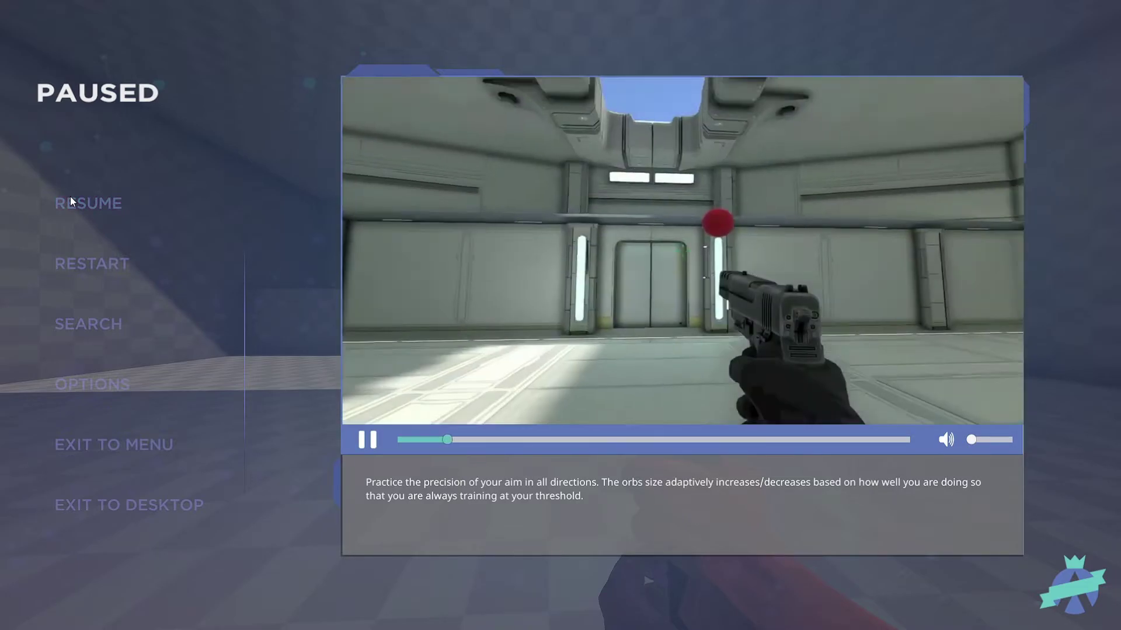
{"action": "left_click", "coordinate": [103, 209]}
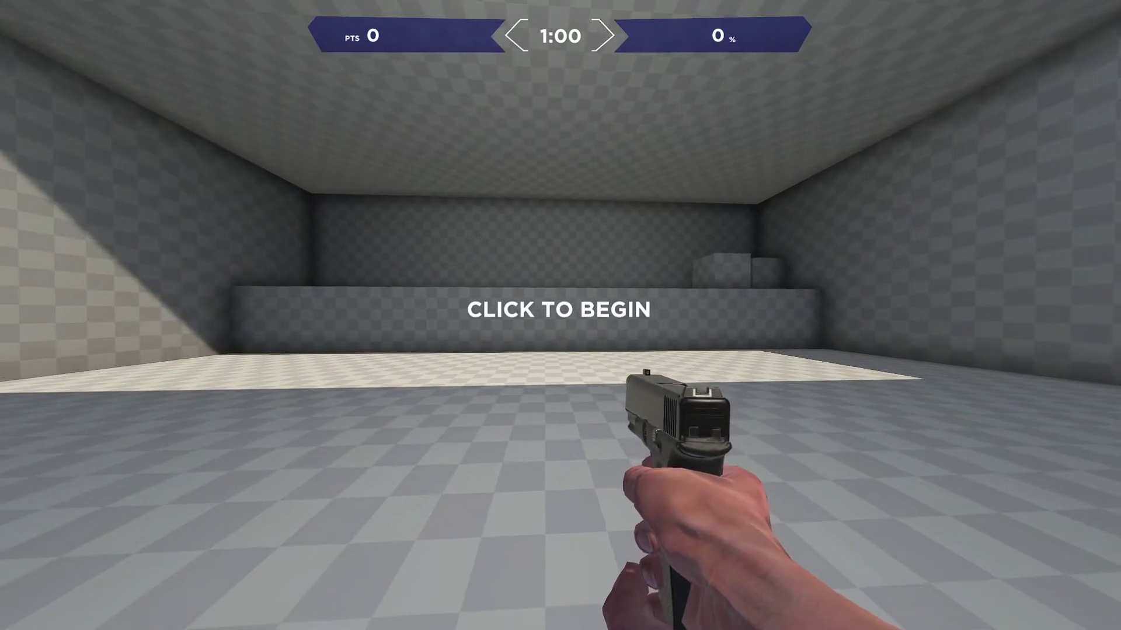
- Start the one-minute Reflexshot drill and shoot the first cyan orbs
{"action": "left_click", "coordinate": [559, 309]}
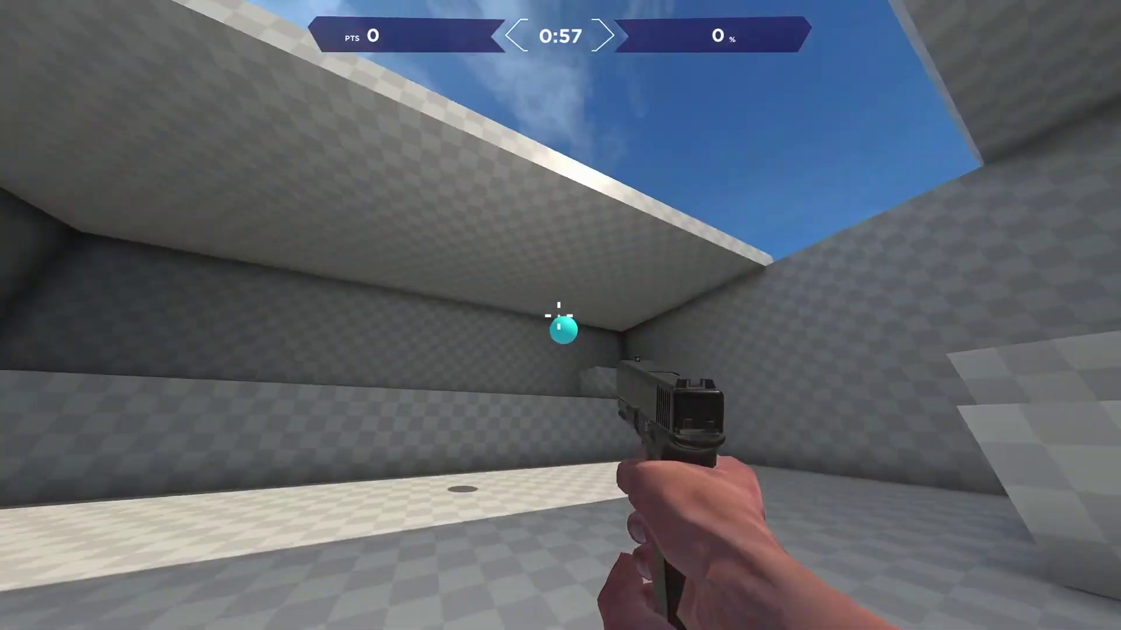
{"action": "left_click", "coordinate": [559, 316]}
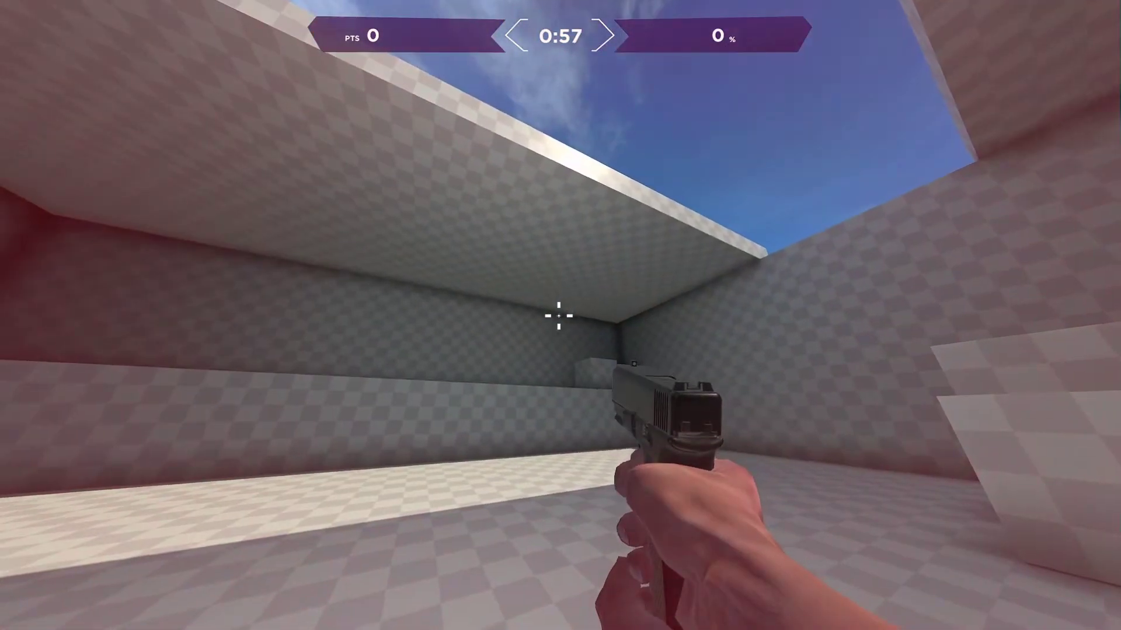
{"action": "left_click", "coordinate": [558, 316]}
{"action": "left_click", "coordinate": [559, 316]}
{"action": "left_click", "coordinate": [558, 316]}
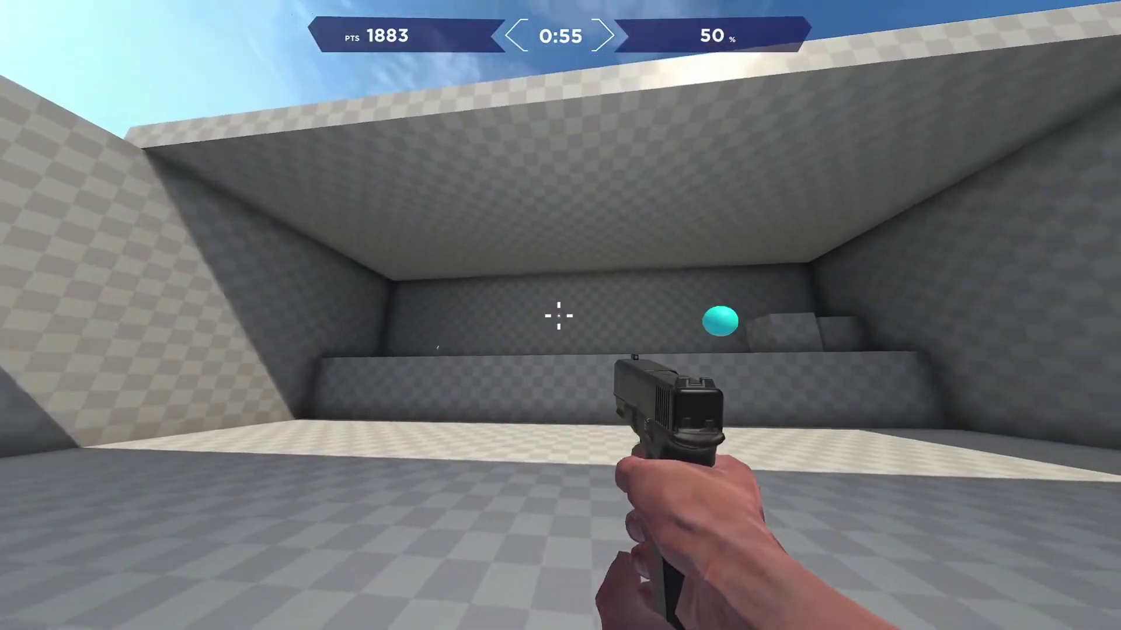
{"action": "left_click", "coordinate": [558, 315]}
{"action": "left_click", "coordinate": [559, 316]}
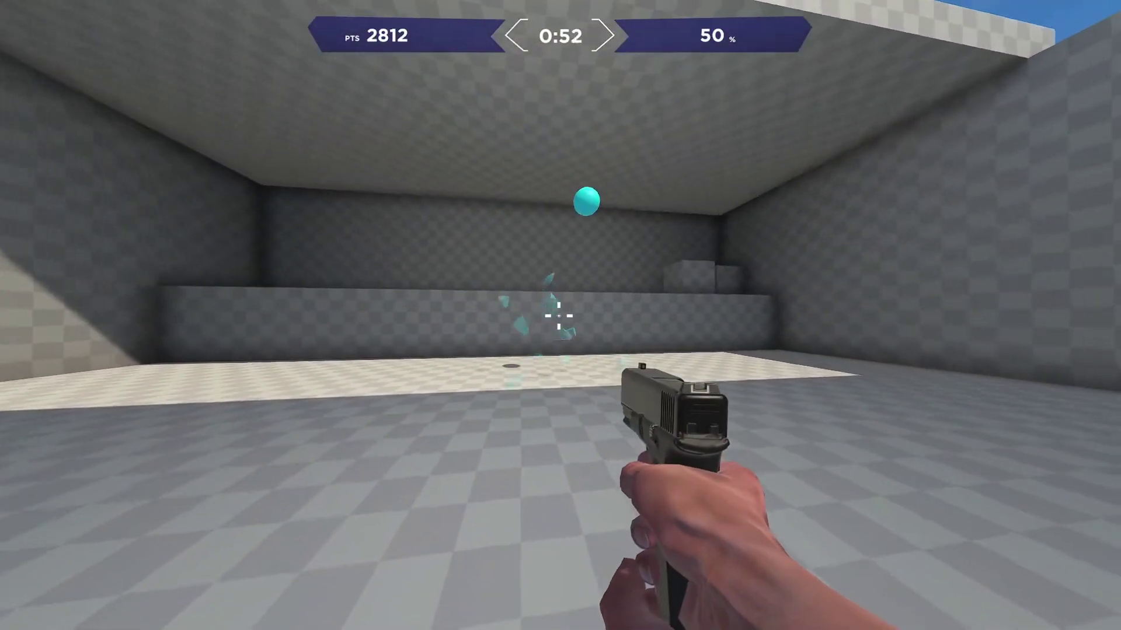
{"action": "left_click", "coordinate": [559, 316]}
{"action": "left_click", "coordinate": [558, 316]}
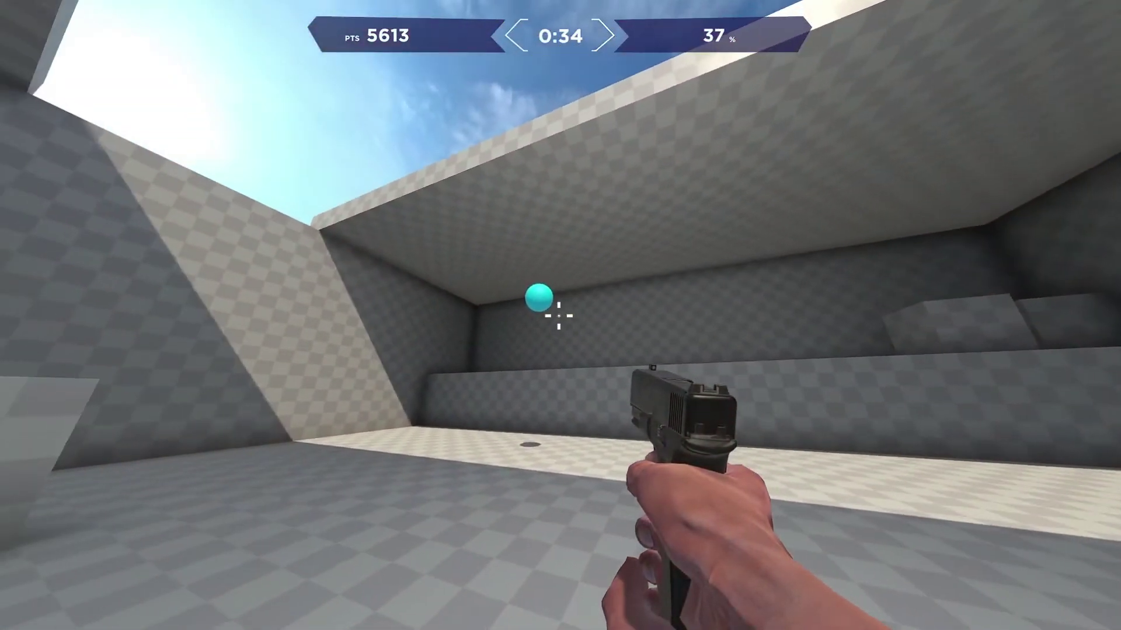
- Keep shooting cyan orbs, reaching 10682 points at 41% accuracy with 21 seconds left
{"action": "left_click", "coordinate": [559, 315]}
{"action": "left_click", "coordinate": [558, 316]}
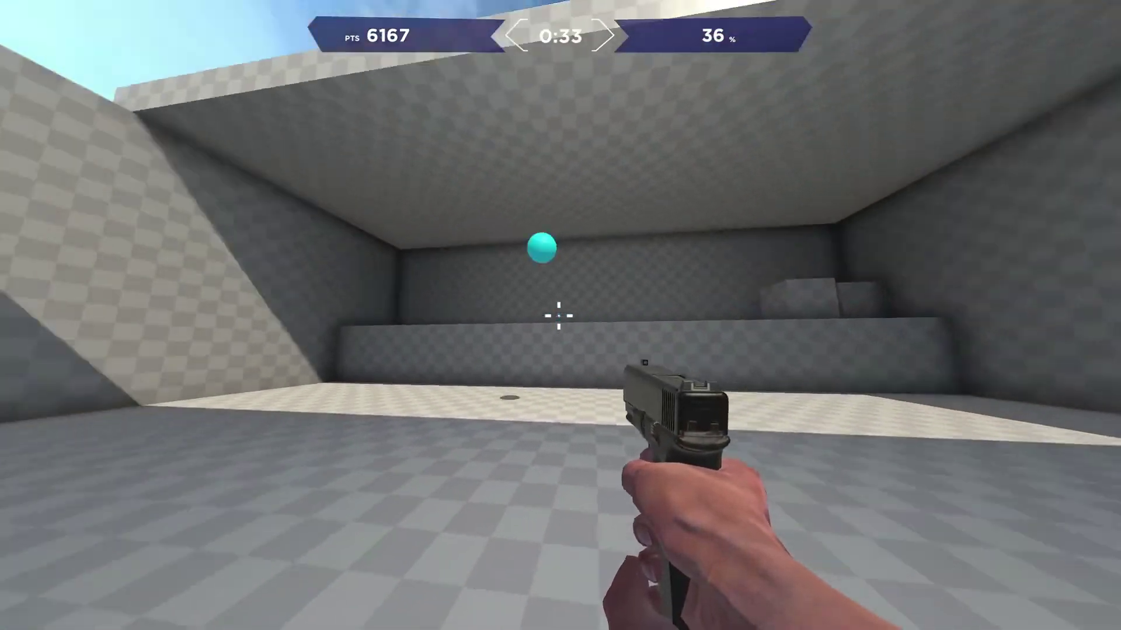
{"action": "left_click", "coordinate": [559, 315]}
{"action": "left_click", "coordinate": [559, 316]}
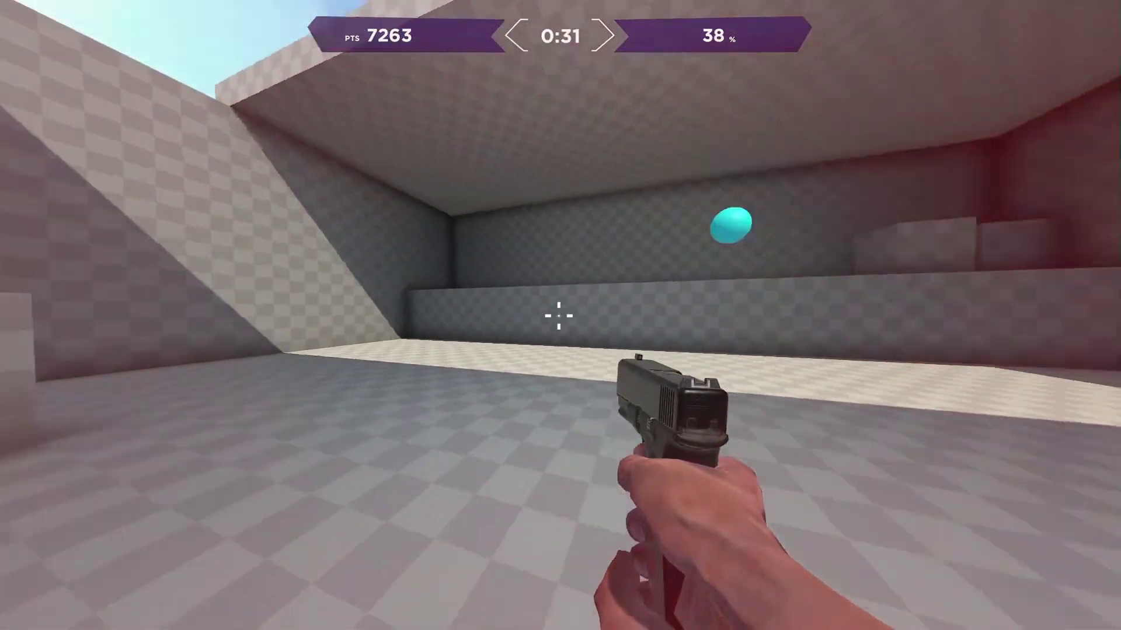
{"action": "left_click", "coordinate": [559, 316]}
{"action": "left_click", "coordinate": [559, 316]}
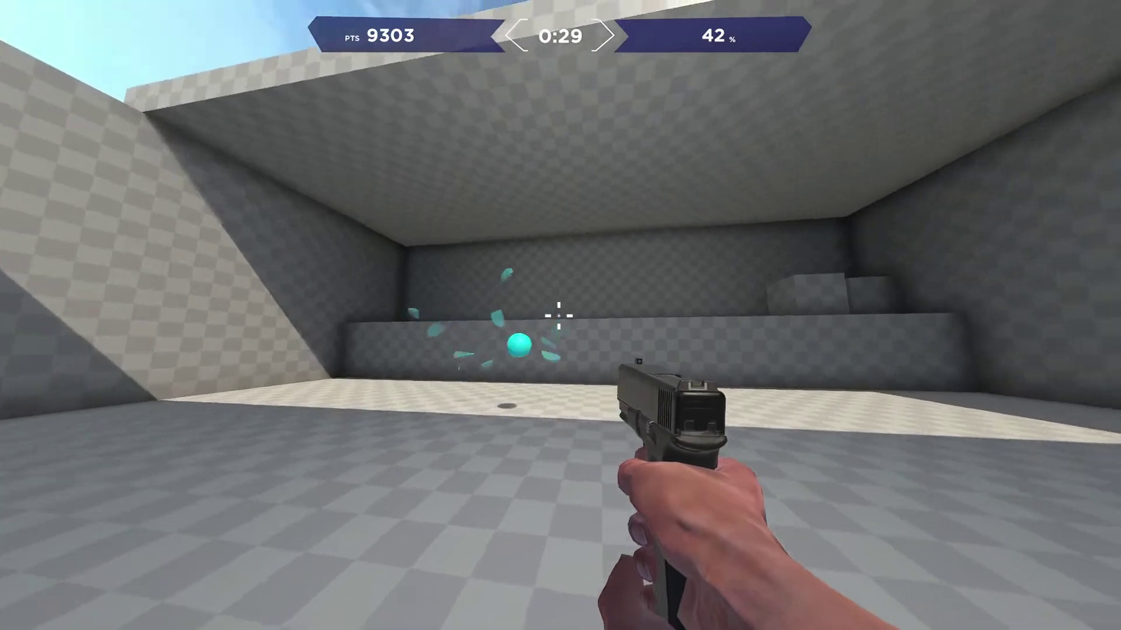
{"action": "left_click", "coordinate": [559, 316]}
{"action": "left_click", "coordinate": [559, 315]}
{"action": "left_click", "coordinate": [559, 315]}
{"action": "left_click", "coordinate": [558, 316]}
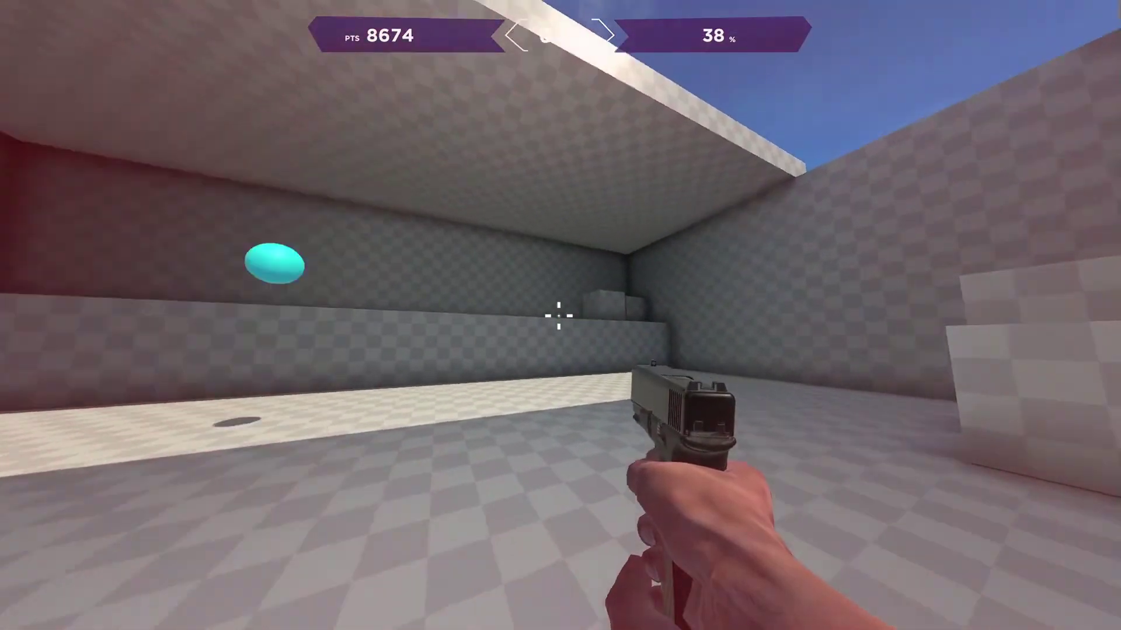
{"action": "left_click", "coordinate": [559, 316]}
{"action": "left_click", "coordinate": [558, 316]}
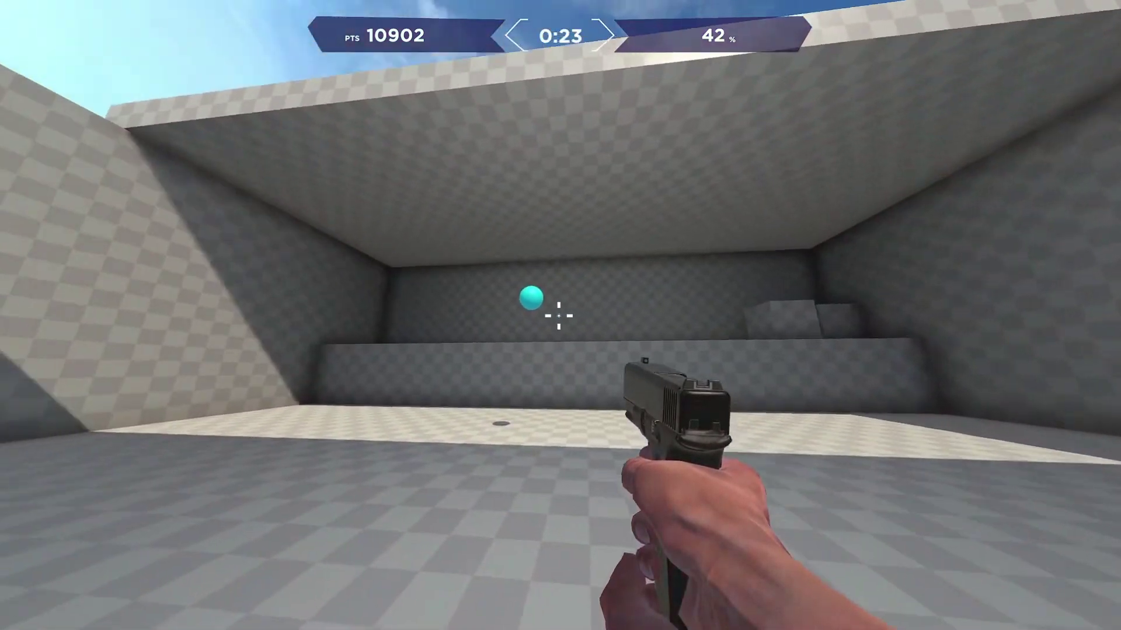
{"action": "left_click", "coordinate": [559, 316]}
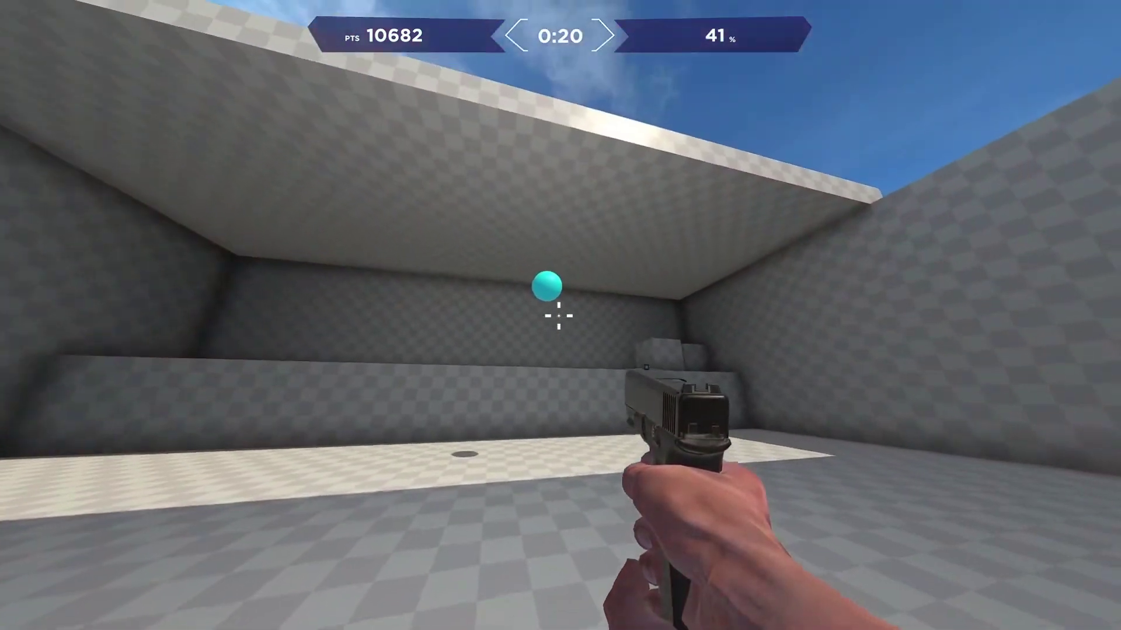
{"action": "left_click", "coordinate": [559, 316]}
- Pause the drill, raise hipfire sensitivity to 4.4 (360° Distance 11.808) and save it
{"action": "key", "text": "Escape"}
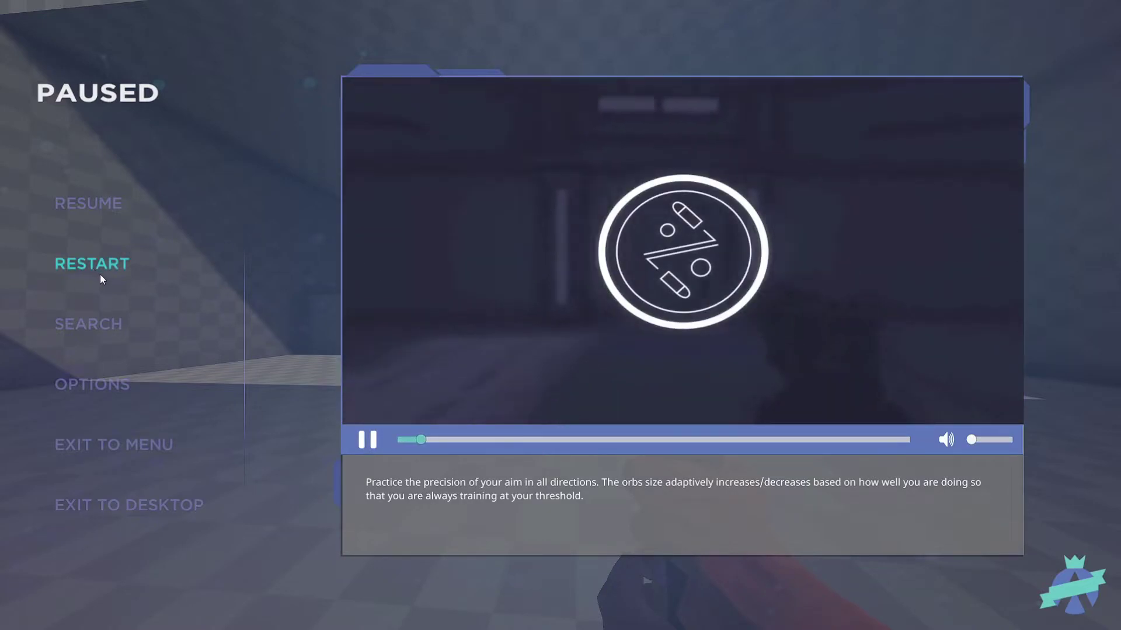
{"action": "left_click", "coordinate": [96, 384]}
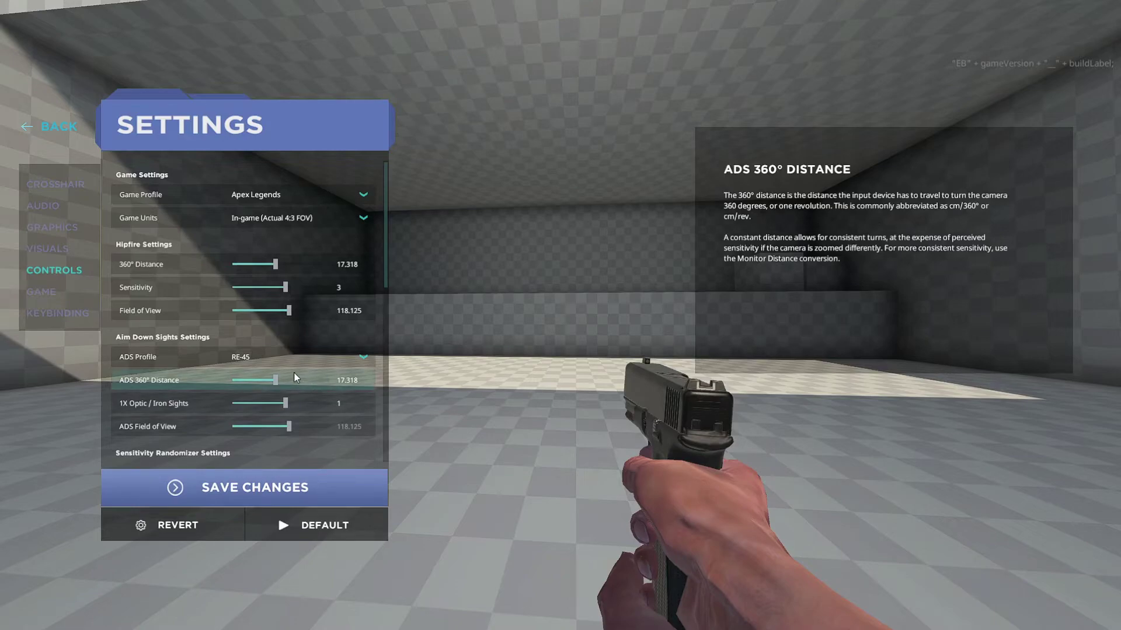
{"action": "scroll", "coordinate": [290, 378], "scroll_direction": "down", "scroll_amount": 1}
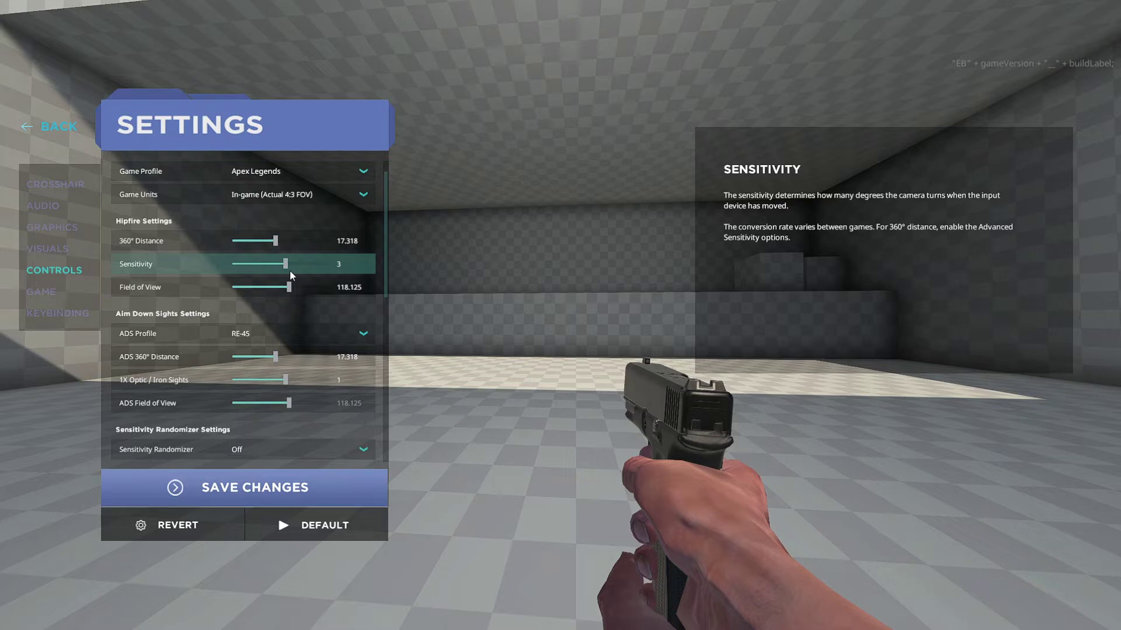
{"action": "left_click_drag", "start_coordinate": [286, 263], "coordinate": [295, 265]}
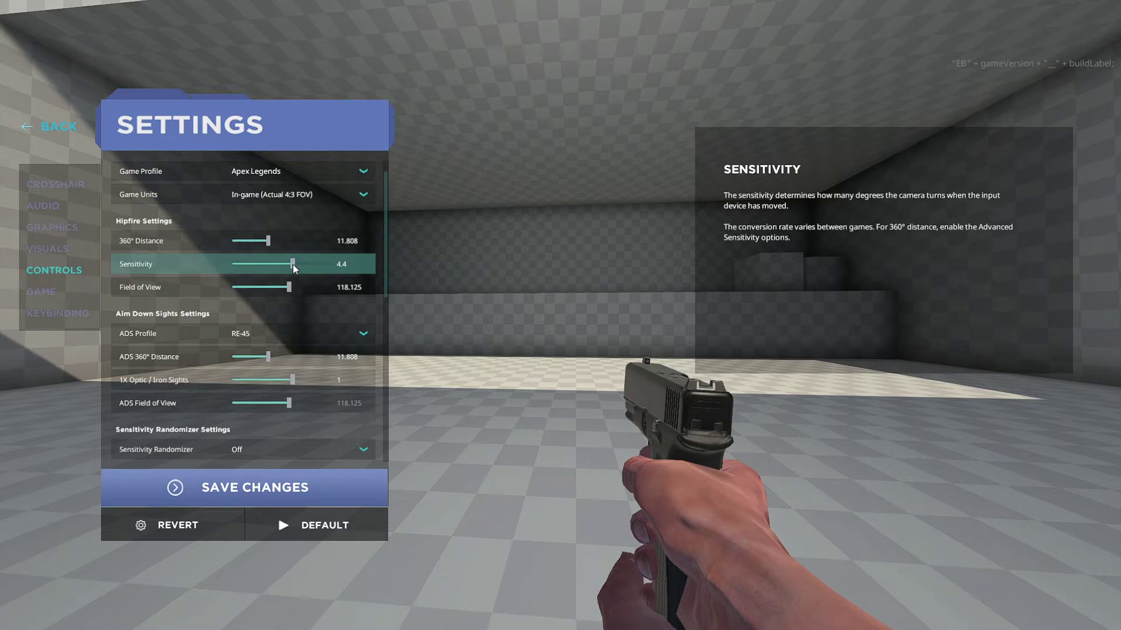
{"action": "left_click", "coordinate": [264, 487]}
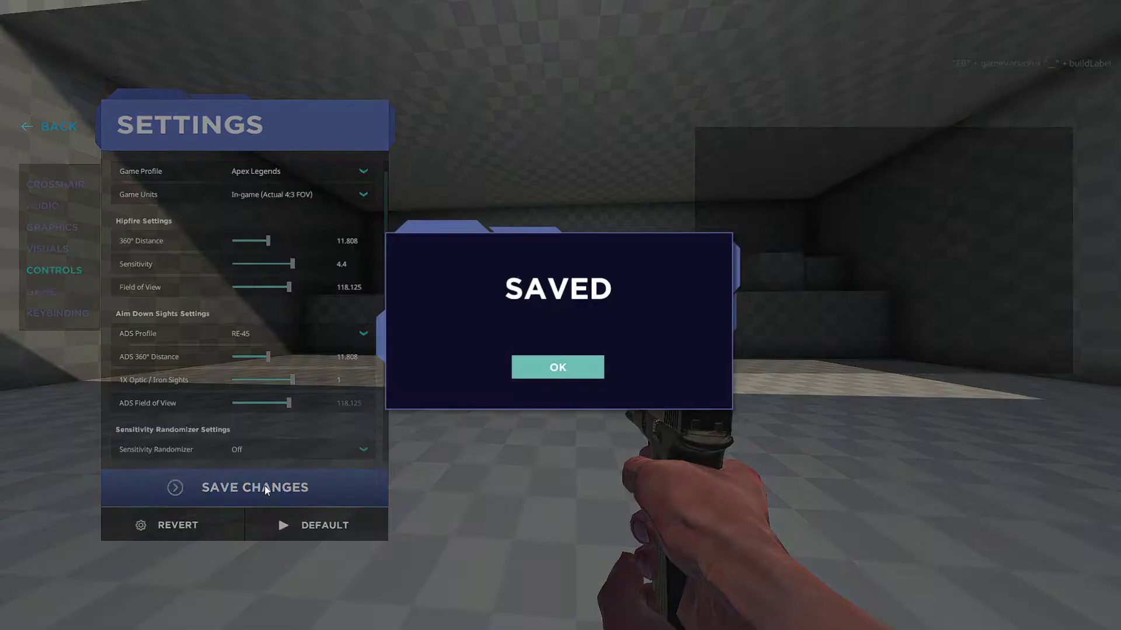
{"action": "left_click", "coordinate": [591, 367]}
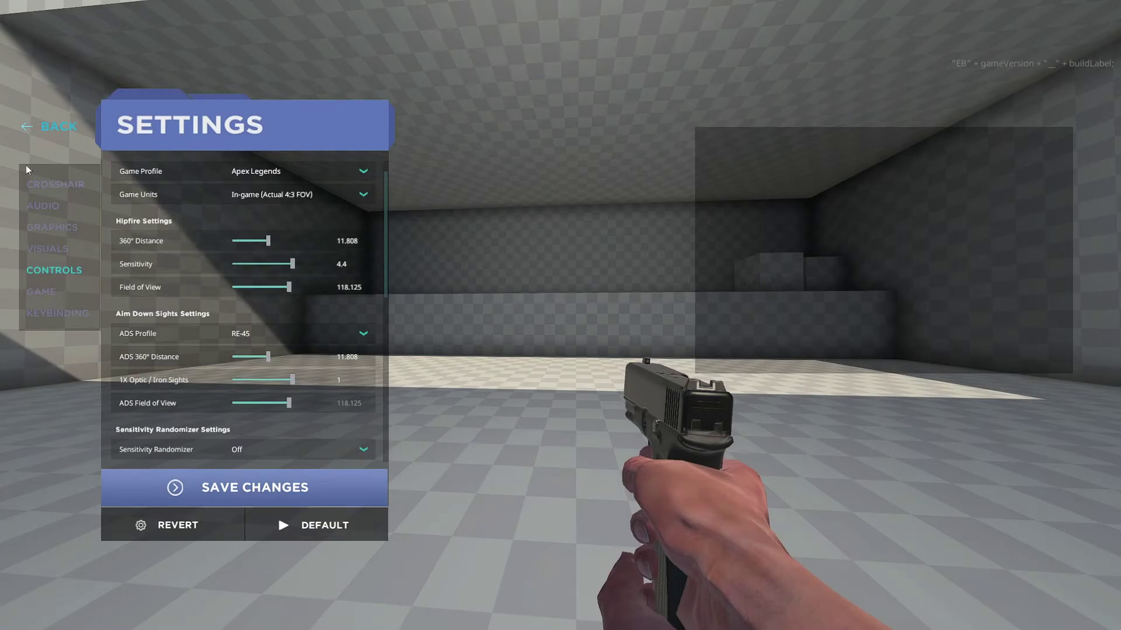
- Resume Reflexshot and shoot cyan targets at 4.4 sensitivity, reaching 13309 points at 36% accuracy
{"action": "left_click", "coordinate": [34, 128]}
{"action": "left_click", "coordinate": [123, 198]}
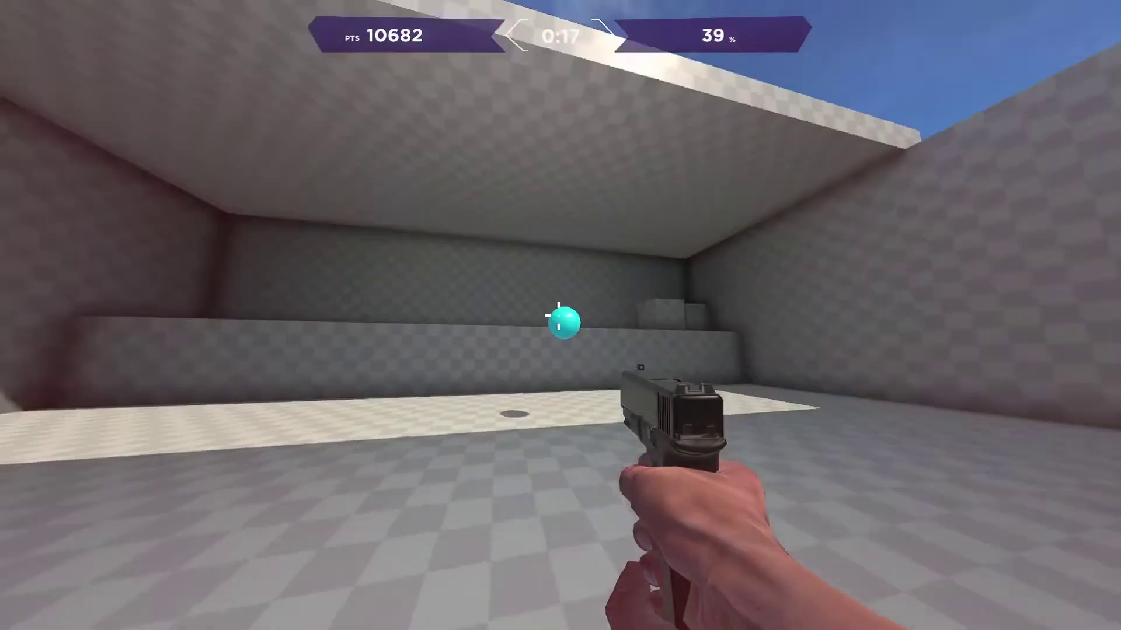
{"action": "left_click", "coordinate": [558, 316]}
{"action": "left_click", "coordinate": [559, 316]}
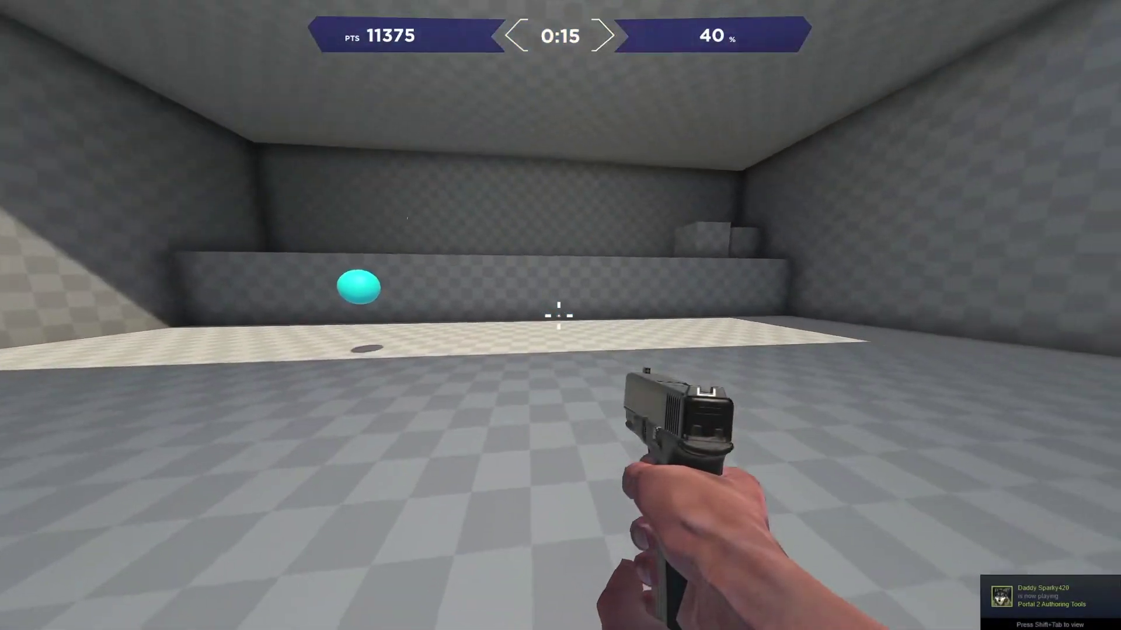
{"action": "left_click", "coordinate": [558, 316]}
{"action": "left_click", "coordinate": [559, 316]}
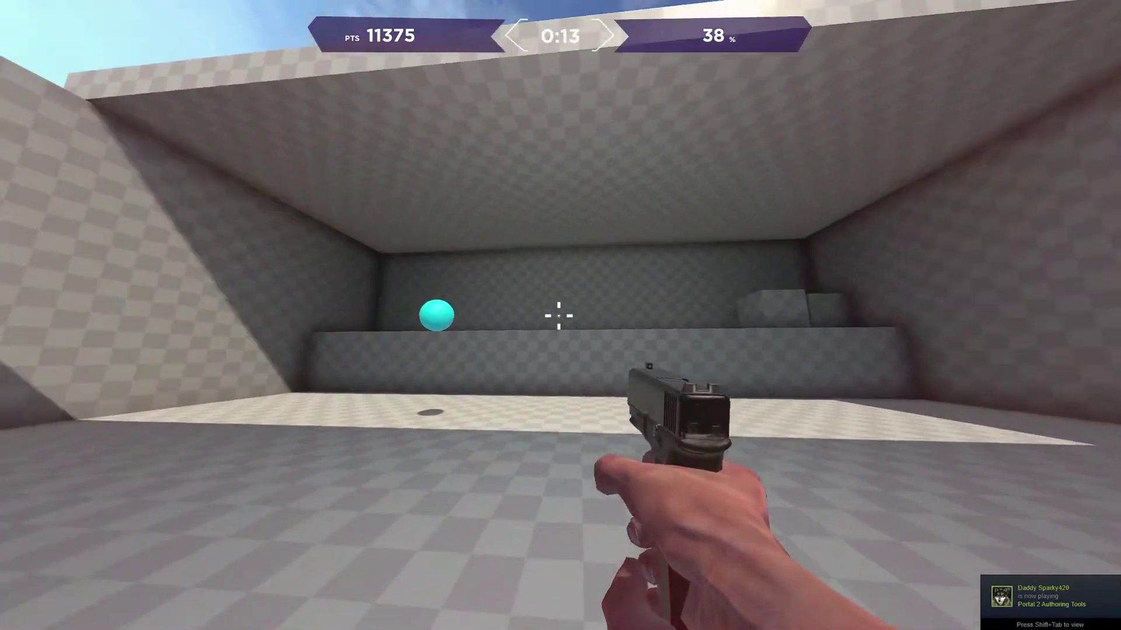
{"action": "left_click", "coordinate": [558, 316]}
{"action": "left_click", "coordinate": [558, 315]}
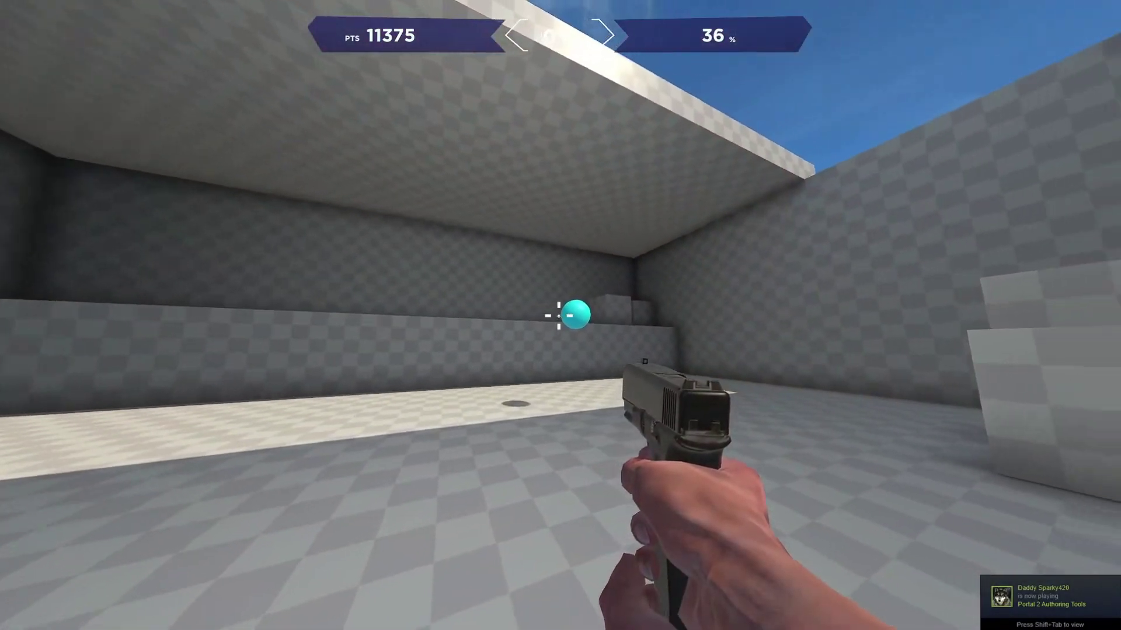
{"action": "left_click", "coordinate": [558, 316]}
{"action": "left_click", "coordinate": [558, 316]}
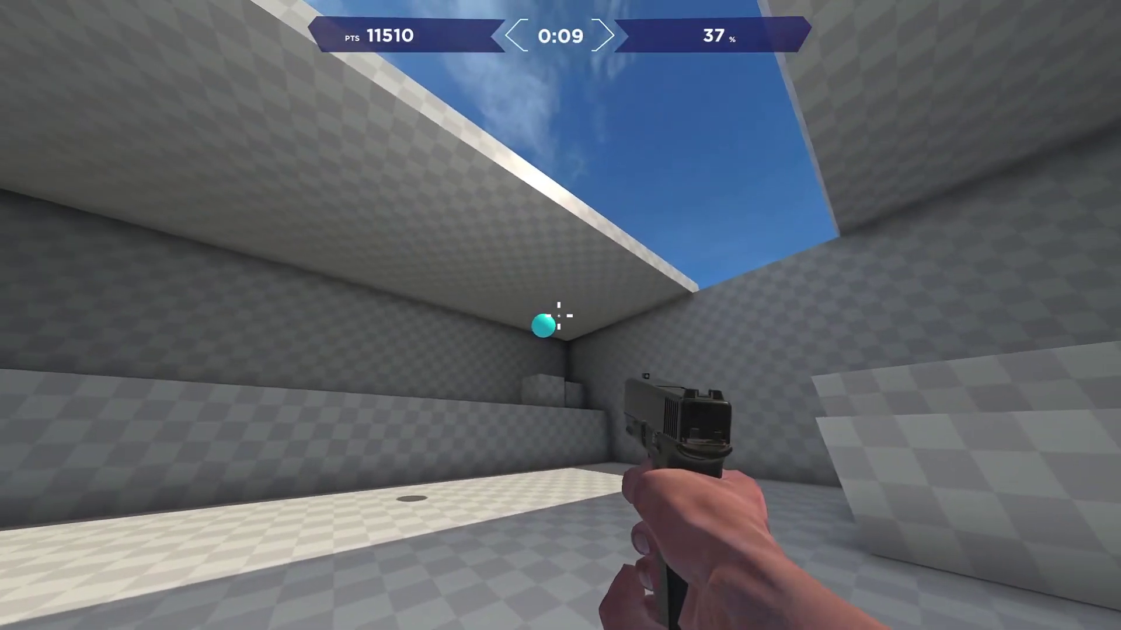
{"action": "left_click", "coordinate": [558, 316]}
{"action": "left_click", "coordinate": [559, 315]}
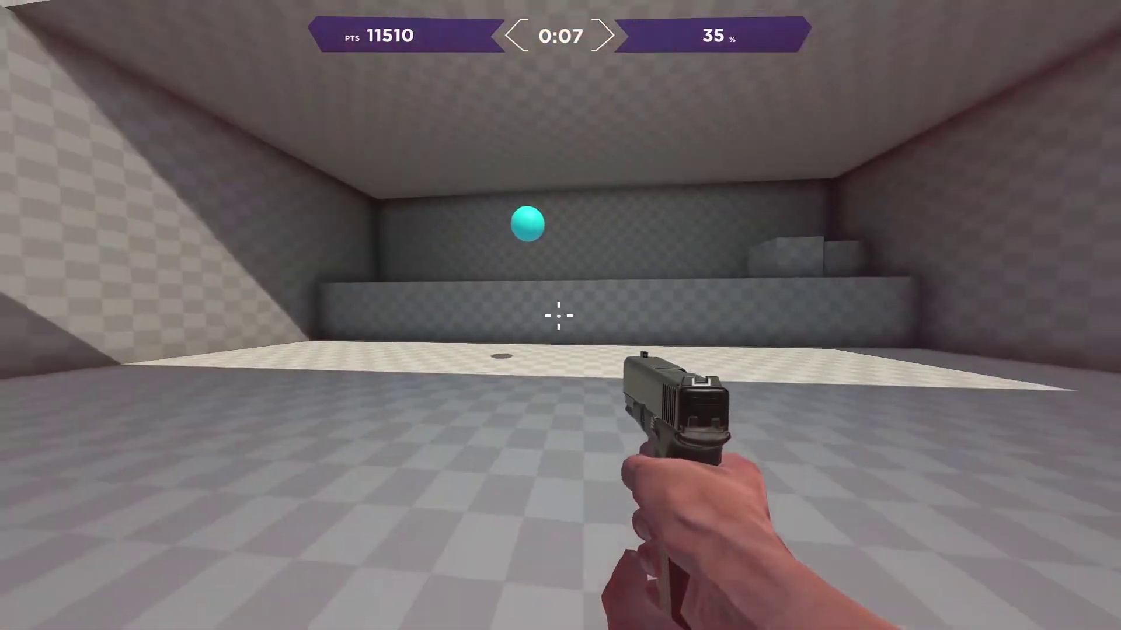
{"action": "left_click", "coordinate": [559, 316]}
{"action": "left_click", "coordinate": [558, 315]}
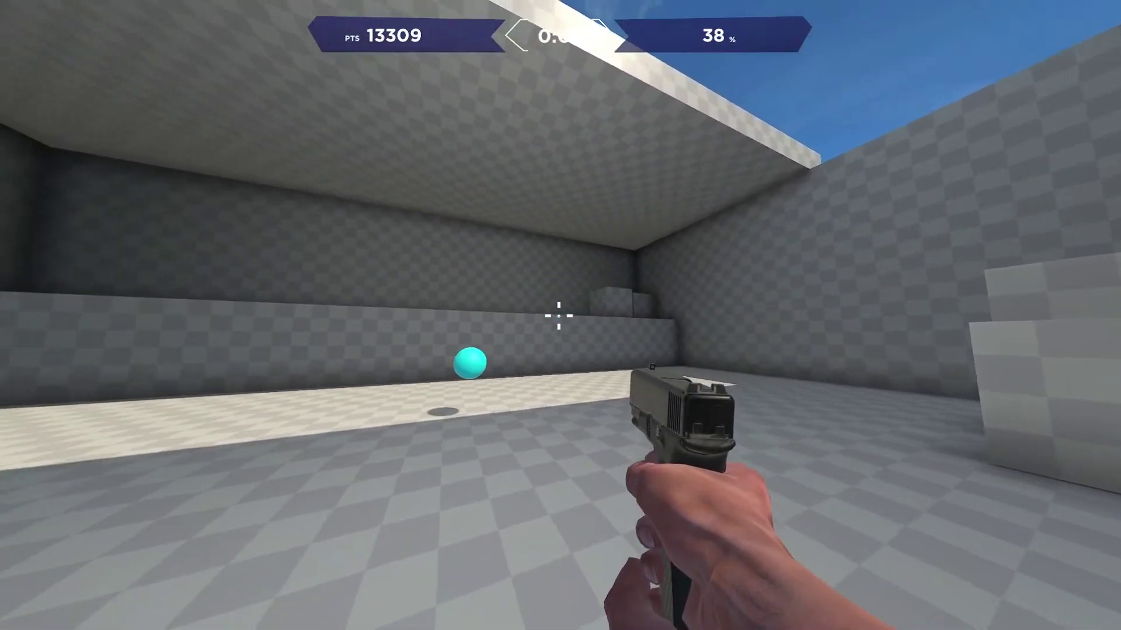
{"action": "left_click", "coordinate": [558, 316]}
{"action": "left_click", "coordinate": [559, 316]}
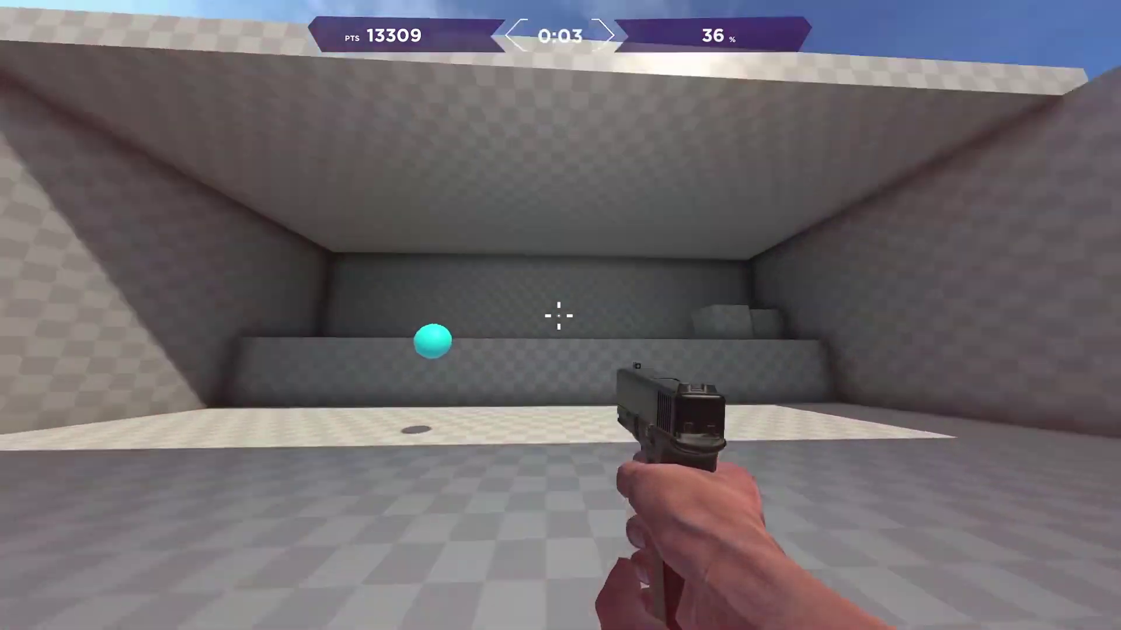
{"action": "key", "text": "Escape"}
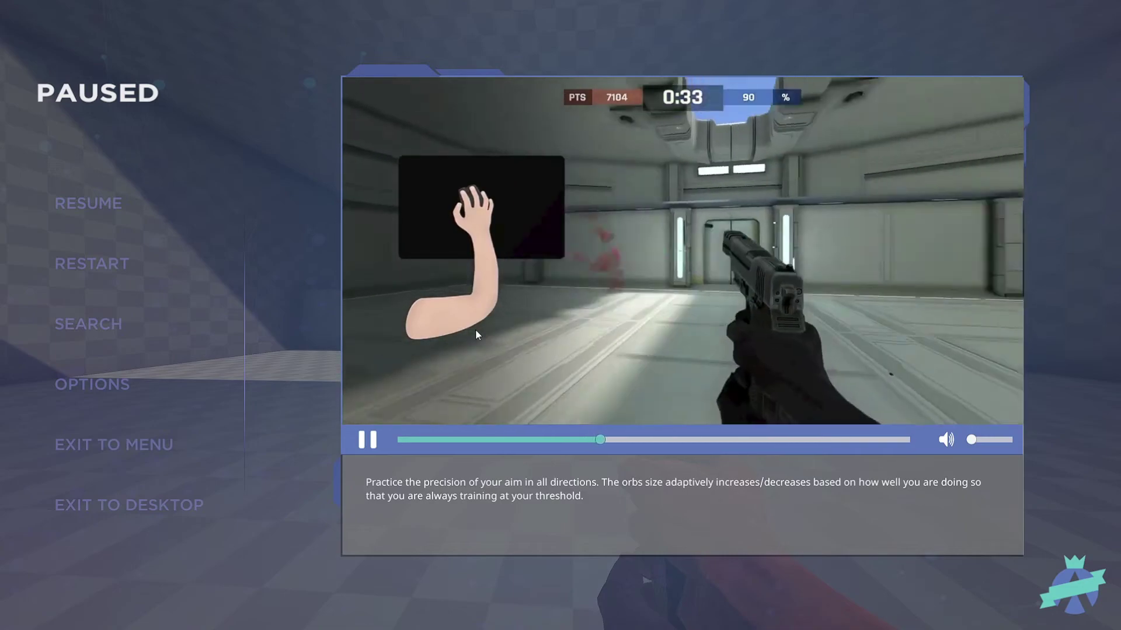
{"action": "left_click", "coordinate": [109, 383]}
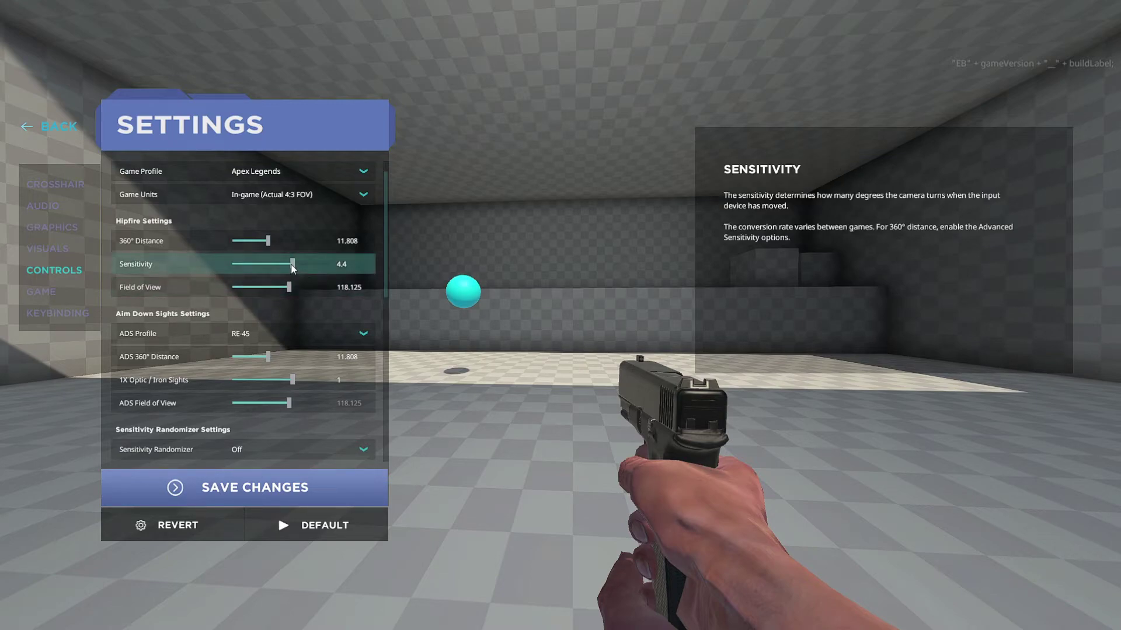
{"action": "left_click", "coordinate": [40, 130]}
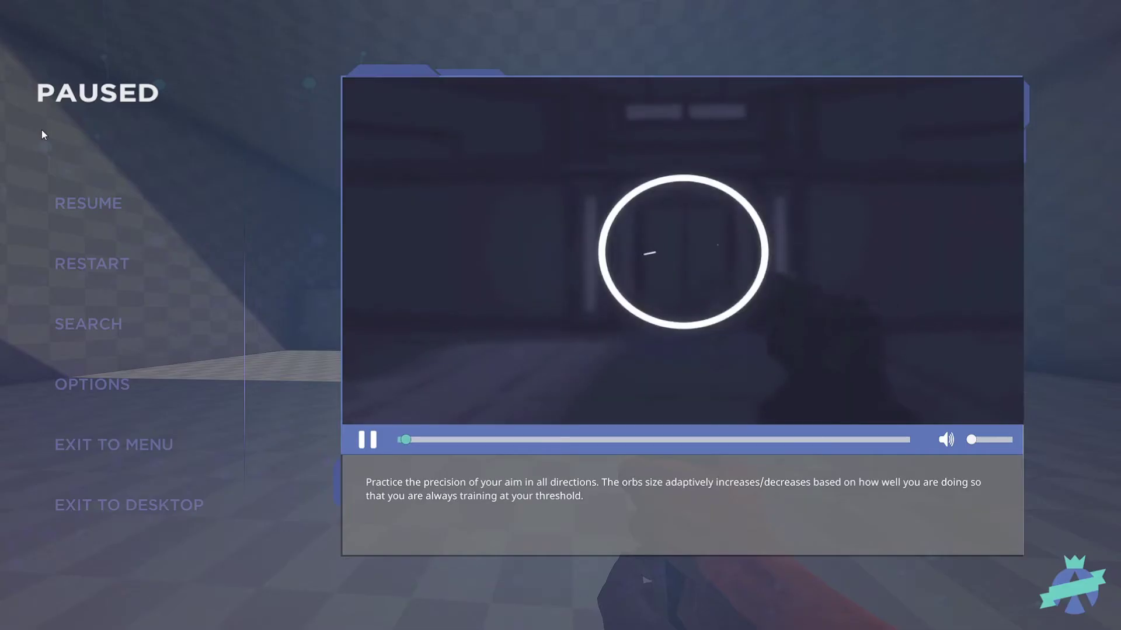
- Finish Reflexshot at 13,858 points and 37% accuracy, then launch the suggested Circletrack task
{"action": "left_click", "coordinate": [73, 204]}
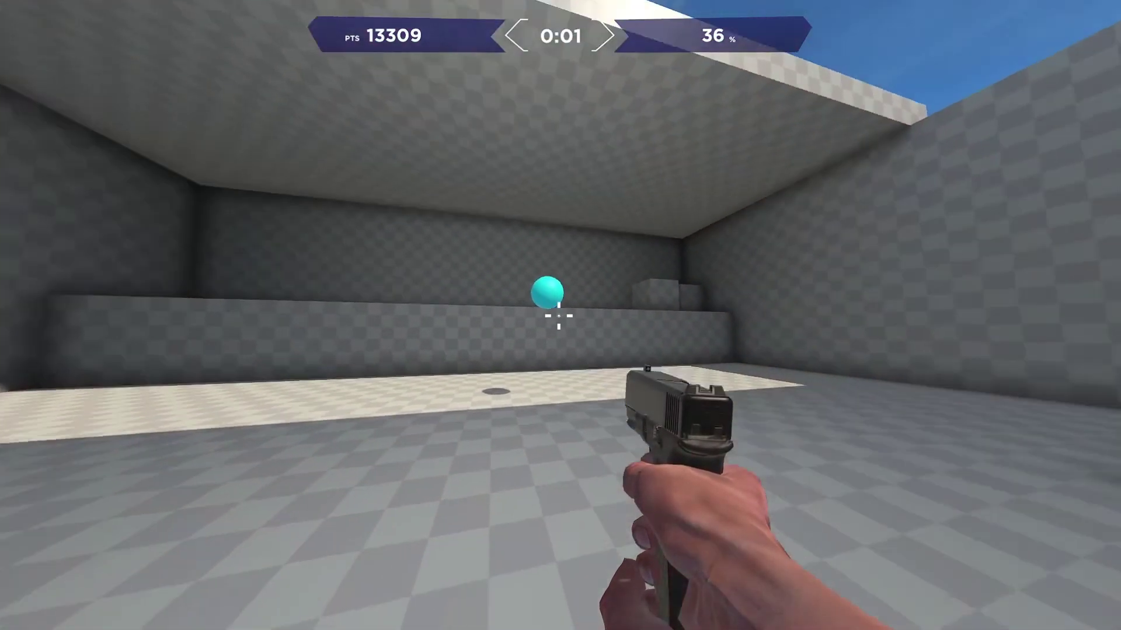
{"action": "left_click", "coordinate": [558, 316]}
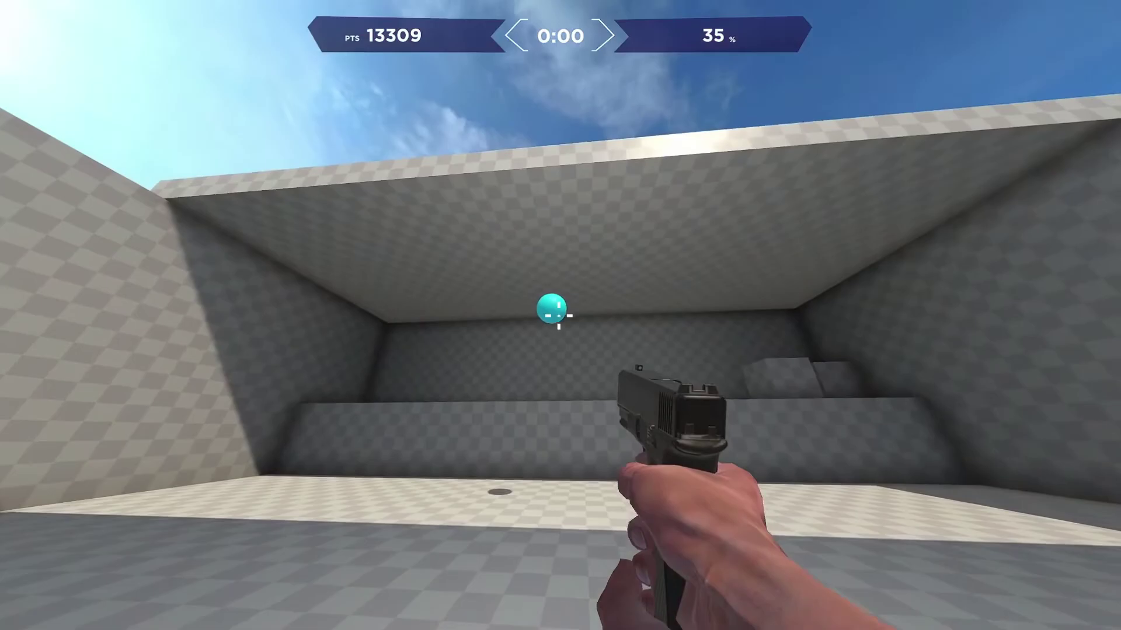
{"action": "left_click", "coordinate": [558, 315]}
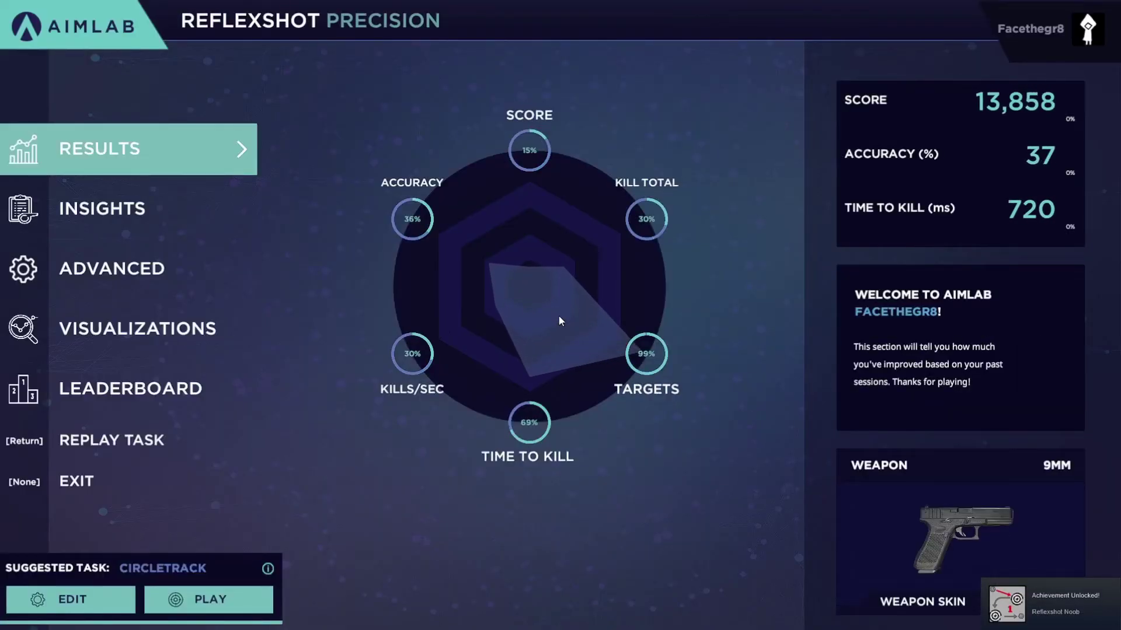
{"action": "left_click", "coordinate": [210, 600]}
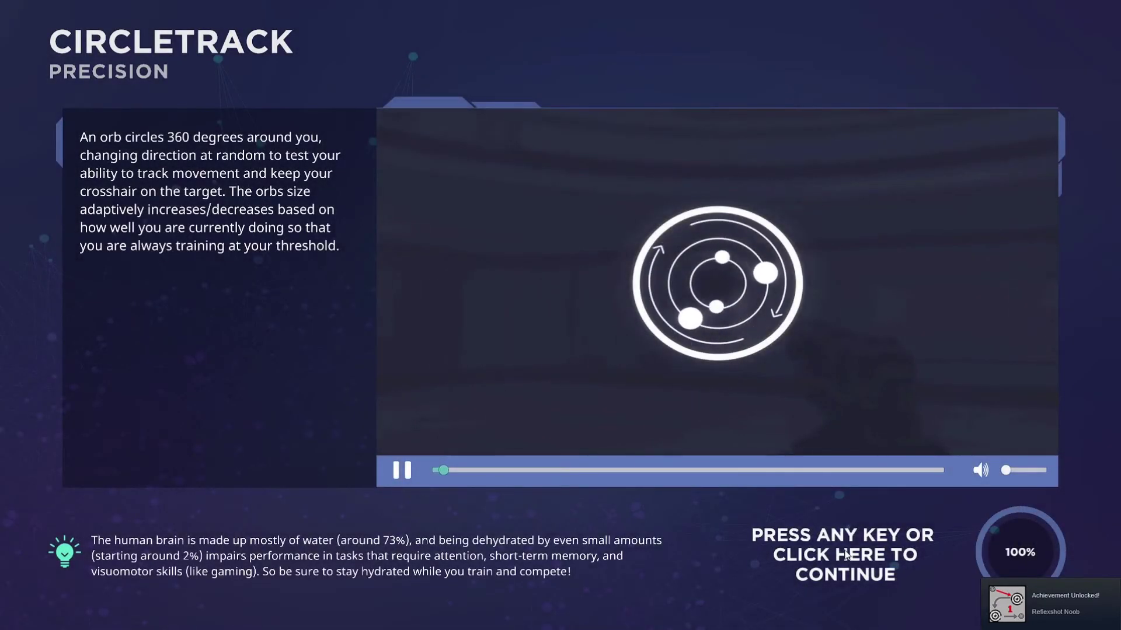
- Get past the Circletrack loading screen, begin the round and start hitting the circling target
{"action": "left_click", "coordinate": [844, 554]}
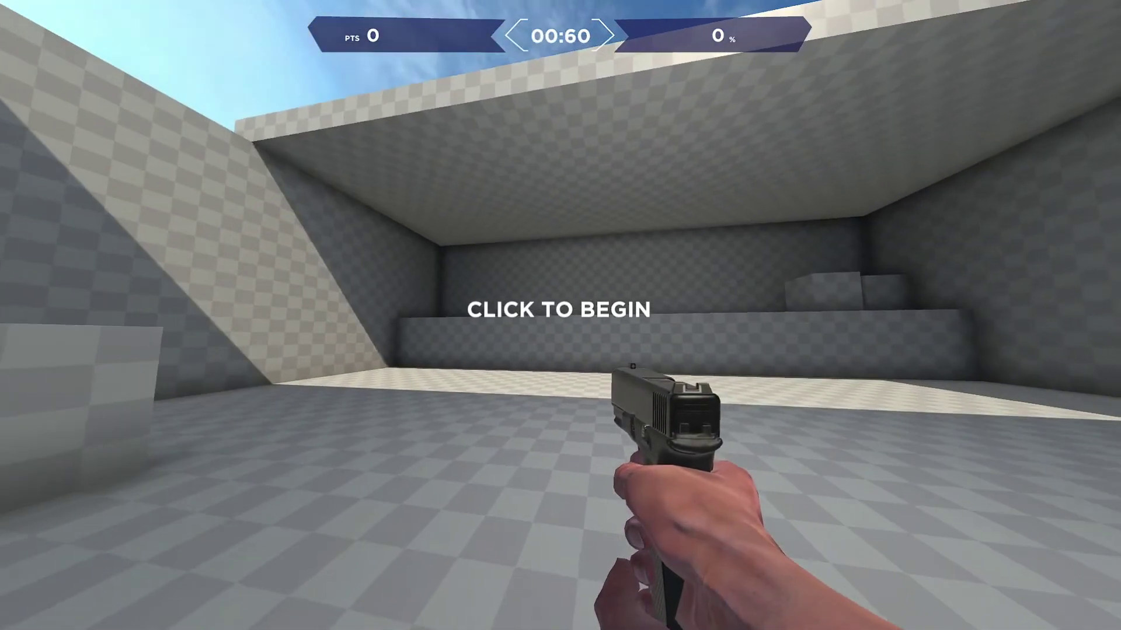
{"action": "left_click", "coordinate": [560, 315]}
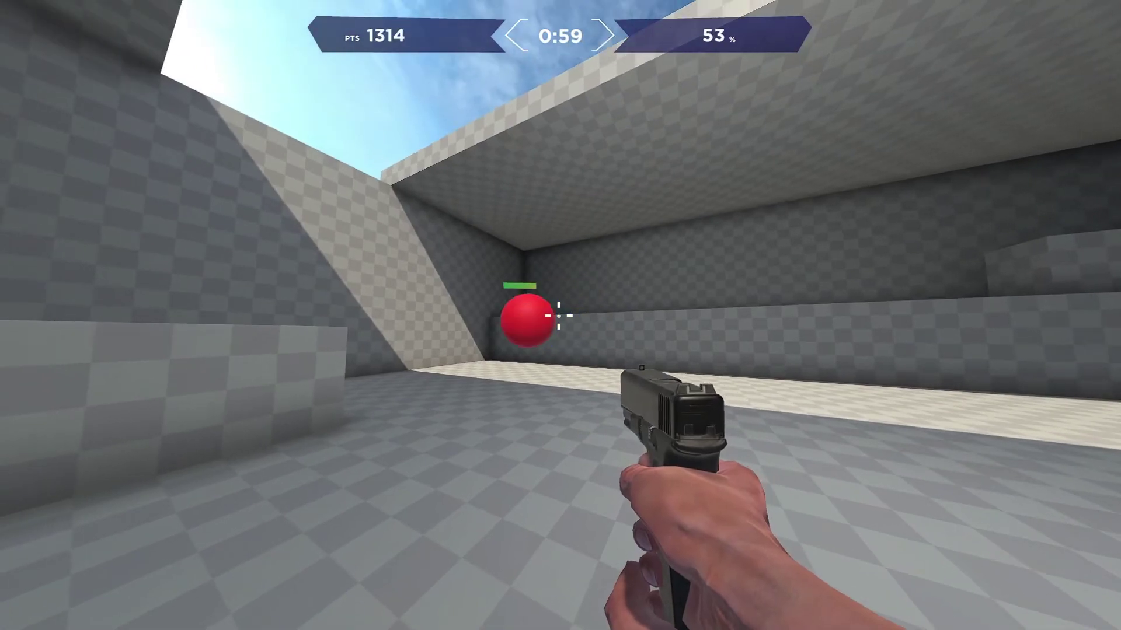
{"action": "left_click", "coordinate": [559, 315]}
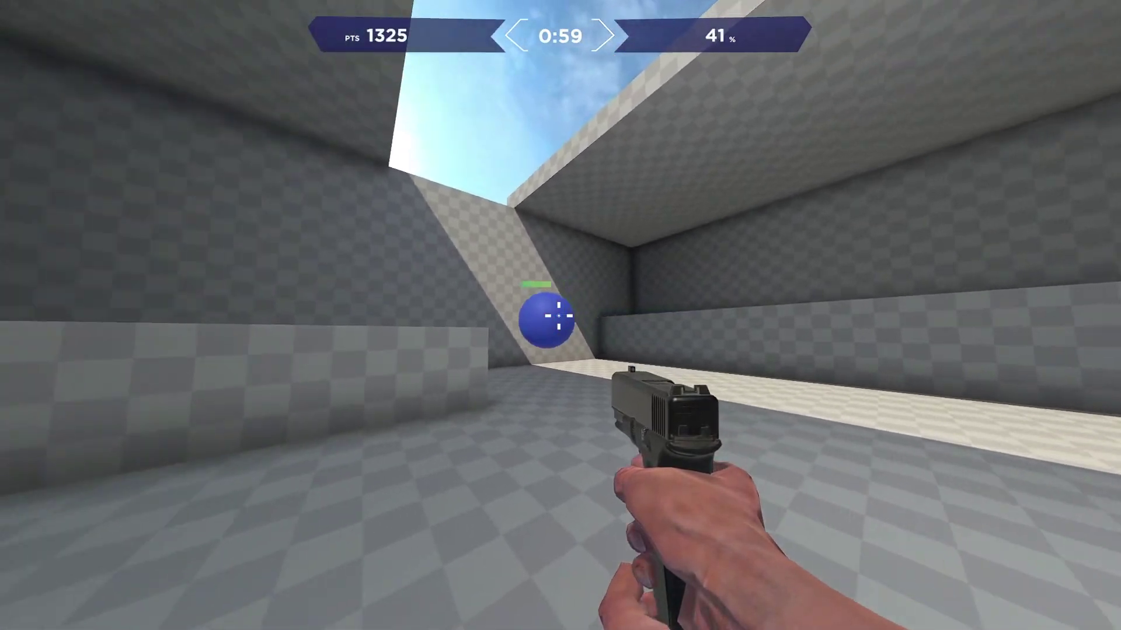
{"action": "left_click", "coordinate": [558, 316]}
{"action": "left_click", "coordinate": [558, 315]}
{"action": "left_click", "coordinate": [559, 315]}
{"action": "left_click", "coordinate": [558, 315]}
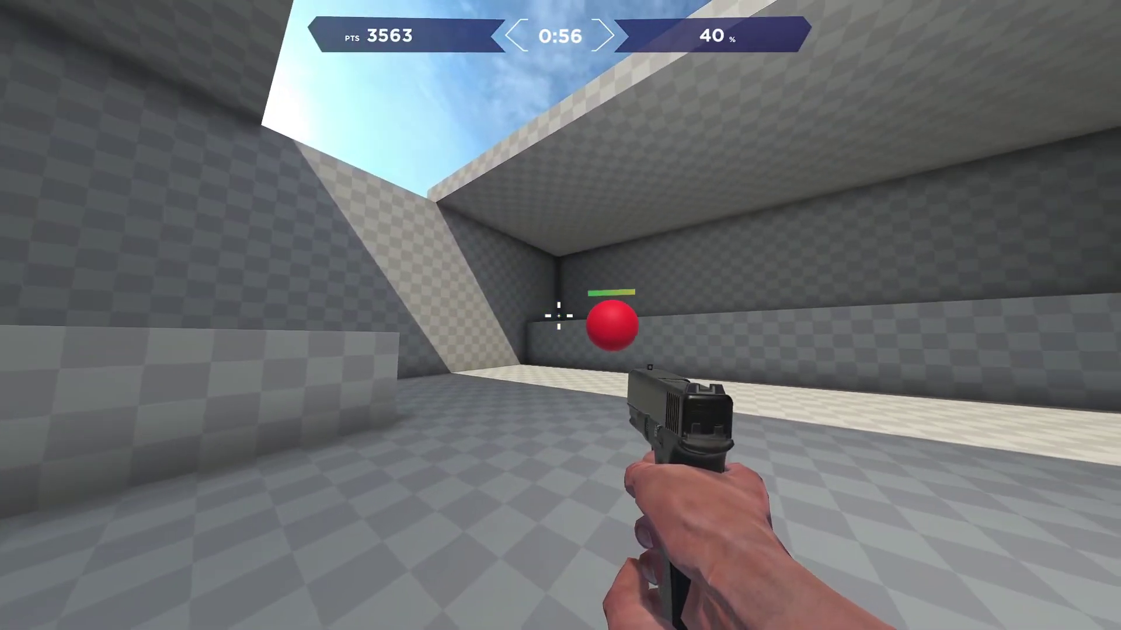
{"action": "left_click", "coordinate": [558, 315]}
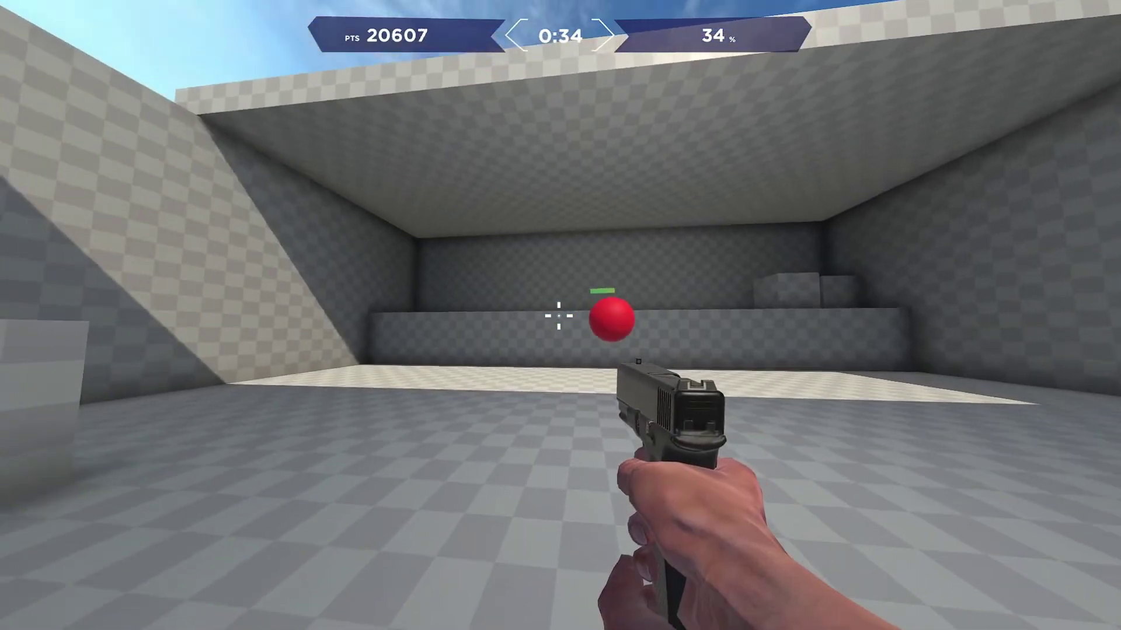
{"action": "left_click", "coordinate": [558, 315]}
{"action": "left_click", "coordinate": [559, 315]}
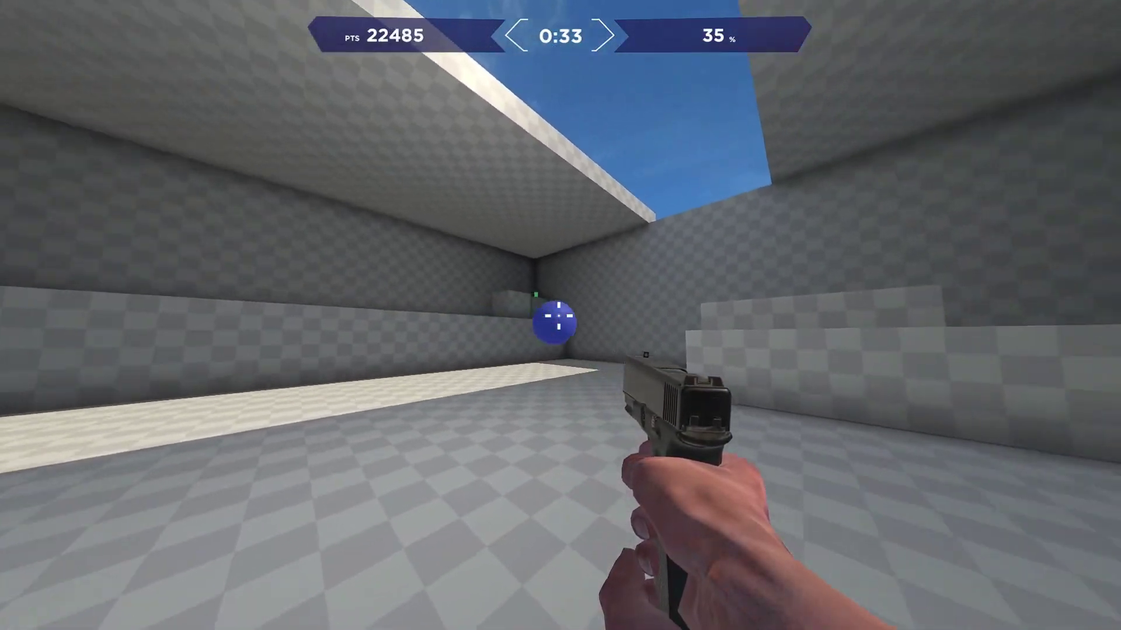
{"action": "left_click", "coordinate": [559, 315]}
- Track the target to the end for a 10,823 score, 8% accuracy and 53 ms average time on
{"action": "left_click", "coordinate": [558, 315]}
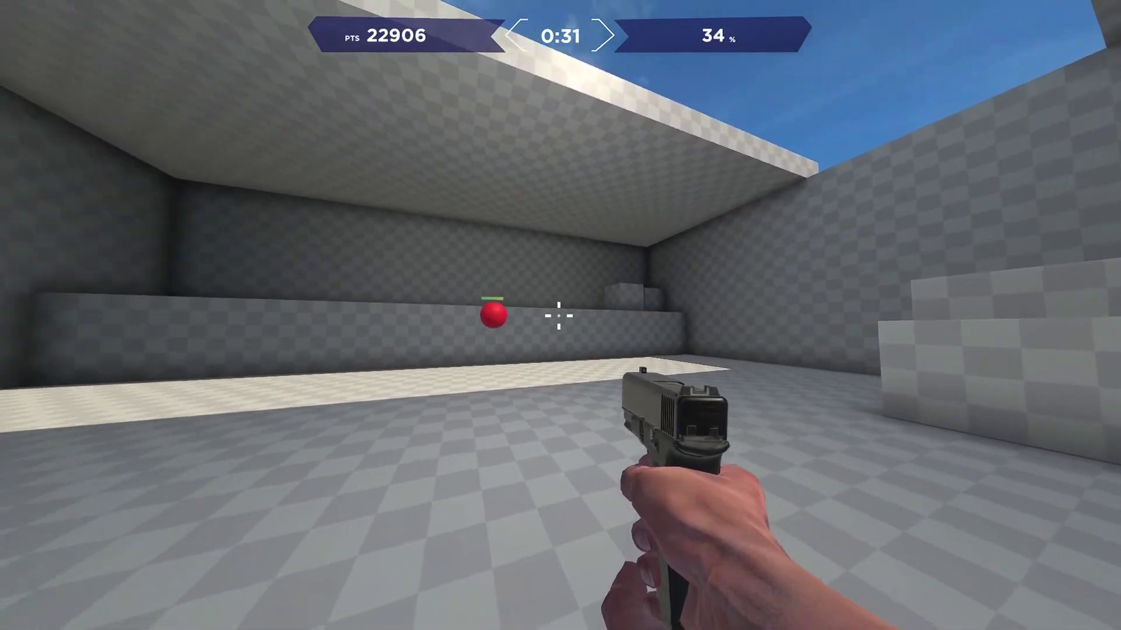
{"action": "left_click", "coordinate": [559, 315]}
{"action": "left_click", "coordinate": [558, 315]}
{"action": "left_click", "coordinate": [558, 315]}
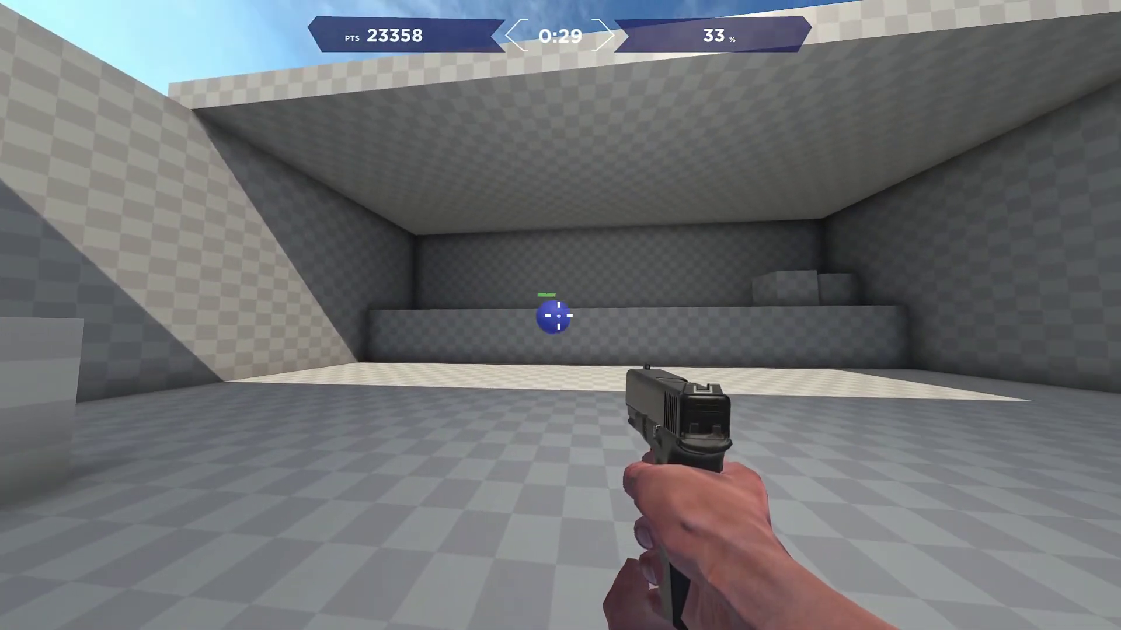
{"action": "left_click", "coordinate": [559, 316]}
{"action": "left_click", "coordinate": [559, 315]}
{"action": "left_click", "coordinate": [558, 315]}
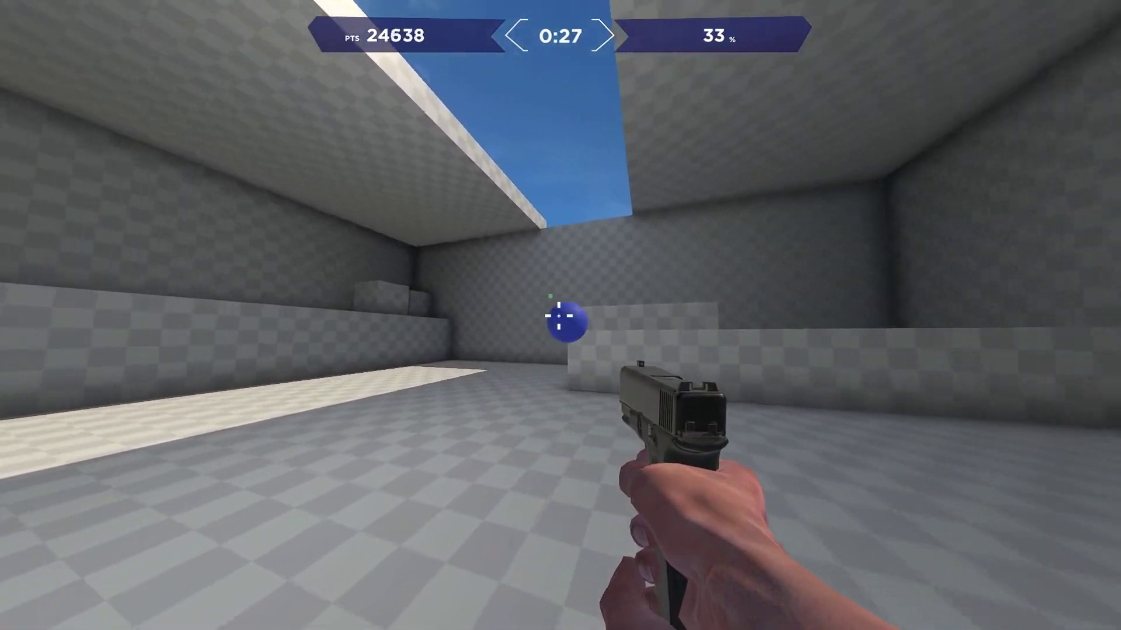
{"action": "left_click", "coordinate": [558, 315]}
{"action": "left_click", "coordinate": [559, 315]}
{"action": "left_click", "coordinate": [558, 315]}
{"action": "left_click", "coordinate": [559, 315]}
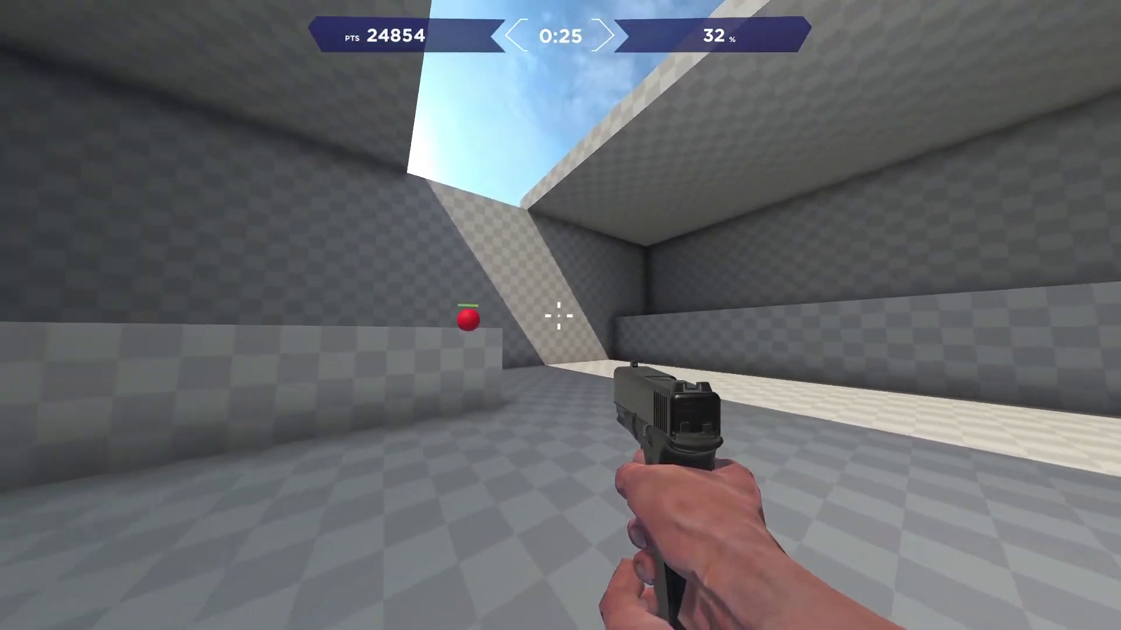
{"action": "left_click", "coordinate": [559, 315]}
{"action": "left_click", "coordinate": [558, 315]}
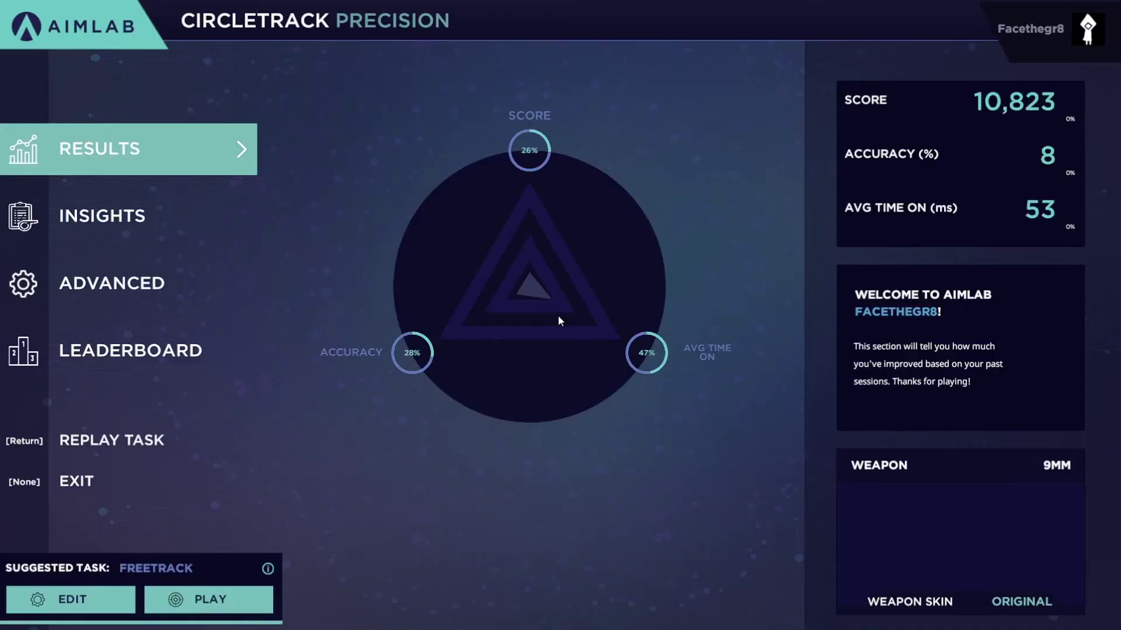